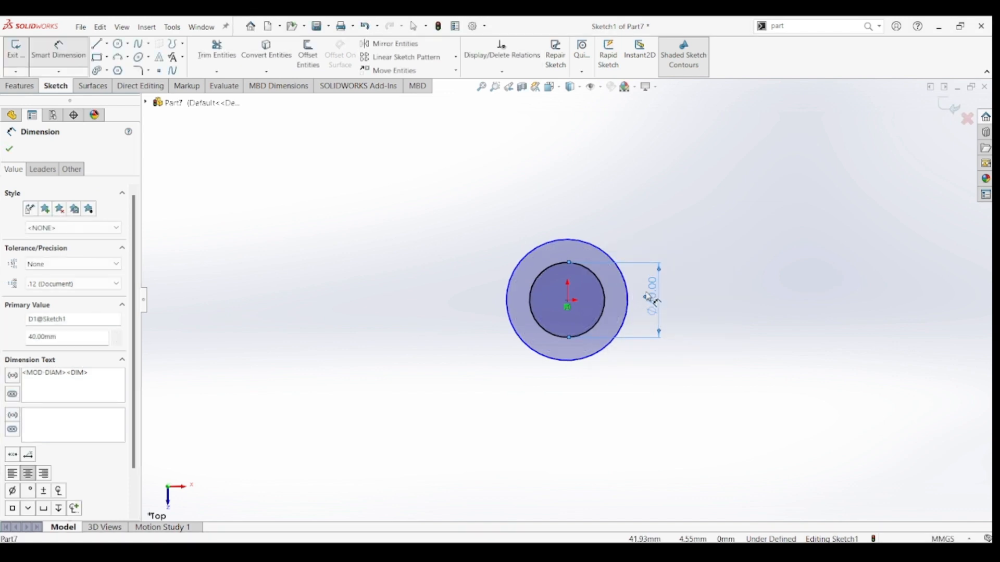
Dimension the outer circle centred on the origin to a diameter of 64 mm.
{"action": "key", "text": "Escape"}
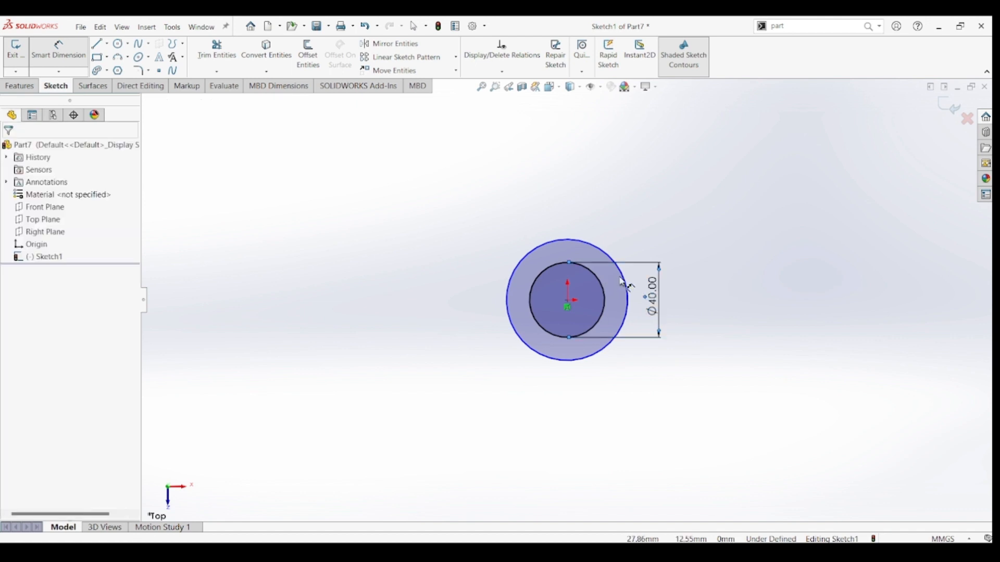
{"action": "left_click", "coordinate": [59, 50]}
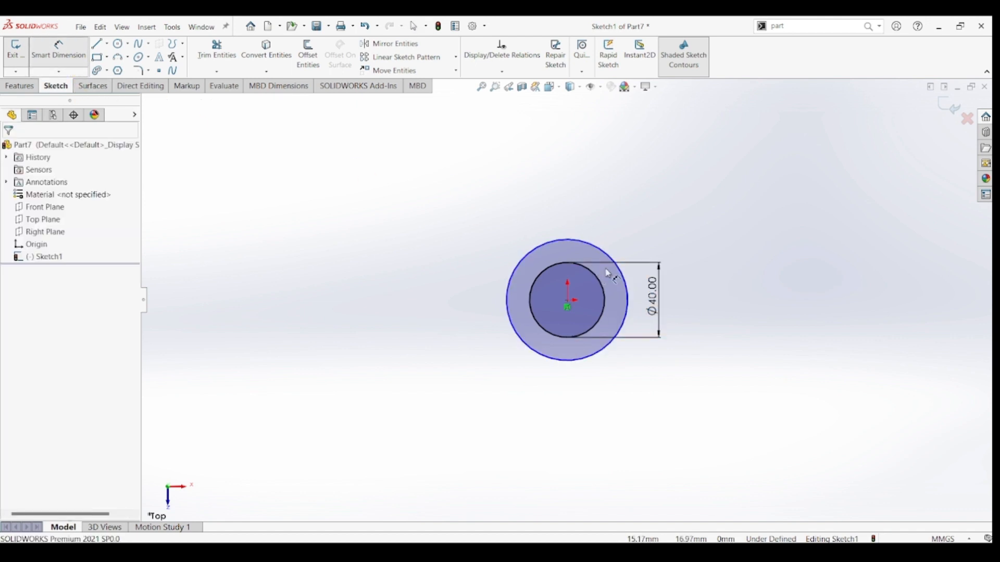
{"action": "left_click", "coordinate": [628, 276]}
{"action": "left_click", "coordinate": [693, 317]}
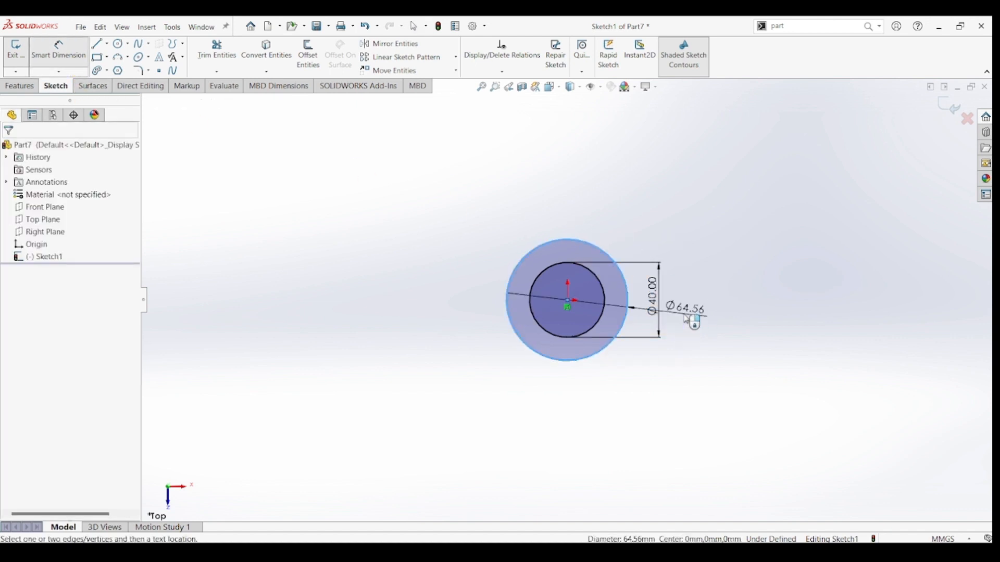
{"action": "left_click", "coordinate": [687, 319]}
{"action": "type", "text": "64"}
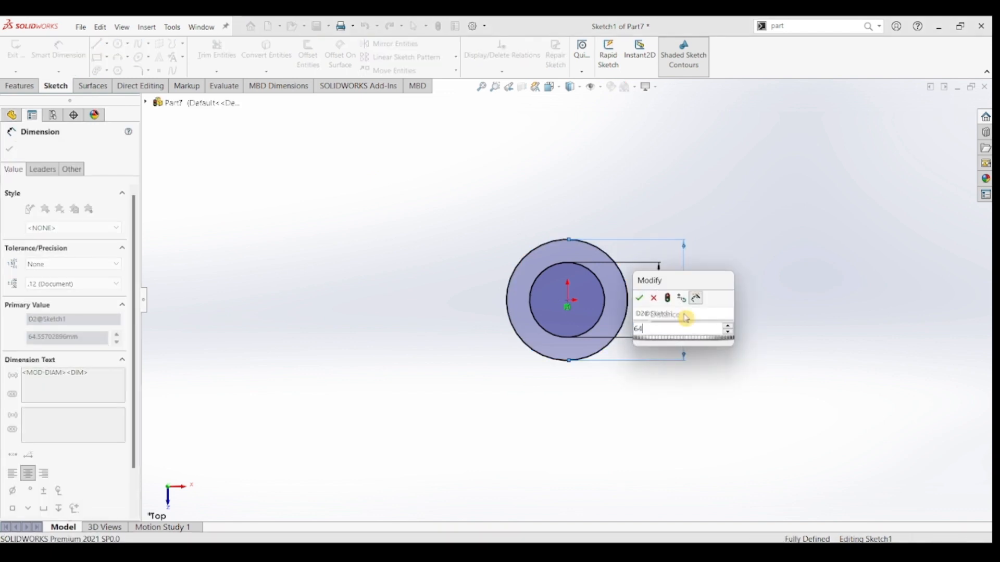
{"action": "key", "text": "Return"}
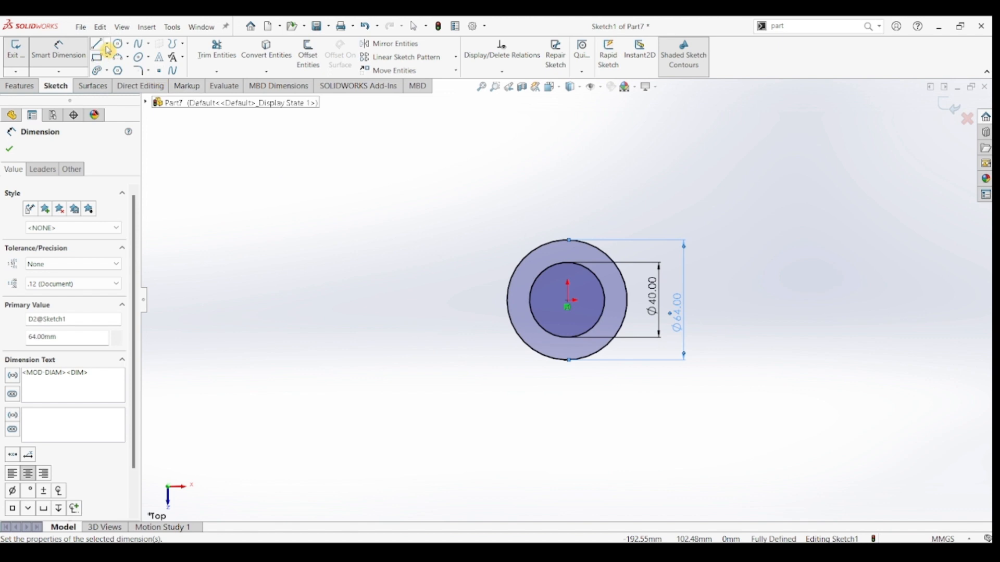
Sketch a vertical construction line about 80 mm long from the origin straight down.
{"action": "left_click", "coordinate": [567, 300]}
{"action": "left_click", "coordinate": [567, 450]}
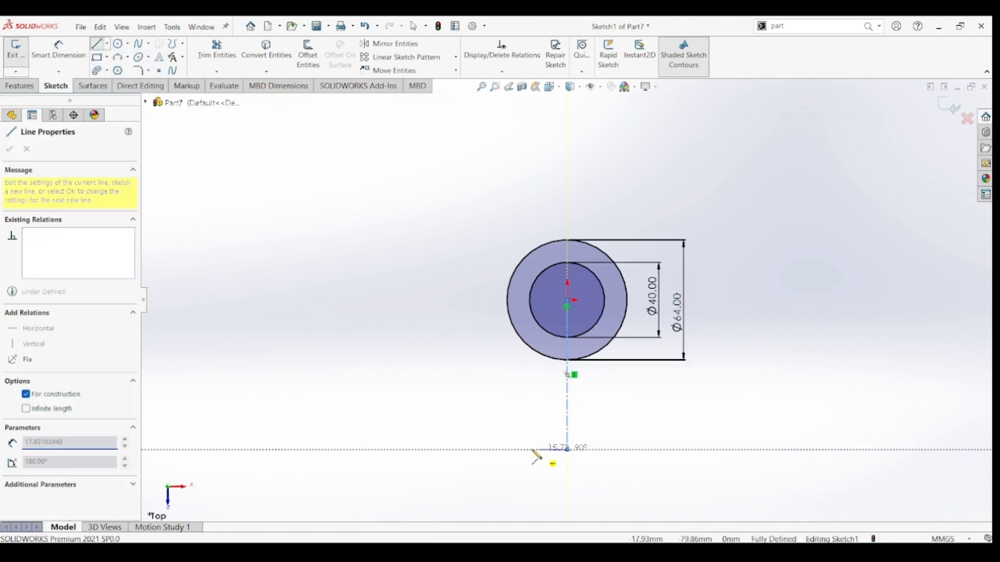
{"action": "key", "text": "Escape"}
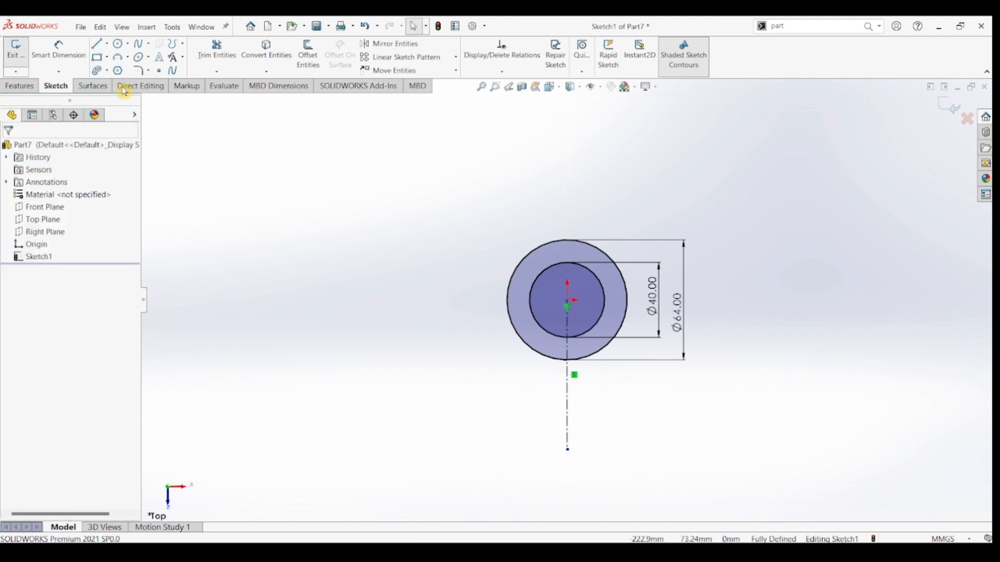
Sketch three concentric circles of about 21, 41 and 65 mm diameter, centred about 82 mm left of and 80 mm below the origin.
{"action": "left_click", "coordinate": [117, 44]}
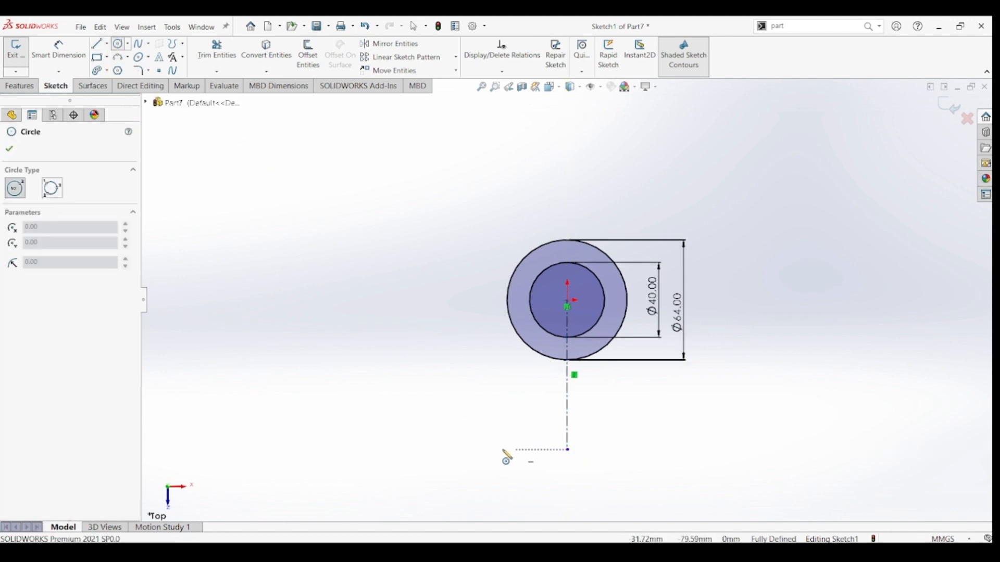
{"action": "left_click", "coordinate": [414, 450]}
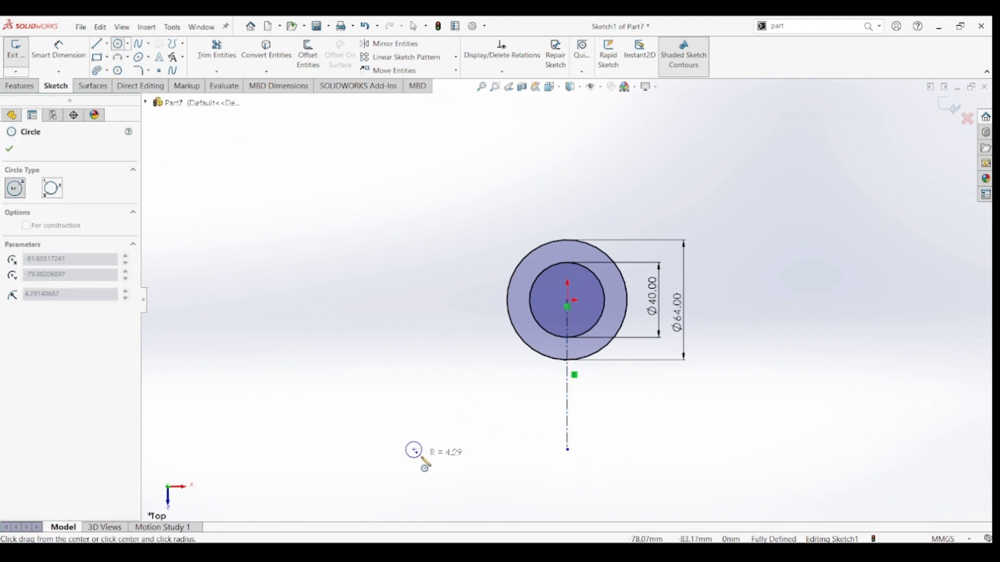
{"action": "left_click", "coordinate": [430, 463]}
{"action": "left_click", "coordinate": [415, 450]}
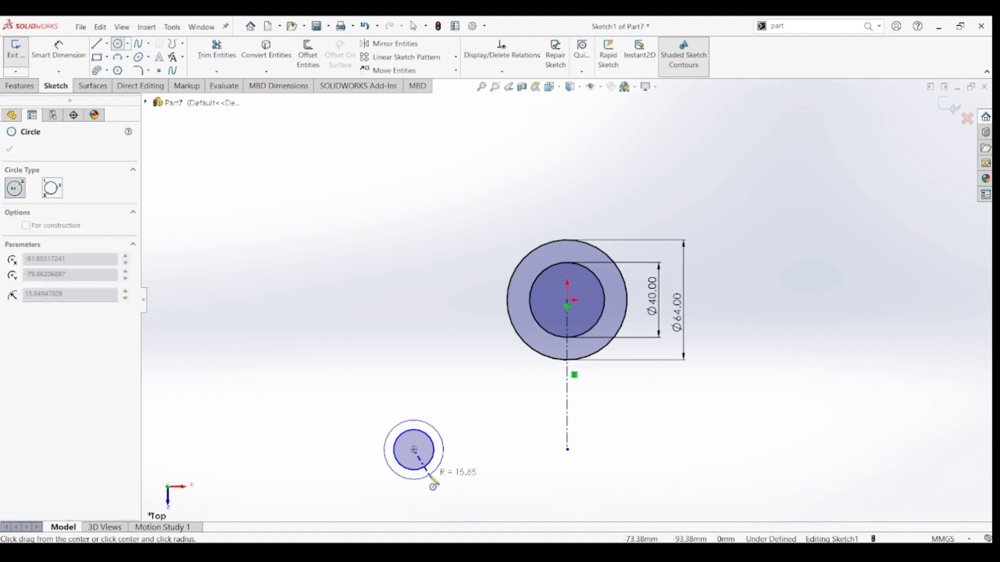
{"action": "left_click", "coordinate": [433, 483]}
{"action": "left_click", "coordinate": [414, 450]}
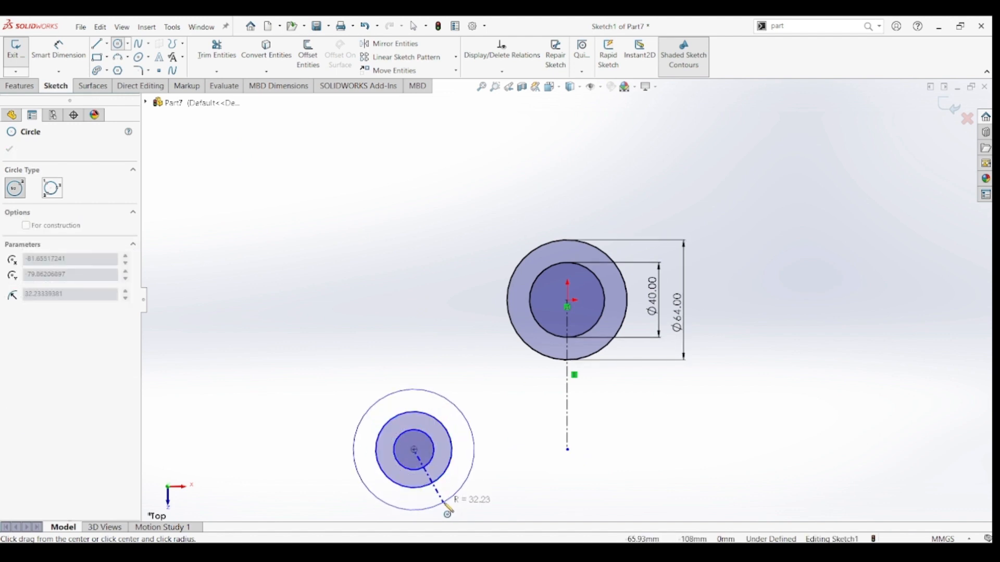
{"action": "left_click", "coordinate": [444, 503]}
Dimension the innermost of the three new concentric circles to a diameter of 14 mm.
{"action": "key", "text": "z"}
{"action": "left_click", "coordinate": [61, 56]}
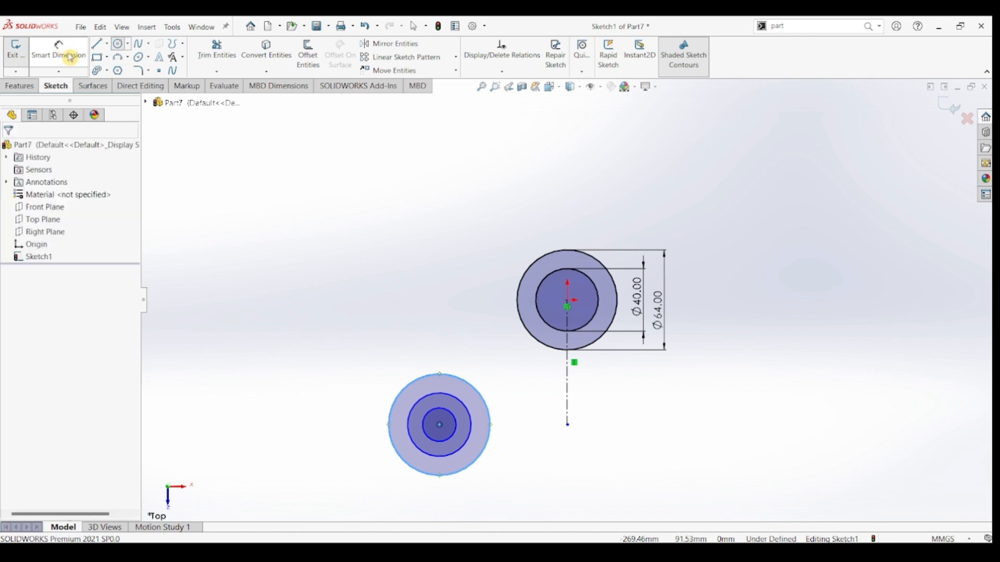
{"action": "left_click", "coordinate": [436, 416]}
{"action": "left_click", "coordinate": [347, 378]}
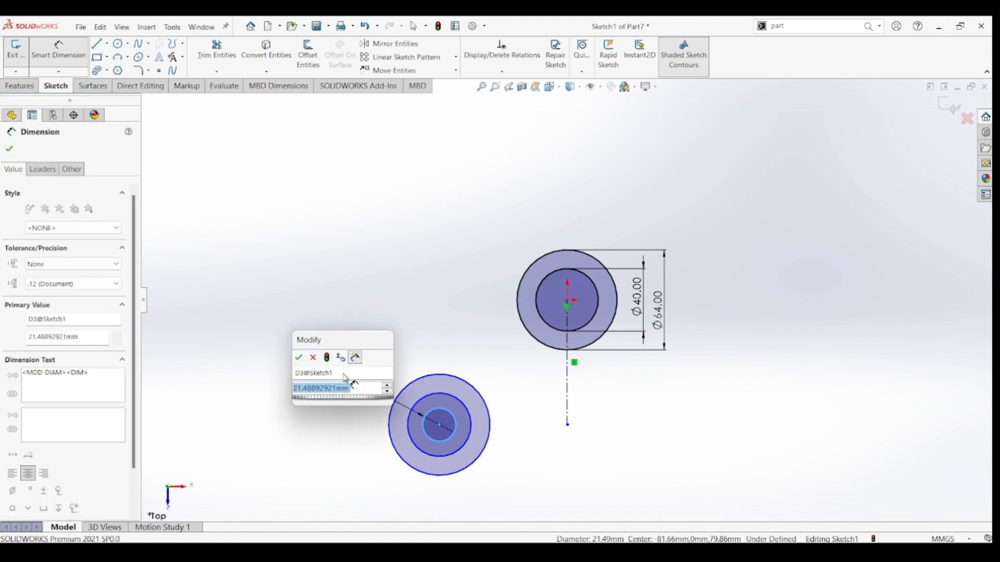
{"action": "type", "text": "14"}
{"action": "key", "text": "Return"}
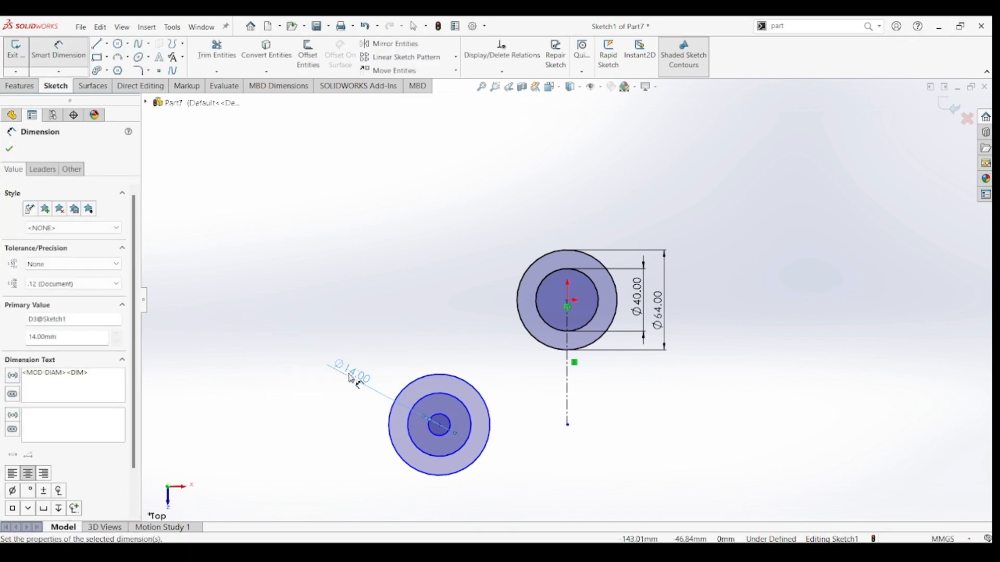
Dimension the middle and outermost of the three lower-left concentric circles to diameters of 24 mm and 40 mm.
{"action": "left_click", "coordinate": [464, 407]}
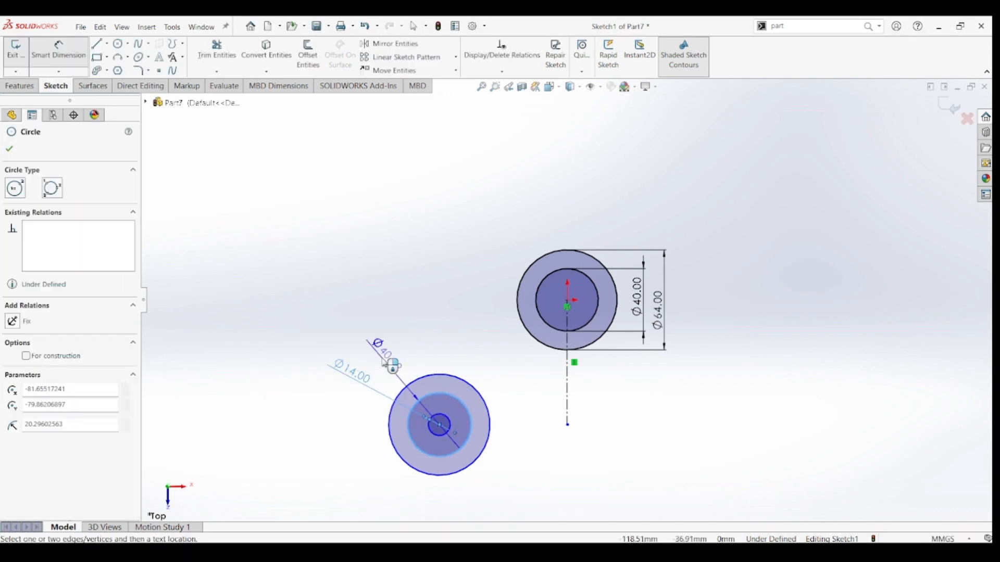
{"action": "left_click", "coordinate": [385, 363]}
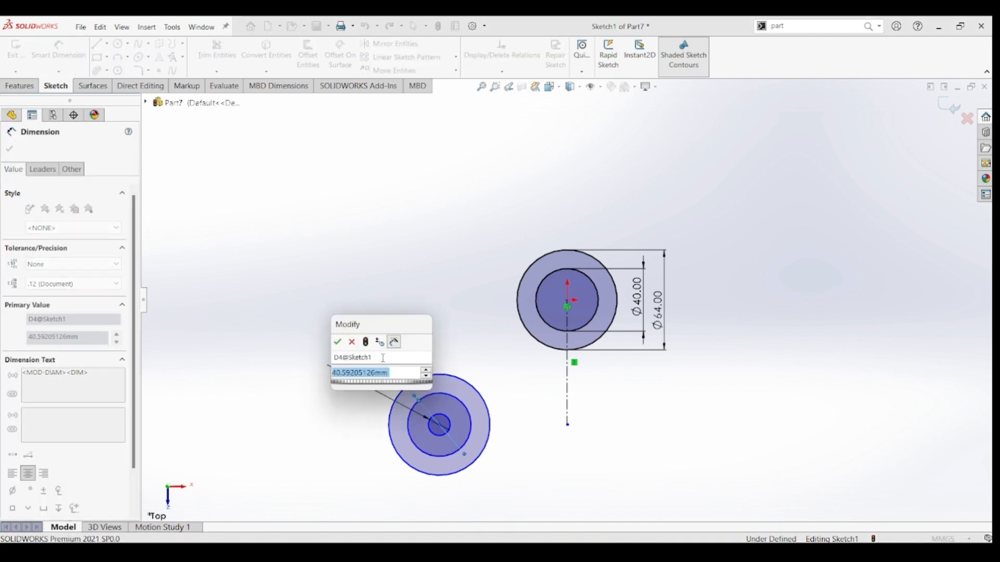
{"action": "type", "text": "24"}
{"action": "key", "text": "Return"}
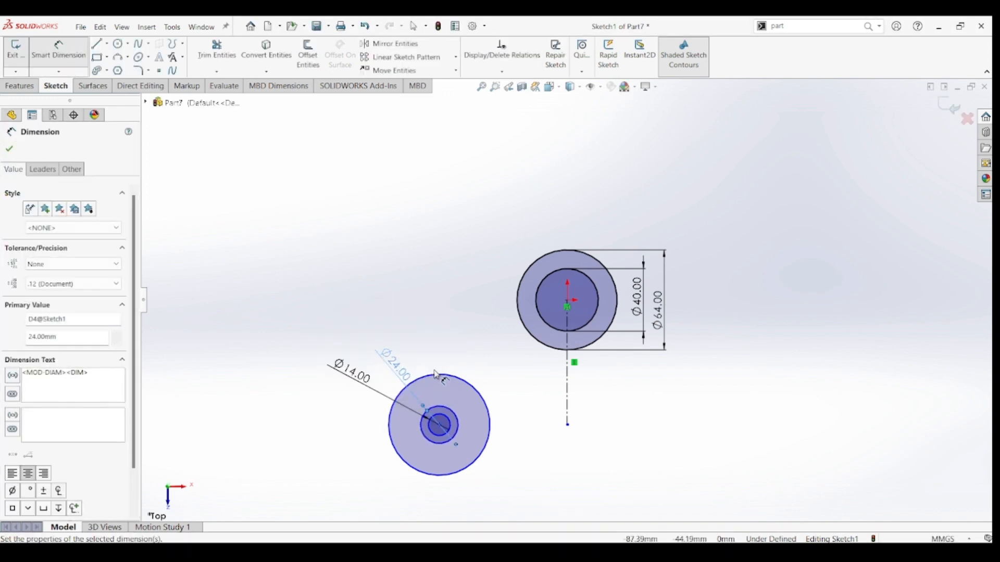
{"action": "left_click", "coordinate": [438, 375]}
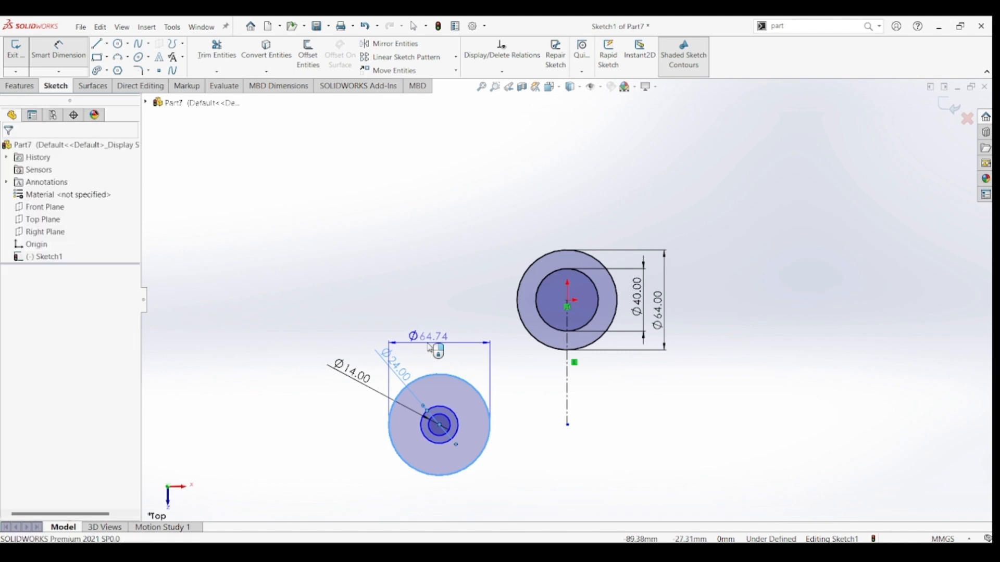
{"action": "left_click", "coordinate": [430, 348]}
{"action": "key", "text": "Return"}
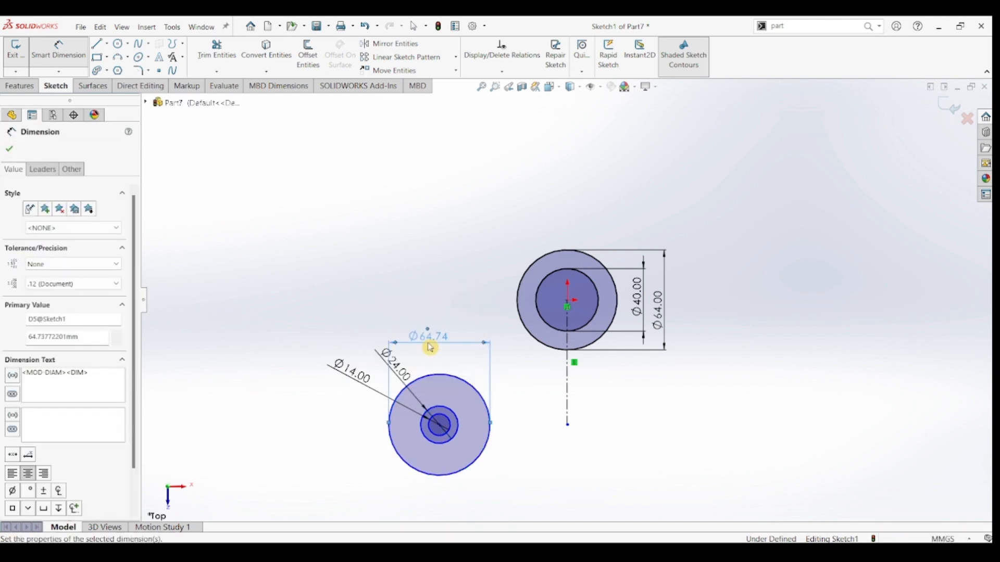
Dimension the distance from the lower-left circles' centre to the construction line's lower endpoint as 40 mm.
{"action": "left_click", "coordinate": [439, 424]}
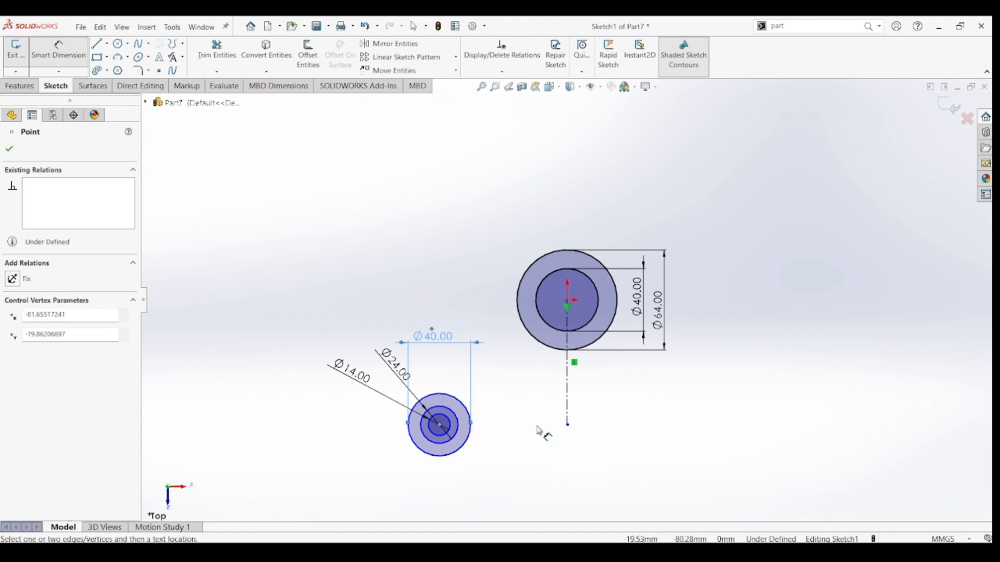
{"action": "left_click", "coordinate": [569, 426]}
{"action": "left_click", "coordinate": [508, 467]}
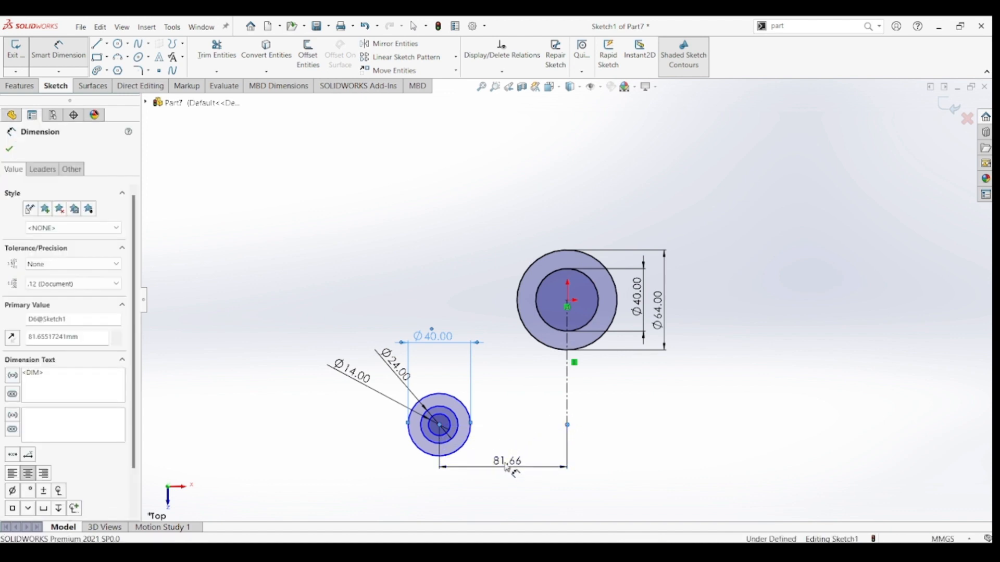
{"action": "type", "text": "40"}
{"action": "key", "text": "Return"}
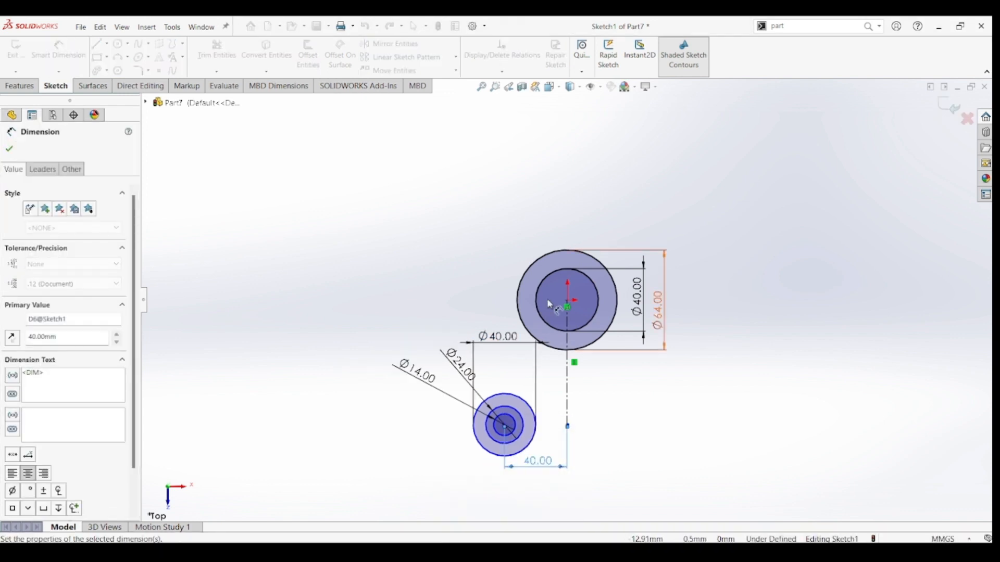
Dimension the vertical distance between the origin and the lower-left circles' centre as 45 mm.
{"action": "left_click", "coordinate": [567, 300]}
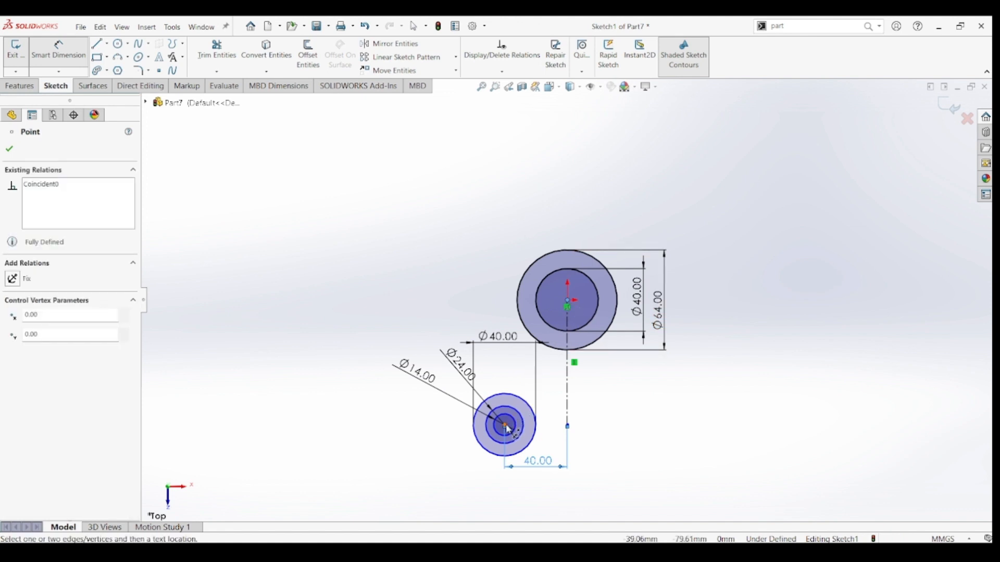
{"action": "left_click", "coordinate": [505, 426]}
{"action": "left_click", "coordinate": [374, 371]}
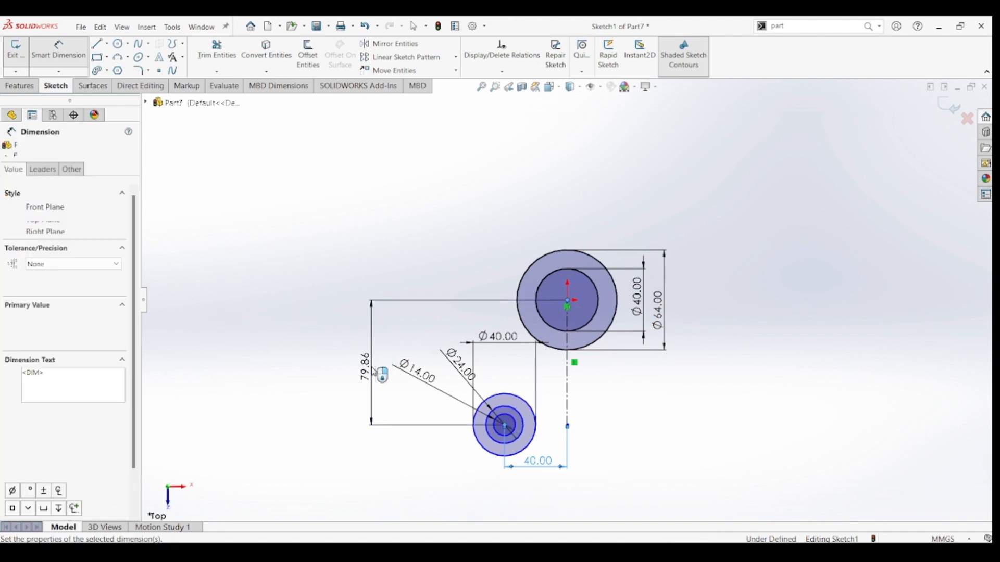
{"action": "type", "text": "45"}
{"action": "key", "text": "Return"}
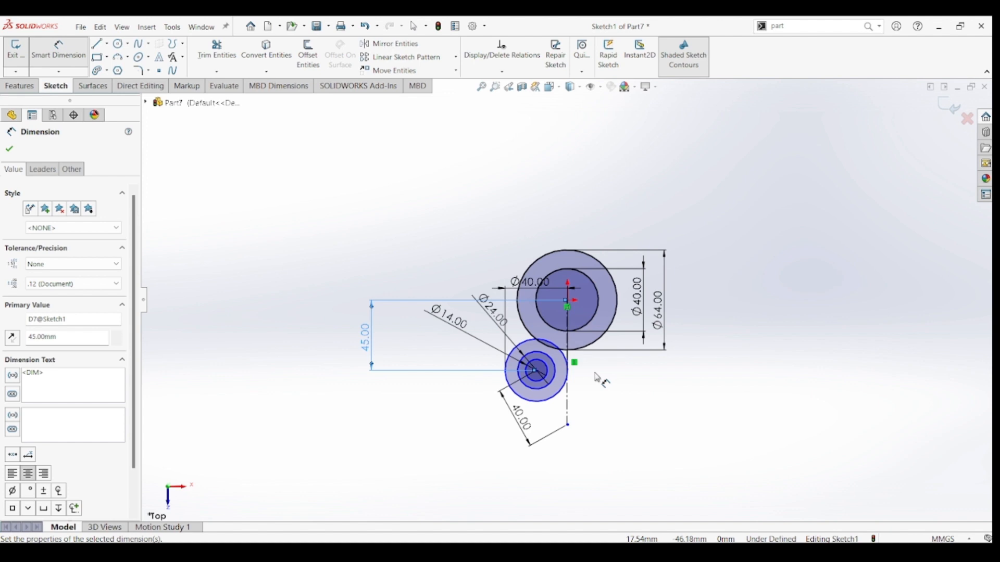
Delete the slanted 40 mm dimension between the small circles' centre and the construction line's endpoint.
{"action": "key", "text": "Escape"}
{"action": "left_click_drag", "start_coordinate": [479, 414], "coordinate": [628, 360]}
{"action": "left_click", "coordinate": [600, 456]}
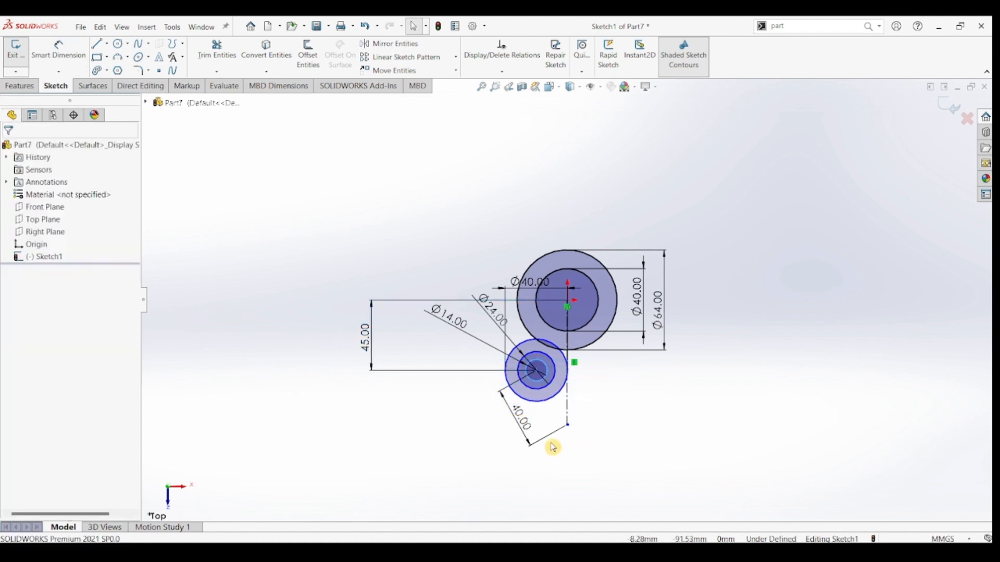
{"action": "left_click", "coordinate": [526, 426]}
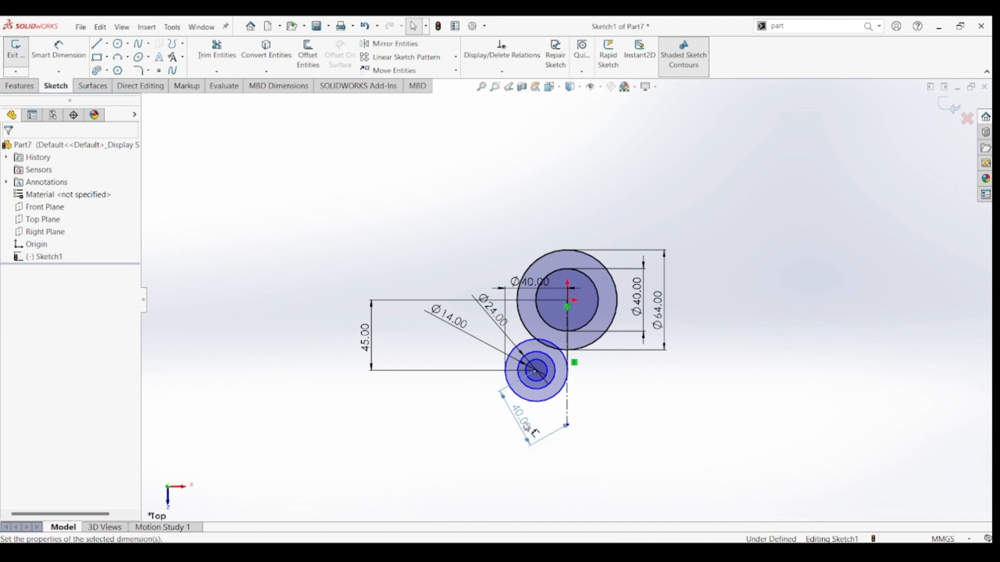
{"action": "key", "text": "Delete"}
Dimension the horizontal distance between the small circles' centre and the origin as 40 mm.
{"action": "left_click", "coordinate": [69, 54]}
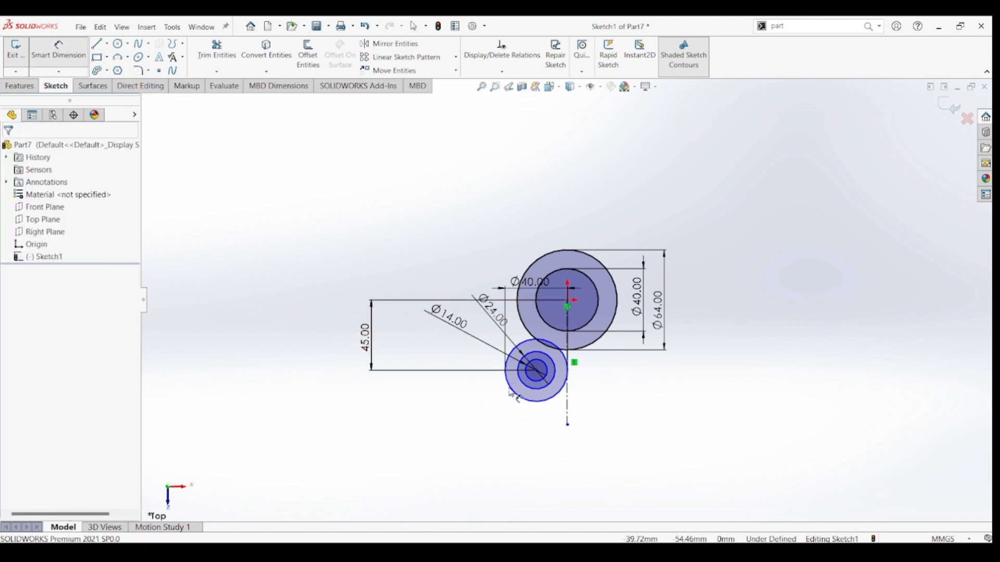
{"action": "left_click", "coordinate": [538, 372]}
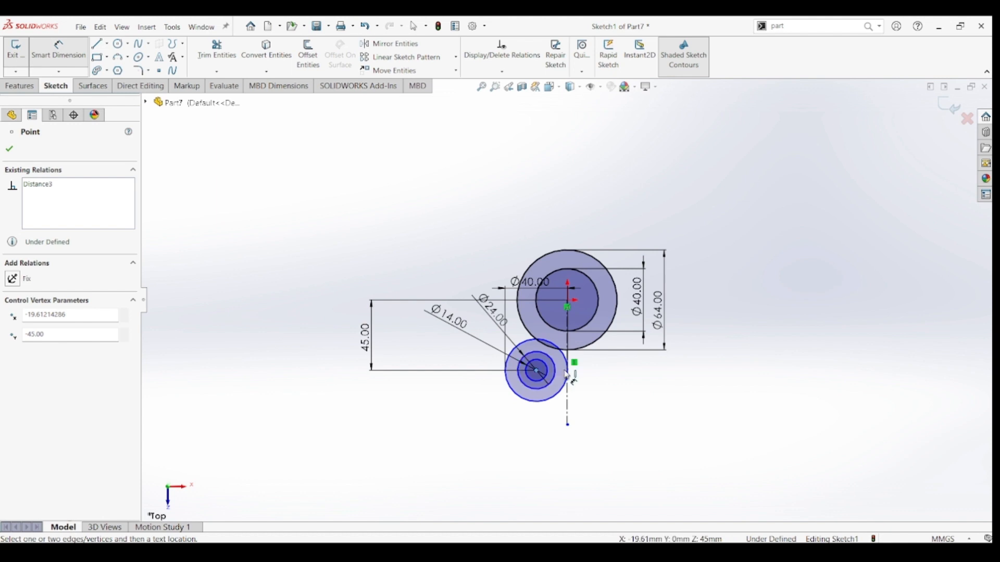
{"action": "left_click", "coordinate": [572, 312]}
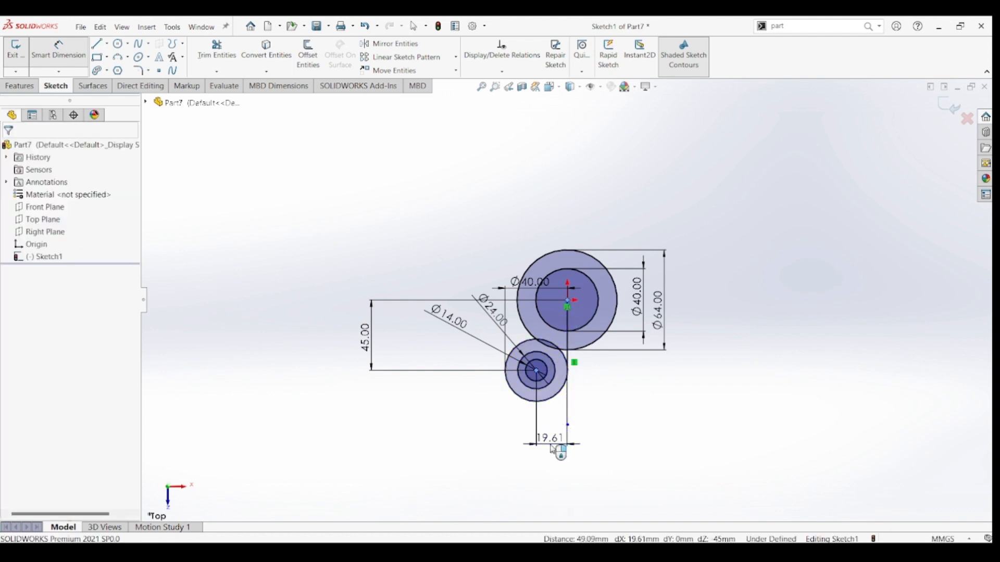
{"action": "left_click", "coordinate": [553, 449]}
{"action": "left_click", "coordinate": [553, 449]}
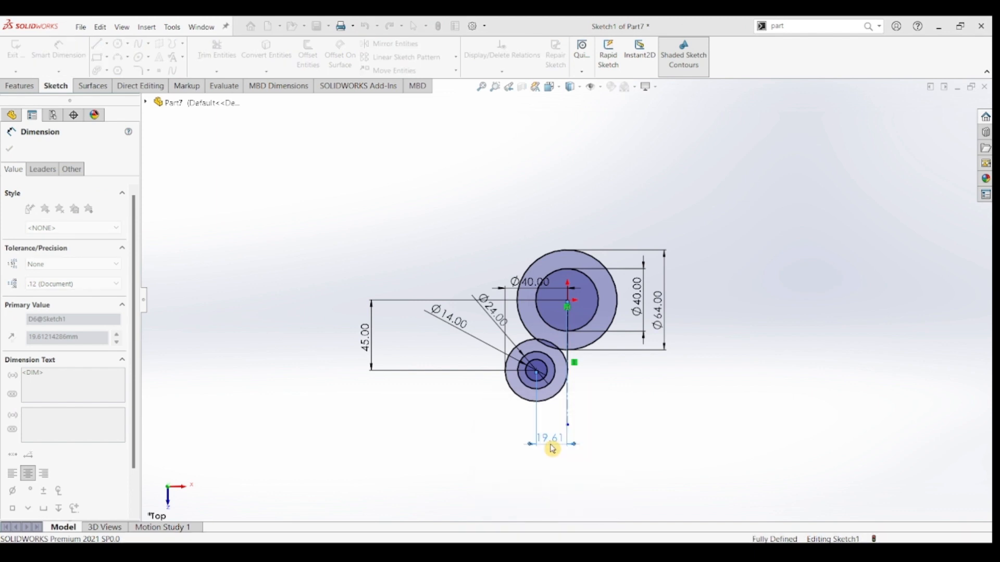
{"action": "key", "text": "Escape"}
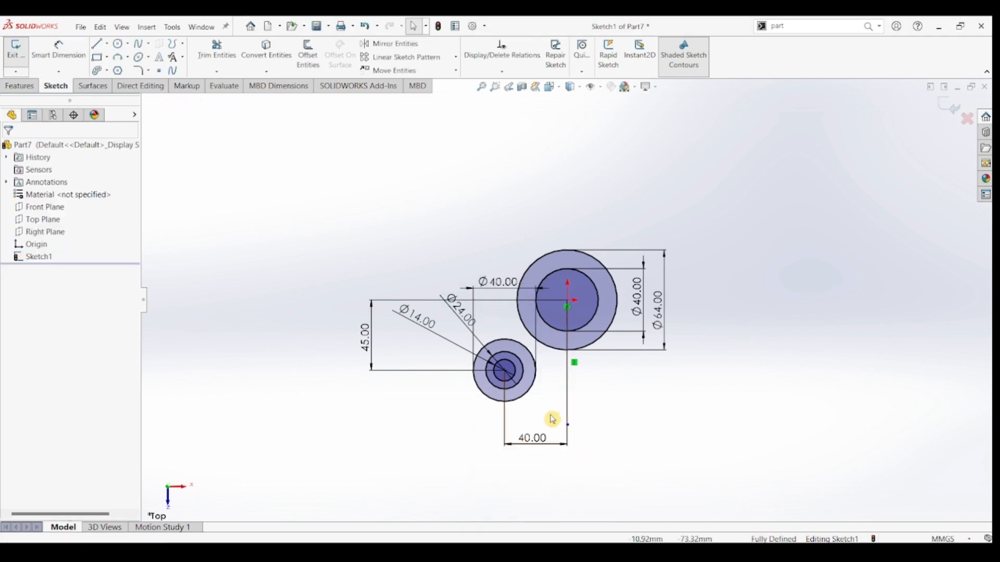
Mirror the three small concentric circles about the vertical construction line.
{"action": "left_click_drag", "start_coordinate": [421, 409], "coordinate": [414, 435]}
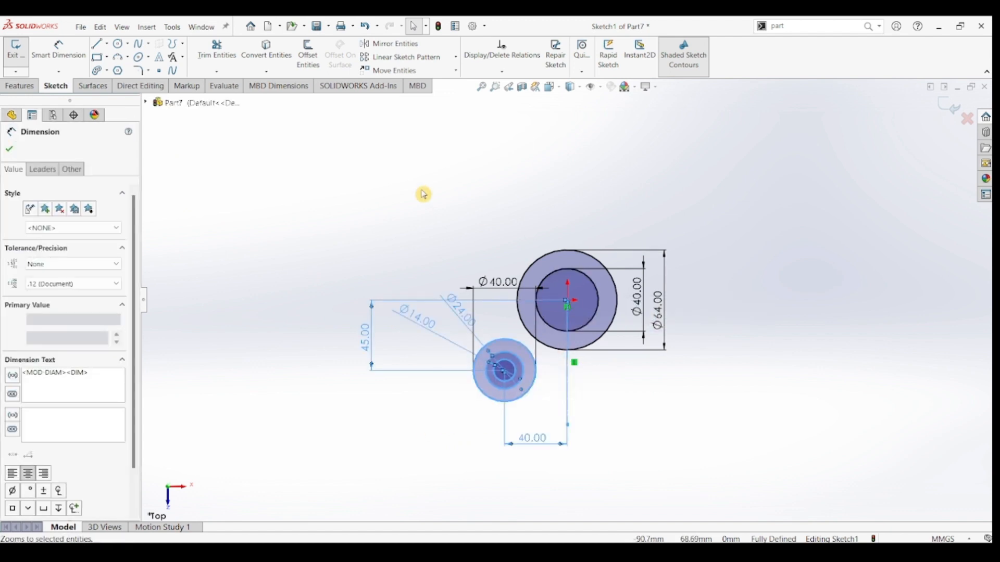
{"action": "left_click", "coordinate": [390, 46]}
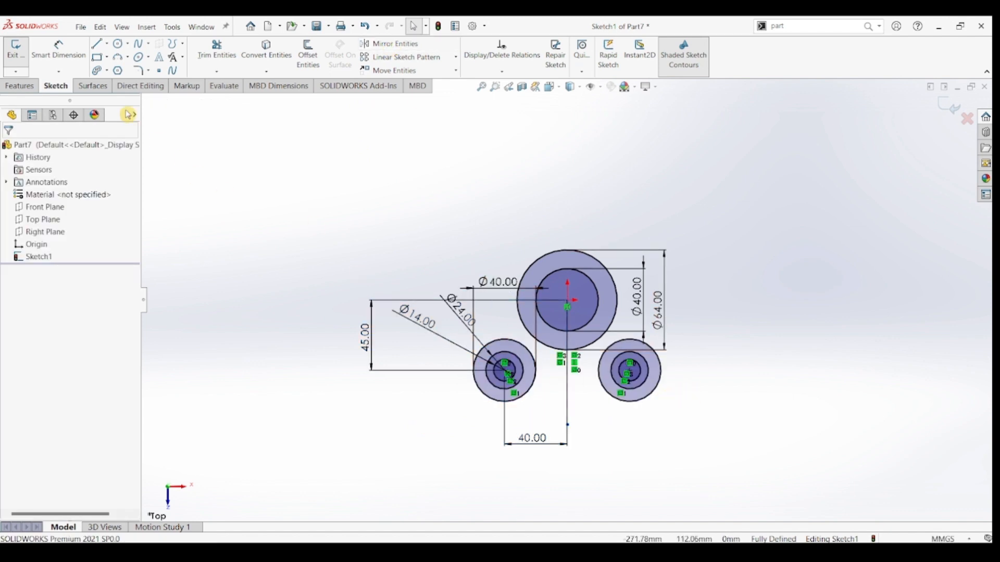
Draw a horizontal line joining the lowest points of the two outer lower circles, about 80 mm long.
{"action": "left_click", "coordinate": [97, 43]}
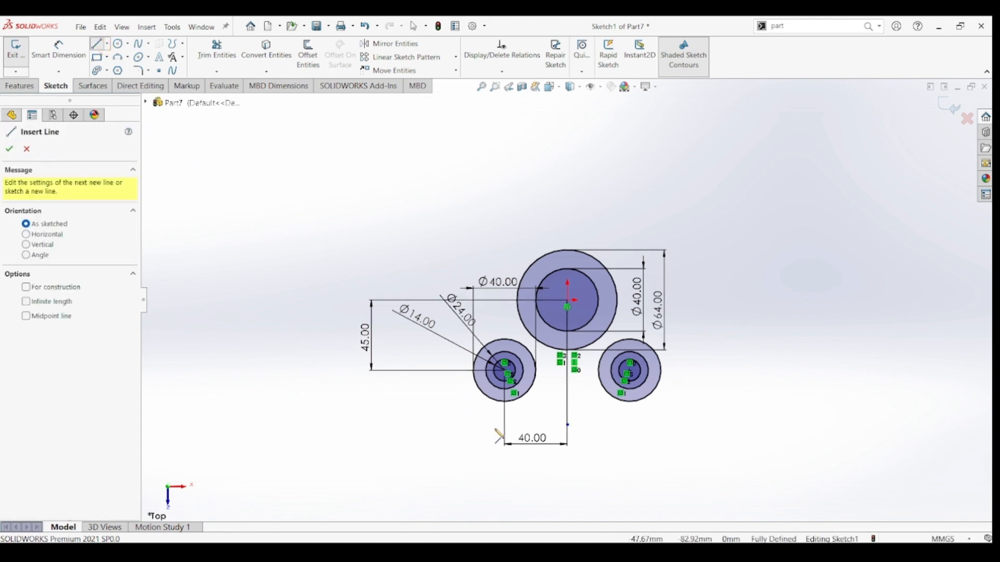
{"action": "left_click", "coordinate": [510, 403]}
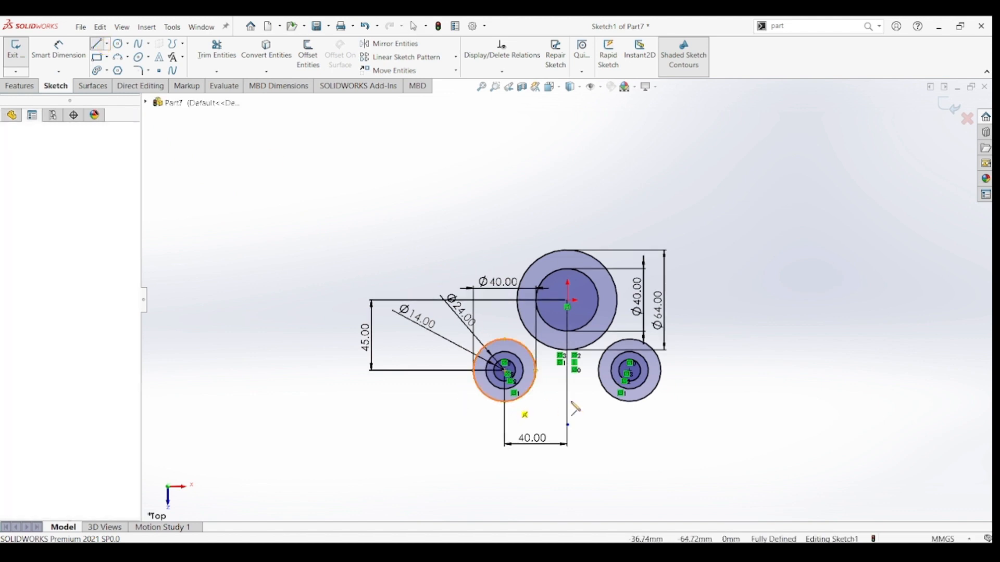
{"action": "left_click", "coordinate": [631, 402]}
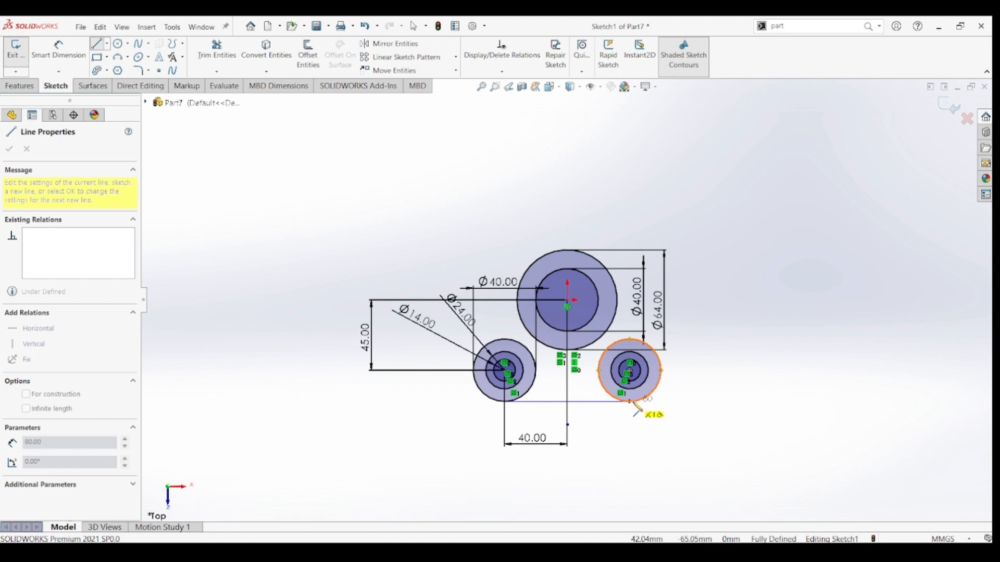
{"action": "left_click", "coordinate": [631, 402]}
{"action": "key", "text": "Escape"}
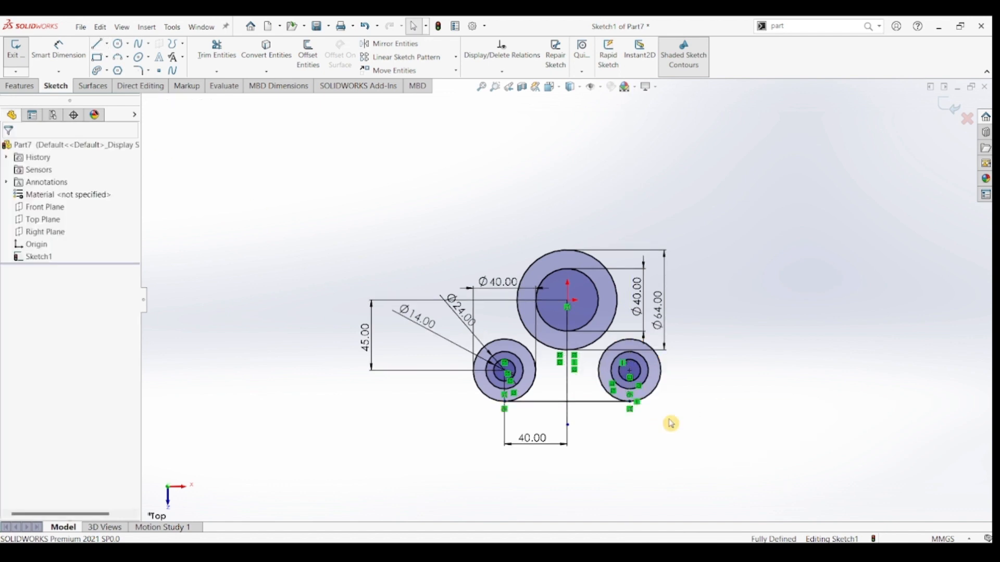
Draw a line tangent to the outer circle of the lower-right set and the 64 mm circle on their right side.
{"action": "key", "text": "l"}
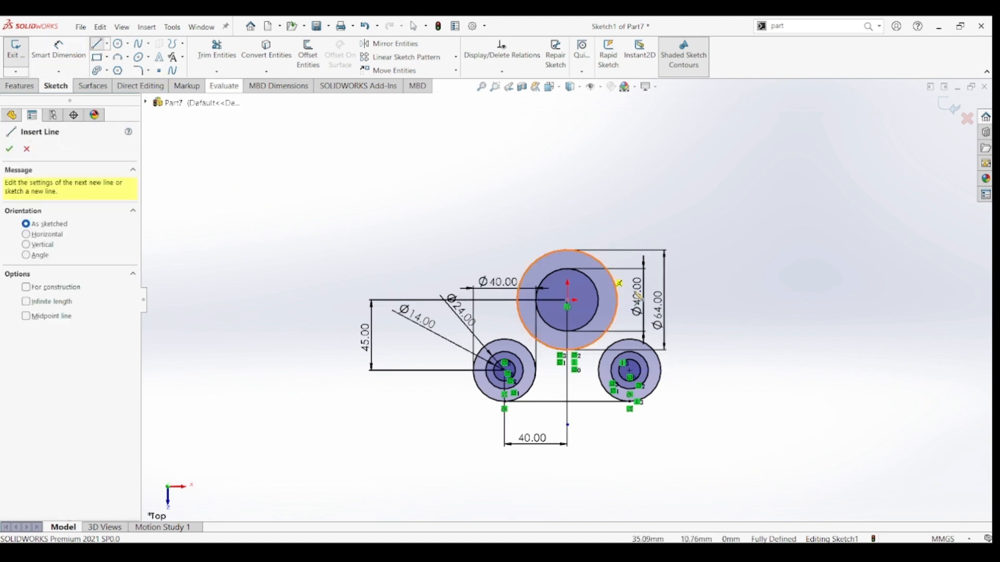
{"action": "left_click", "coordinate": [660, 359]}
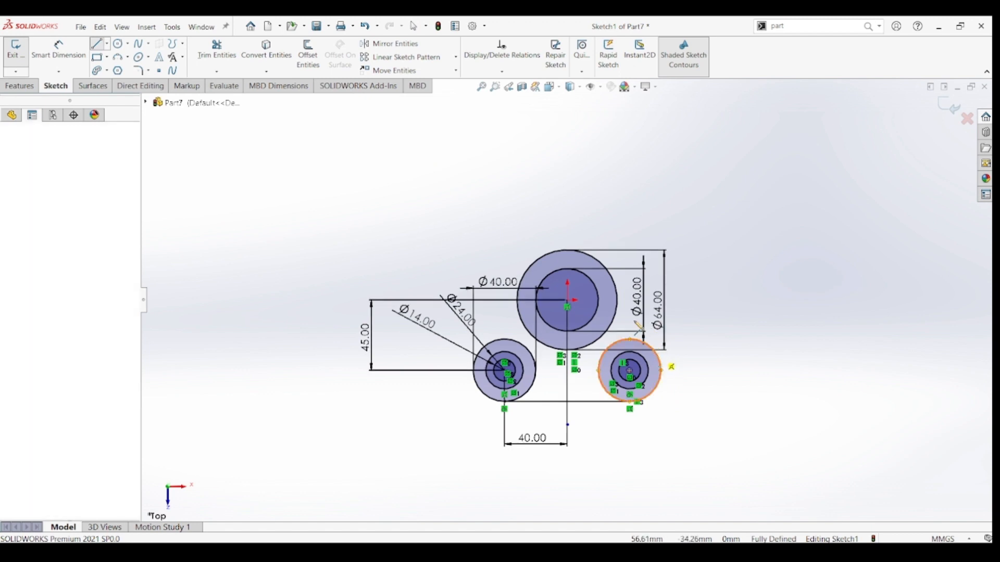
{"action": "left_click", "coordinate": [607, 269]}
{"action": "key", "text": "Escape"}
{"action": "key", "text": "Escape"}
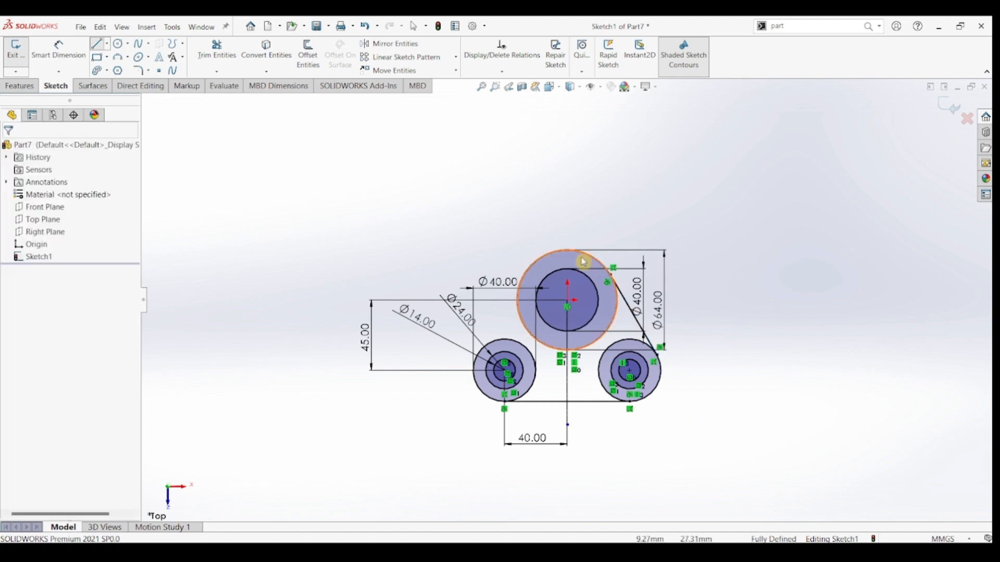
Draw a line tangent to the 64 mm circle and the outer circle of the lower-left set on their left side.
{"action": "key", "text": "l"}
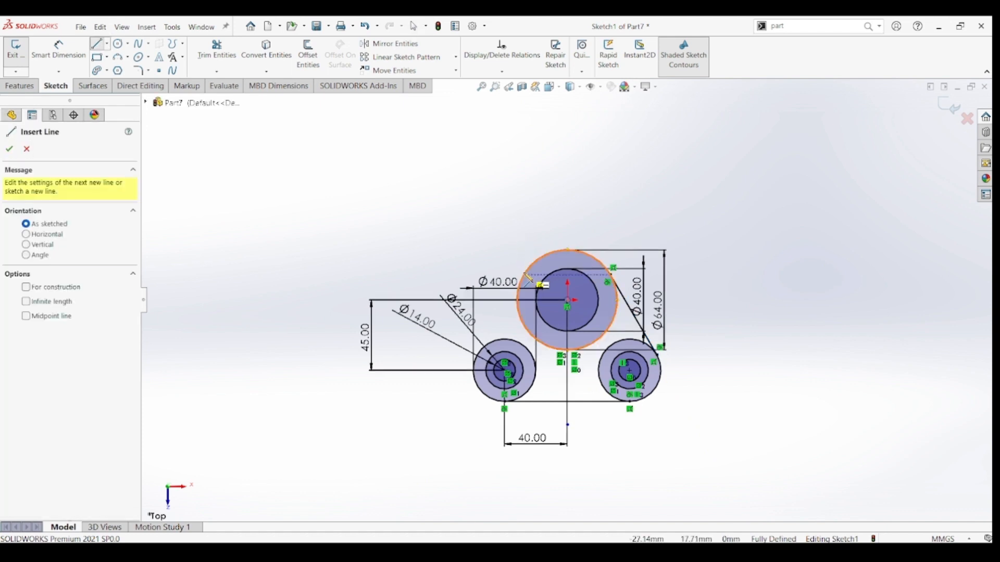
{"action": "left_click", "coordinate": [519, 299]}
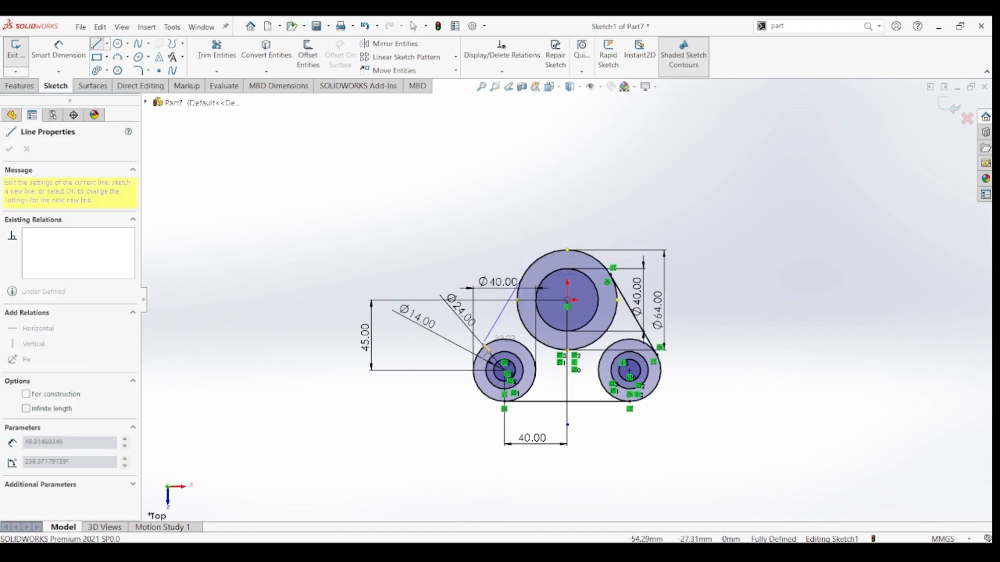
{"action": "left_click", "coordinate": [487, 360]}
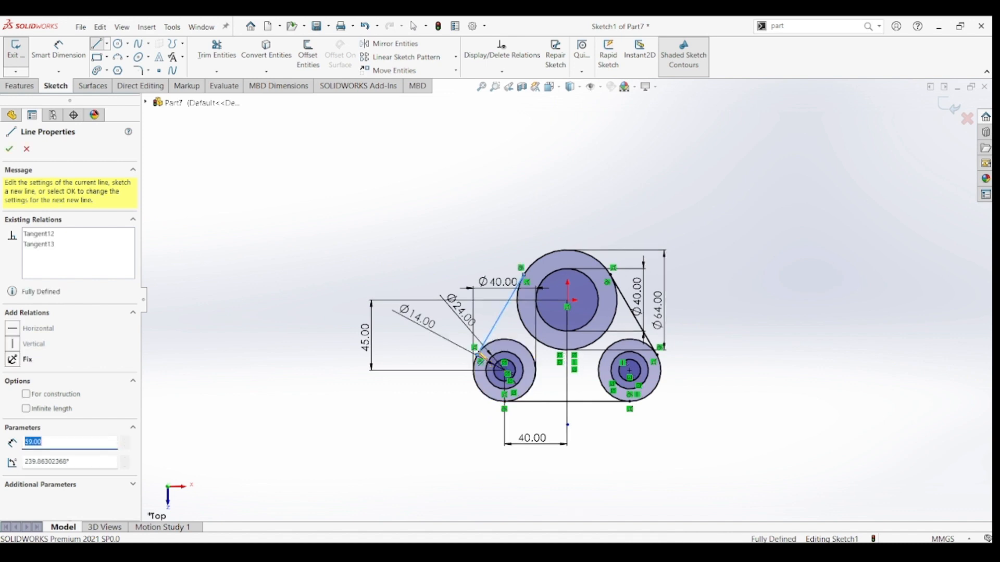
{"action": "key", "text": "Escape"}
{"action": "key", "text": "Escape"}
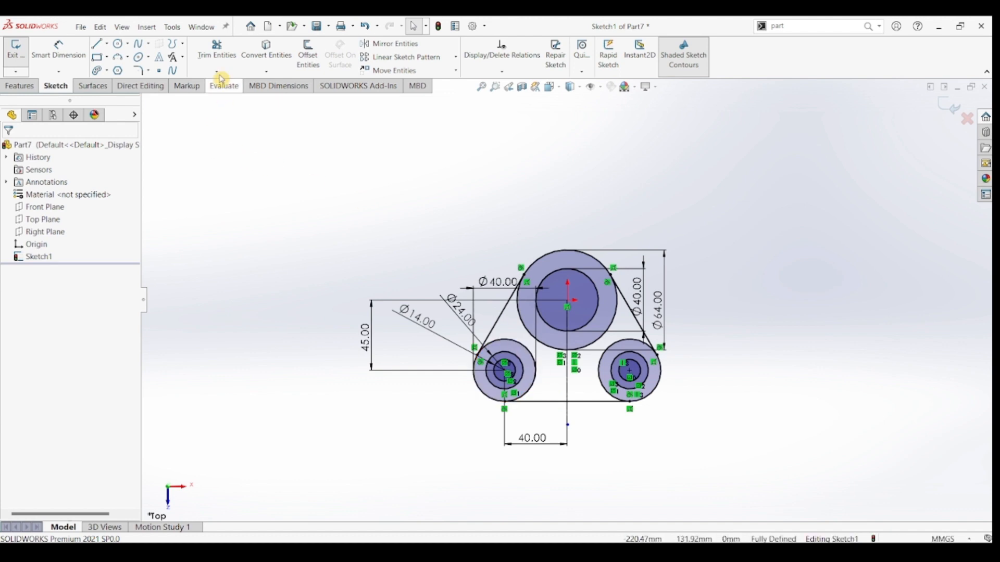
Trim away the inner arcs of both outer lower circles, keeping only the rounded corners of the outline.
{"action": "left_click", "coordinate": [216, 51]}
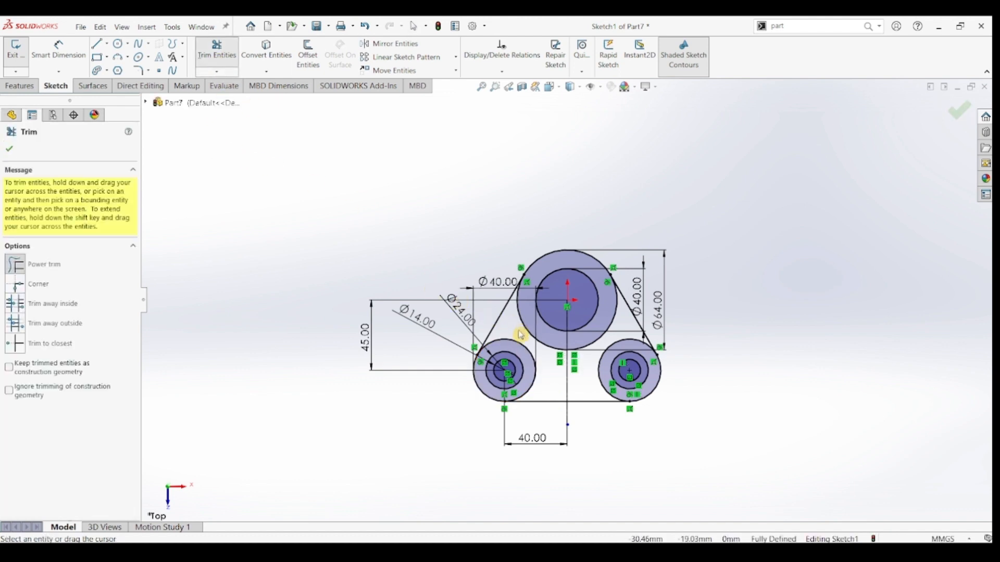
{"action": "left_click_drag", "start_coordinate": [520, 334], "coordinate": [517, 349]}
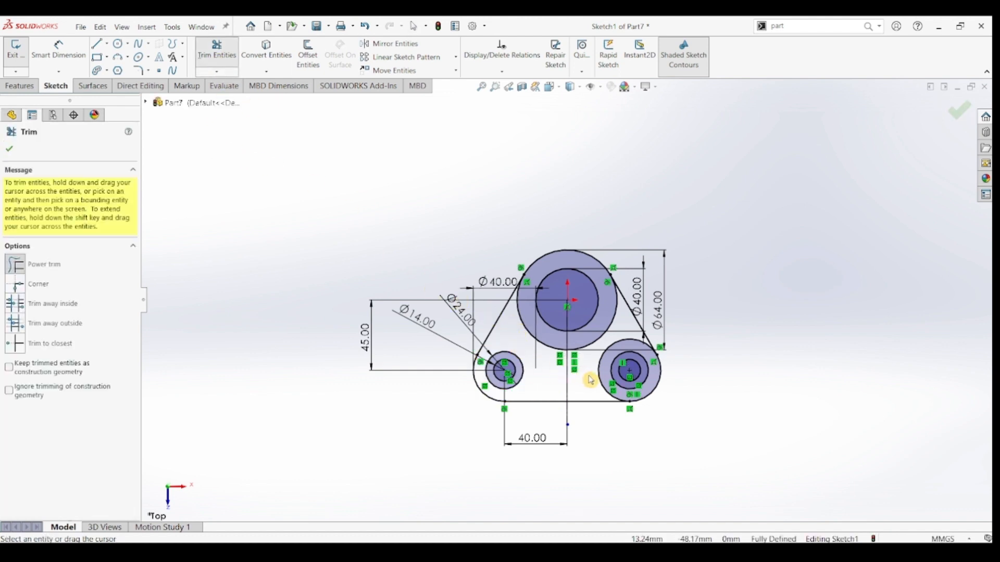
{"action": "left_click_drag", "start_coordinate": [591, 379], "coordinate": [604, 377]}
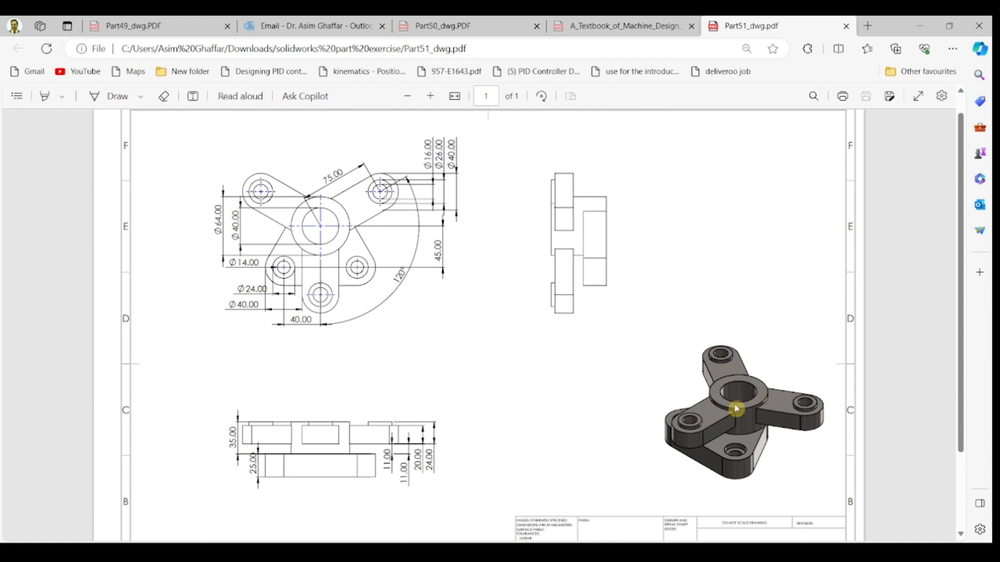
Switch from the PDF drawing back to SOLIDWORKS and draw a construction line about 115 mm long from the origin toward the upper right.
{"action": "left_click", "coordinate": [915, 29]}
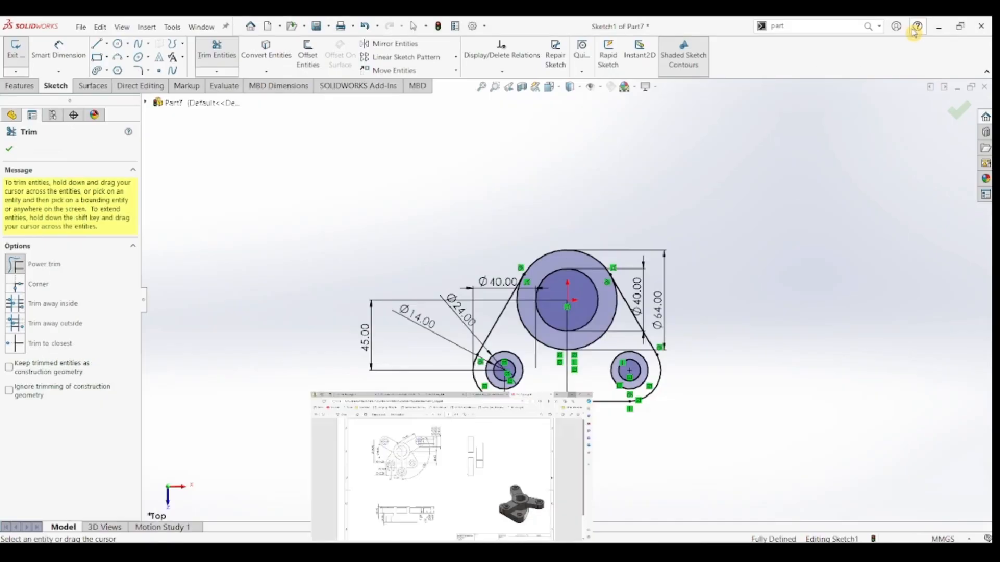
{"action": "left_click", "coordinate": [107, 45]}
{"action": "left_click", "coordinate": [125, 68]}
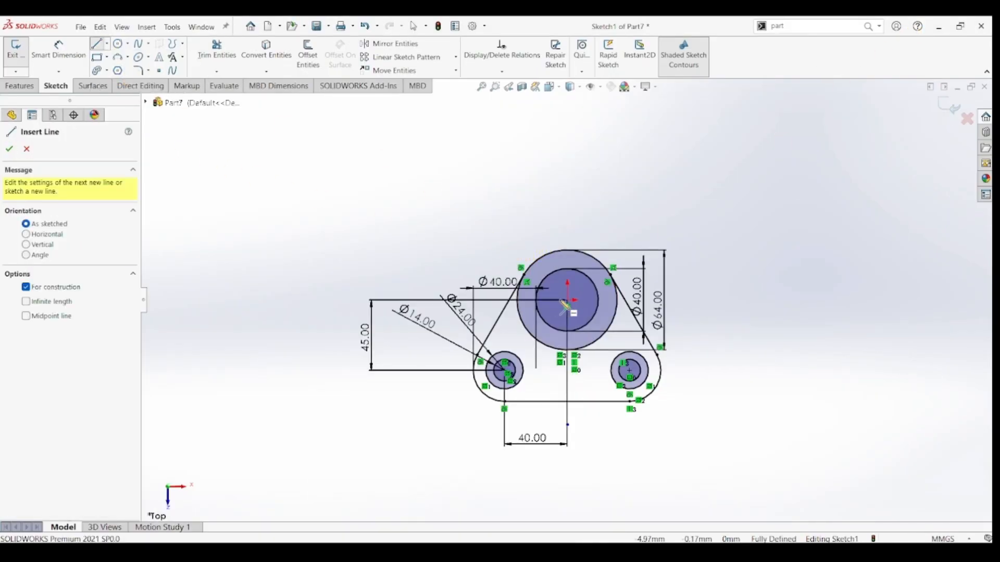
{"action": "left_click", "coordinate": [568, 305]}
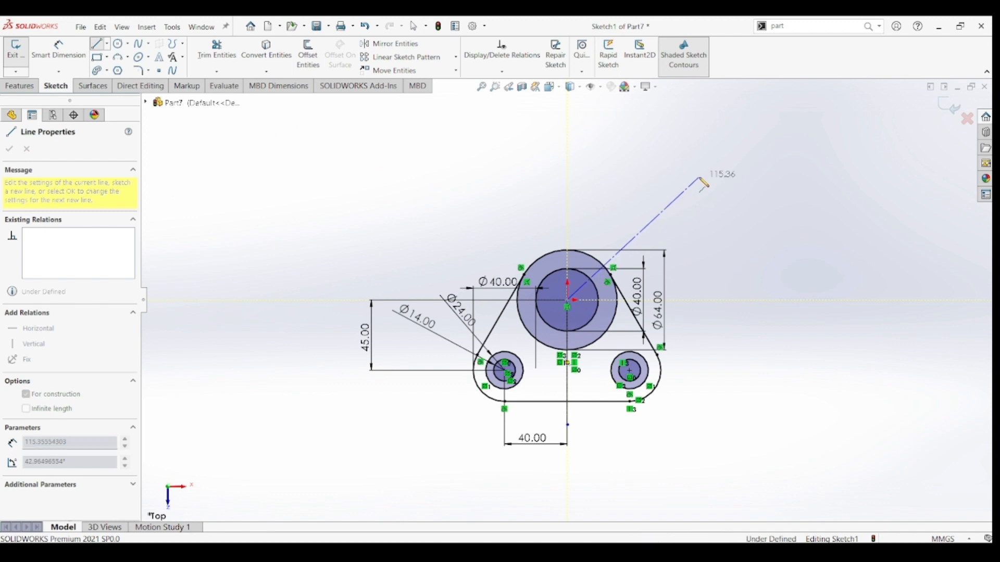
{"action": "left_click", "coordinate": [700, 178]}
{"action": "key", "text": "Escape"}
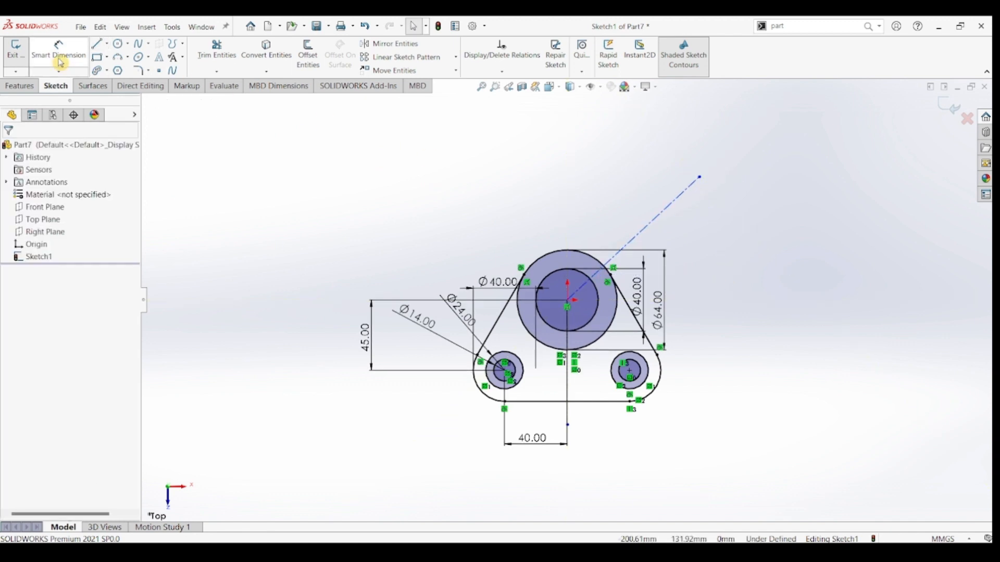
Dimension the angle between the vertical construction line and the slanted construction line as 120 degrees.
{"action": "left_click", "coordinate": [59, 49]}
{"action": "left_click", "coordinate": [568, 385]}
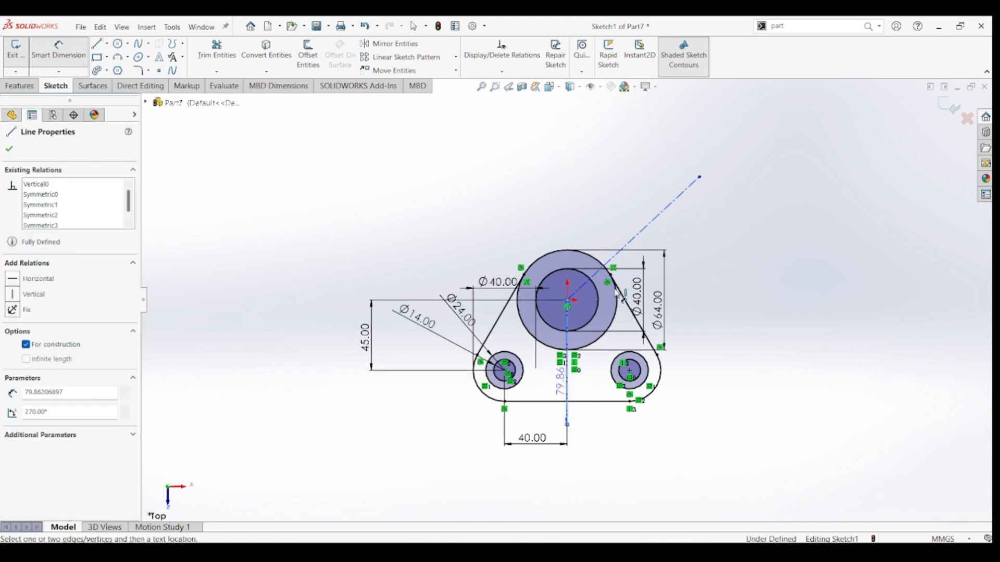
{"action": "left_click", "coordinate": [653, 222]}
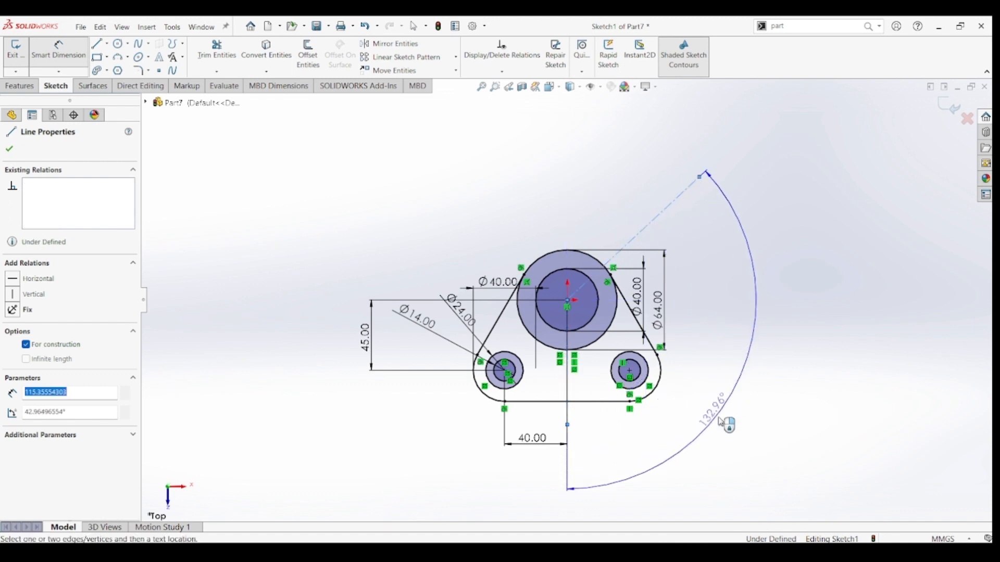
{"action": "type", "text": "120"}
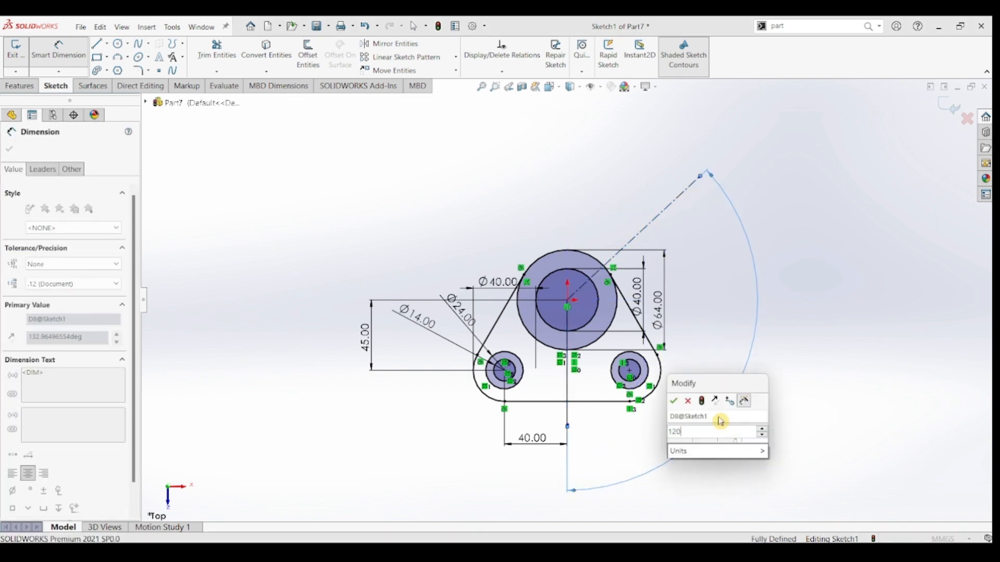
{"action": "key", "text": "Return"}
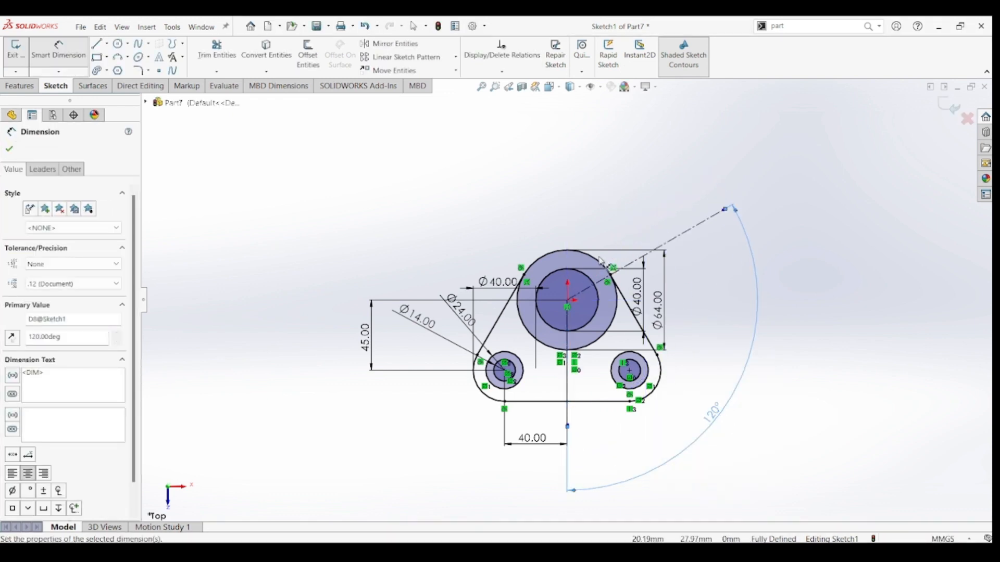
{"action": "key", "text": "Escape"}
Sketch three concentric circles, about 24, 37 and 56 mm in diameter, centred on the slanted construction line's outer endpoint.
{"action": "left_click", "coordinate": [118, 43]}
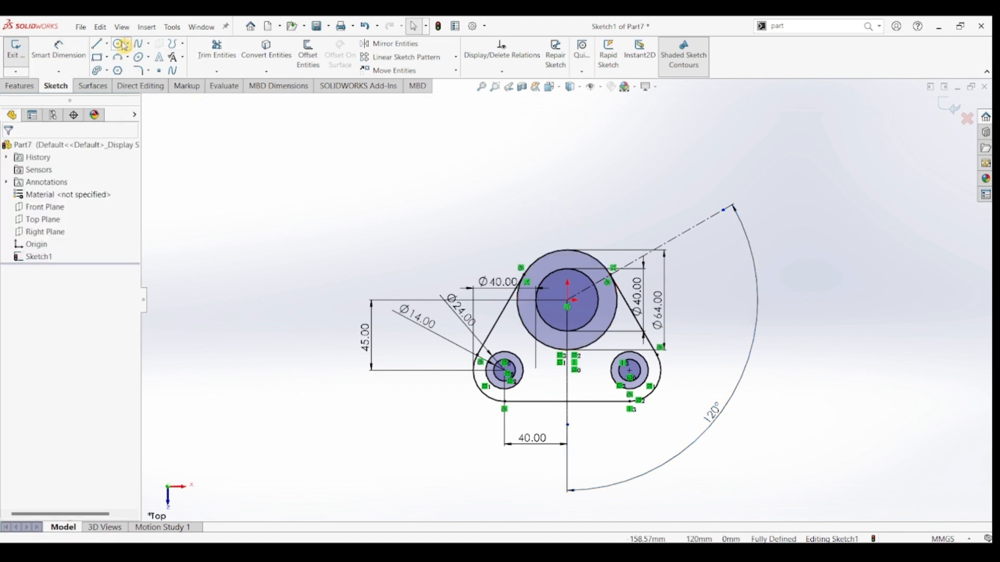
{"action": "left_click", "coordinate": [724, 210]}
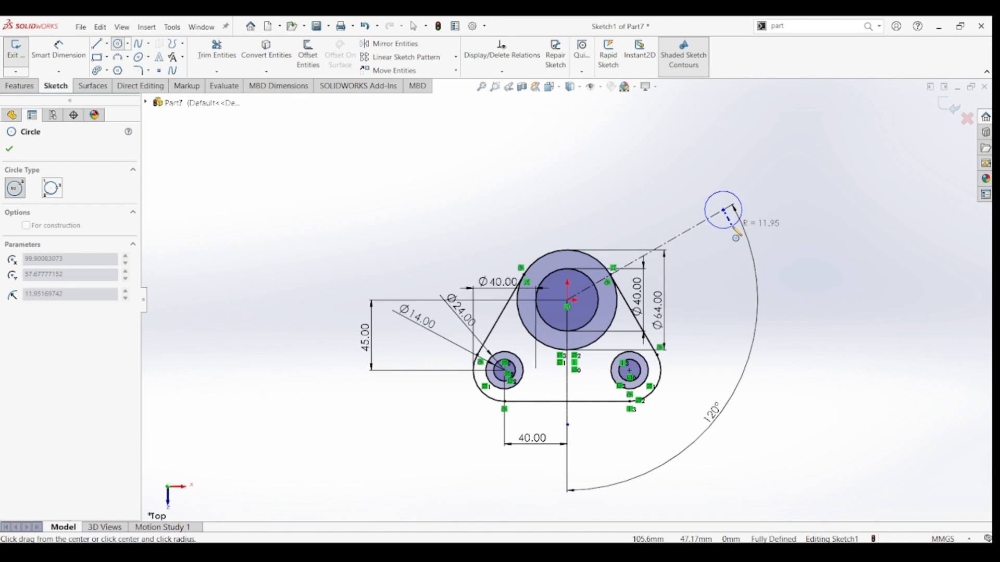
{"action": "left_click", "coordinate": [735, 226]}
{"action": "left_click", "coordinate": [724, 210]}
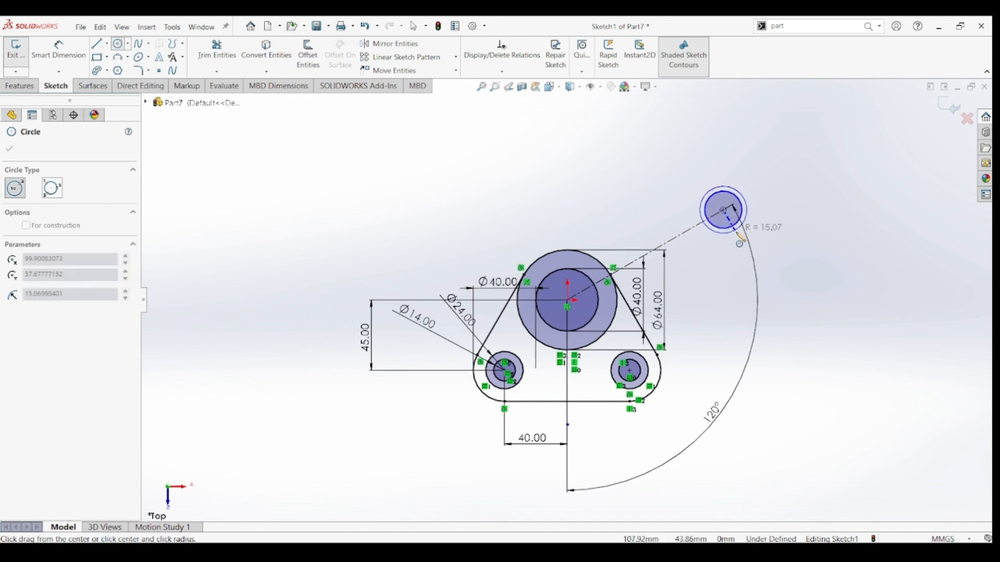
{"action": "left_click", "coordinate": [737, 235]}
{"action": "left_click", "coordinate": [724, 210]}
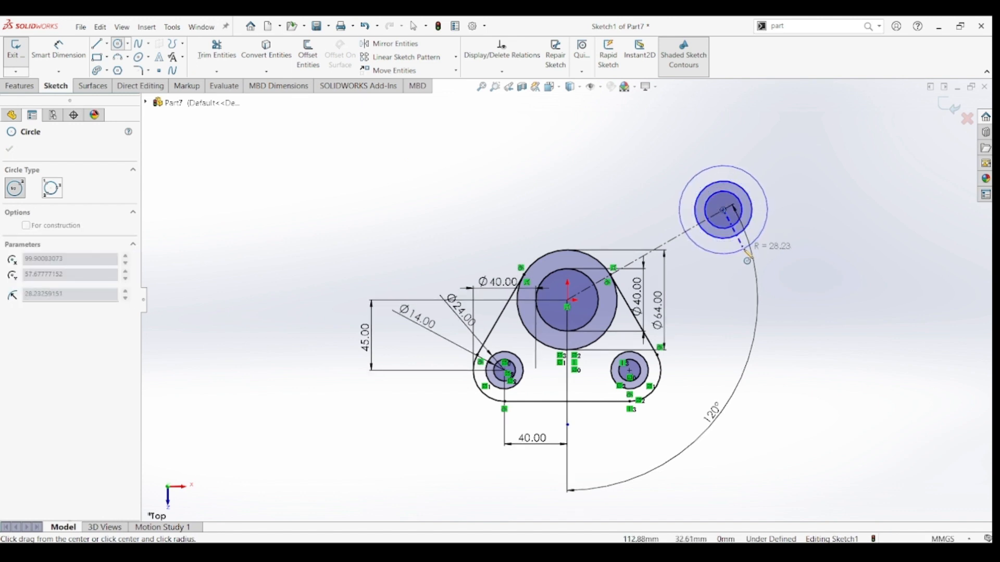
{"action": "left_click", "coordinate": [748, 247]}
{"action": "left_click", "coordinate": [99, 45]}
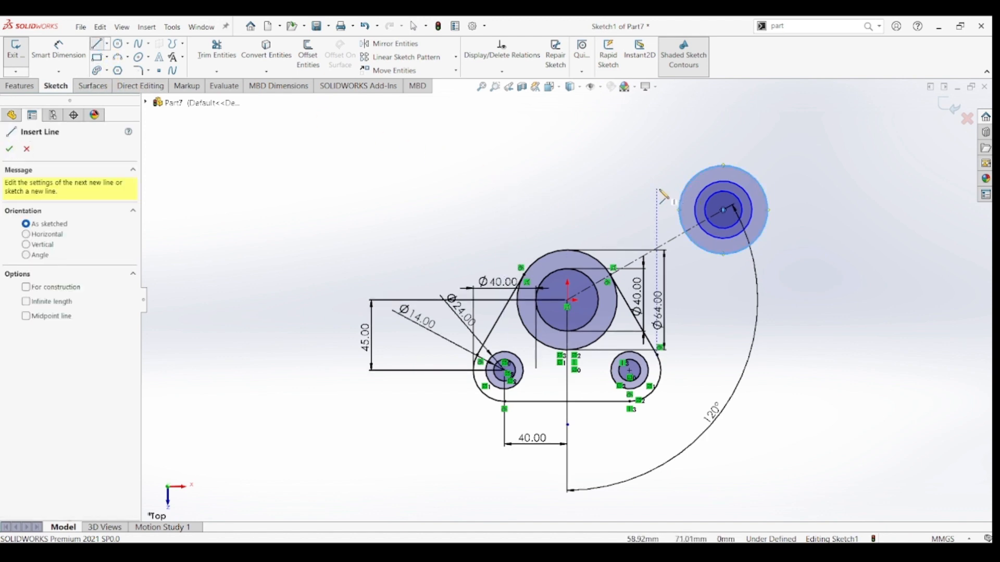
{"action": "key", "text": "Escape"}
Dimension the diameter of the innermost upper-right circle as 16 mm.
{"action": "left_click", "coordinate": [58, 50]}
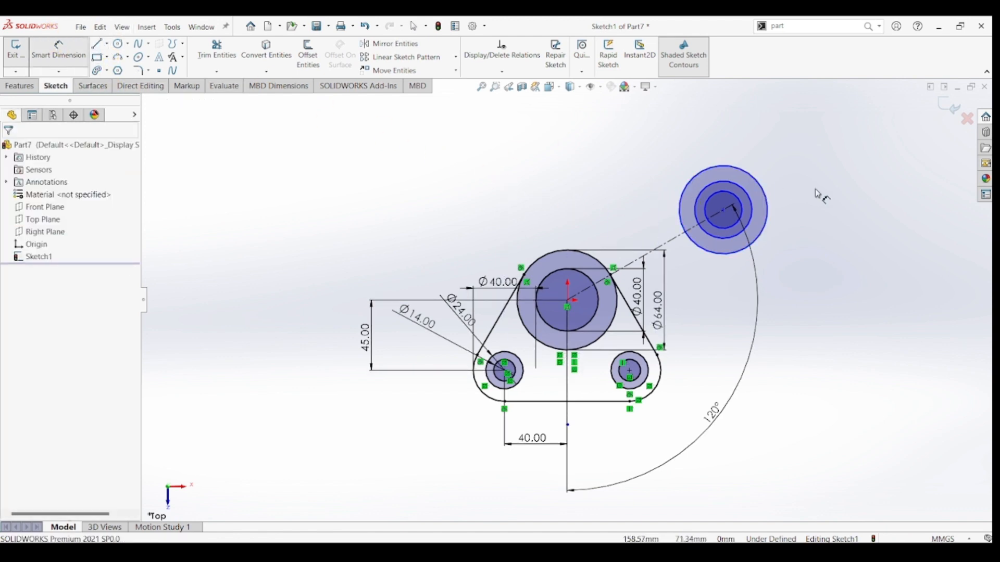
{"action": "left_click", "coordinate": [744, 208]}
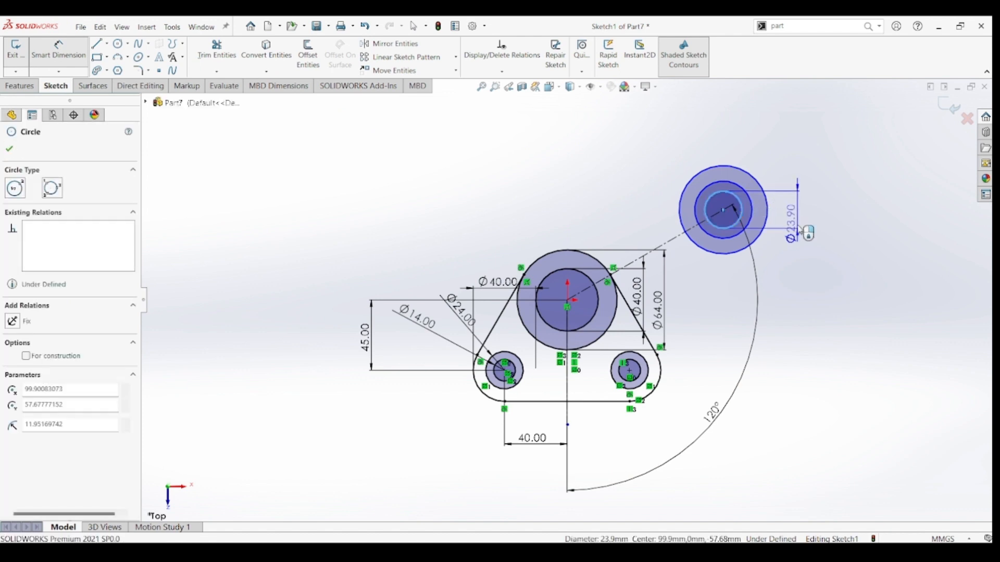
{"action": "left_click", "coordinate": [802, 229]}
{"action": "type", "text": "16"}
{"action": "key", "text": "Return"}
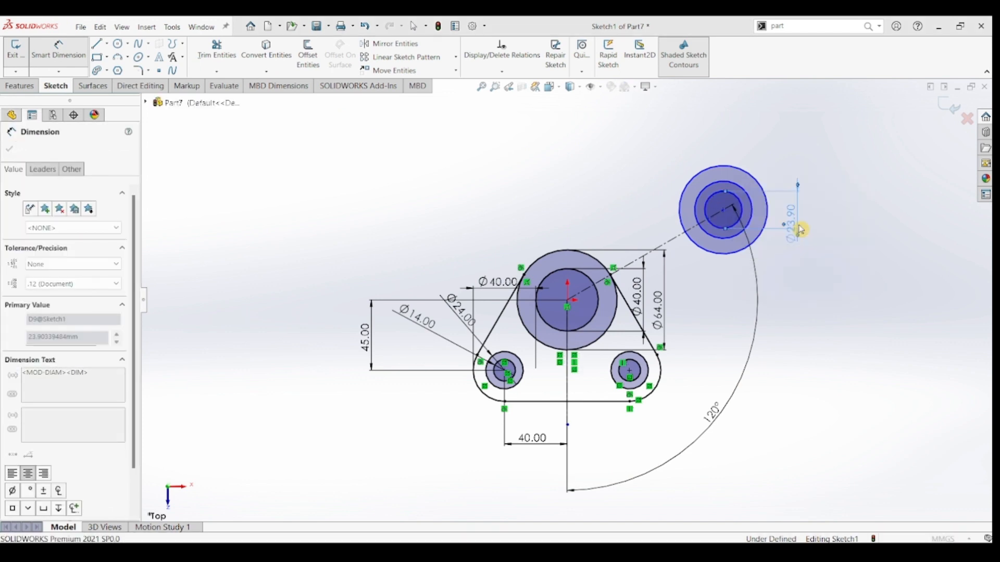
Dimension the diameter of the middle upper-right circle as 26 mm.
{"action": "left_click", "coordinate": [754, 218]}
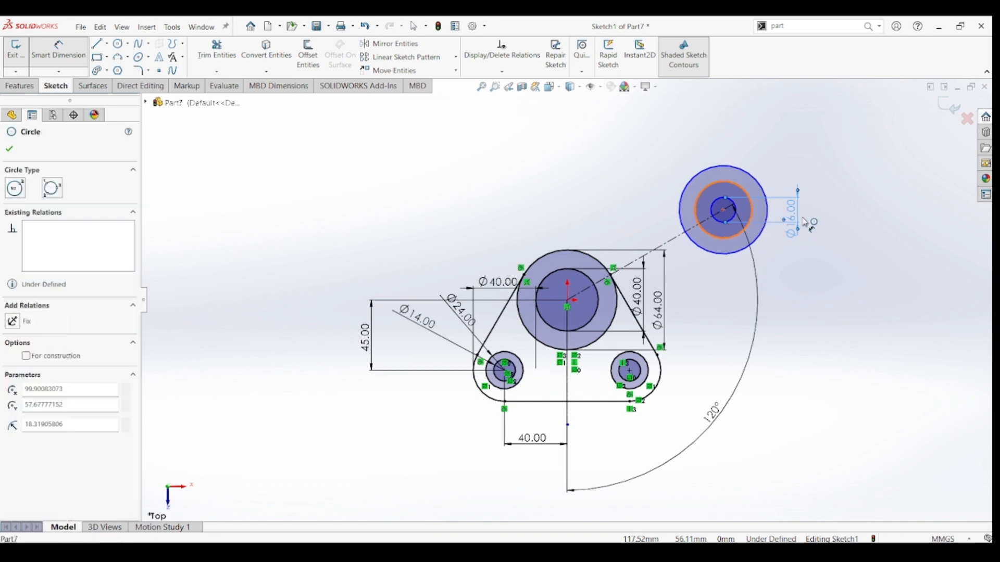
{"action": "left_click", "coordinate": [817, 224]}
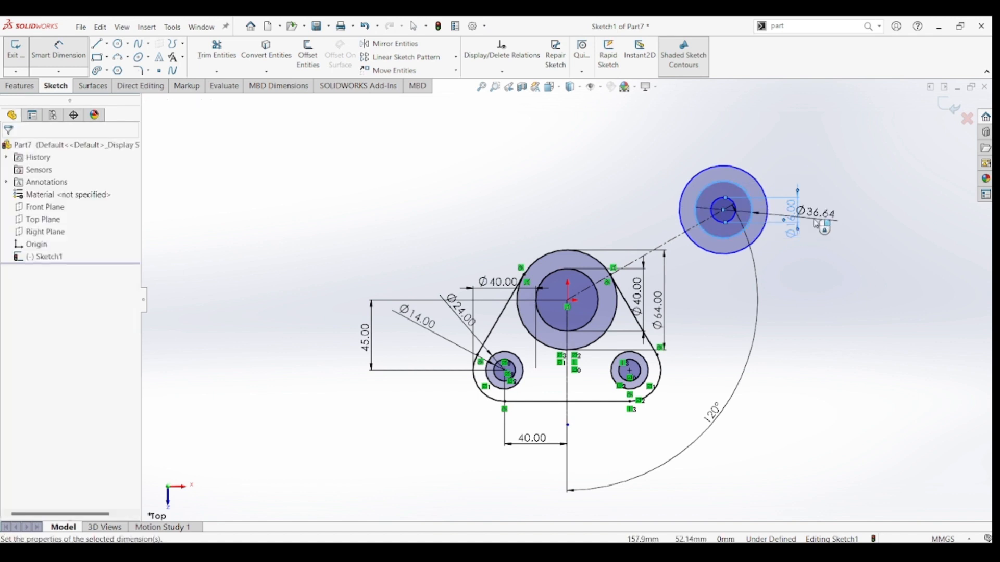
{"action": "type", "text": "26"}
{"action": "key", "text": "Return"}
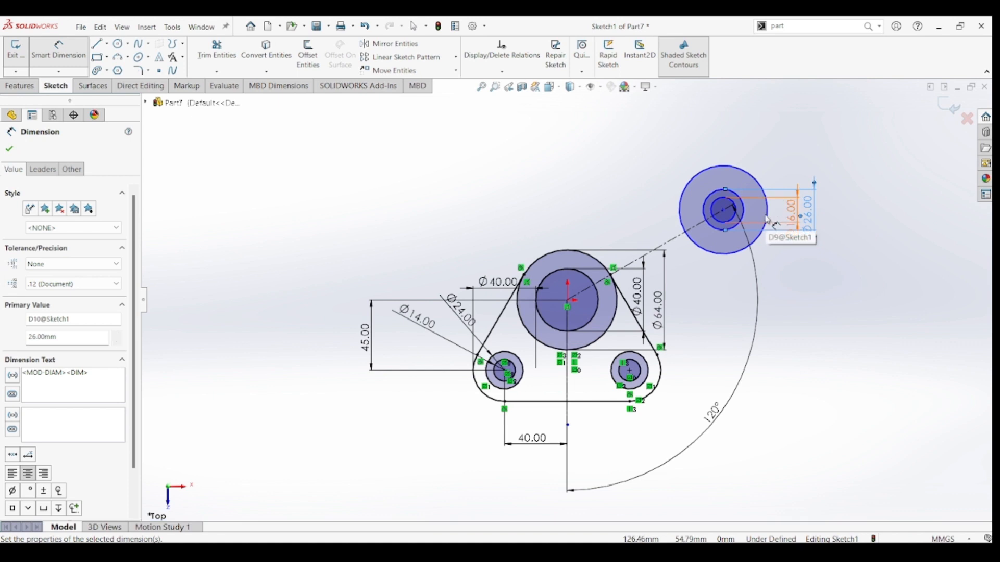
Dimension the diameter of the outermost upper-right circle as 40 mm.
{"action": "left_click", "coordinate": [761, 185]}
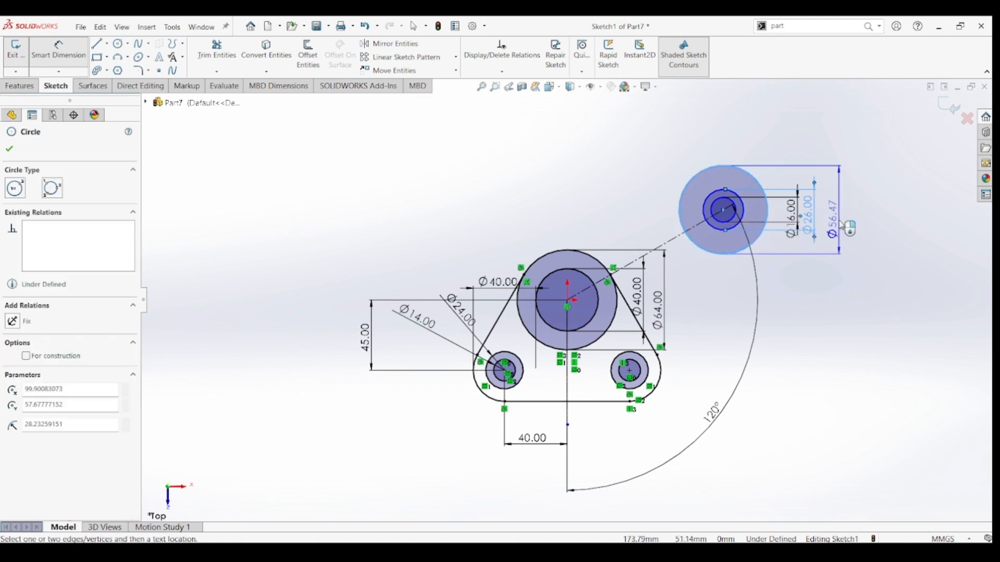
{"action": "left_click", "coordinate": [837, 211]}
{"action": "type", "text": "40"}
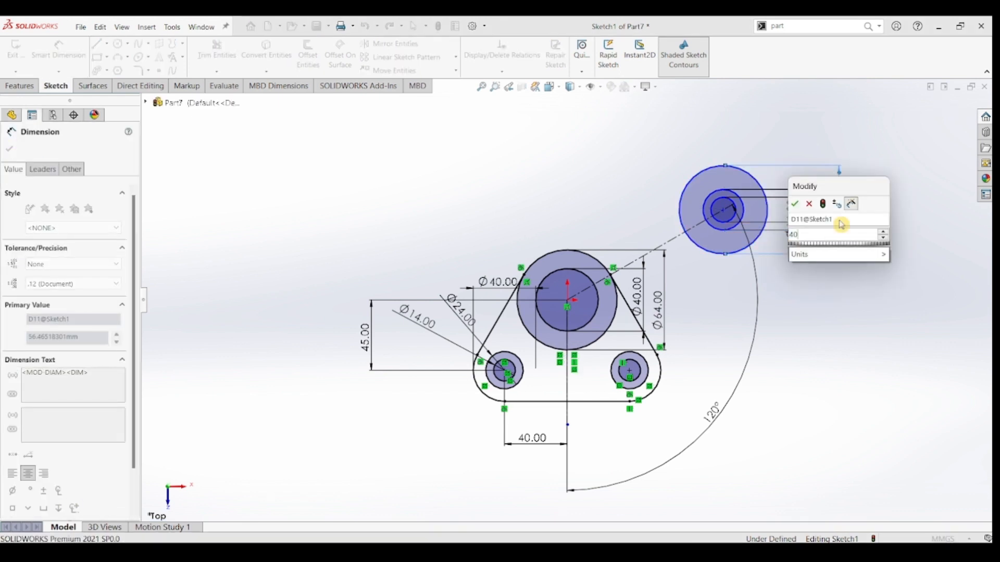
{"action": "key", "text": "Return"}
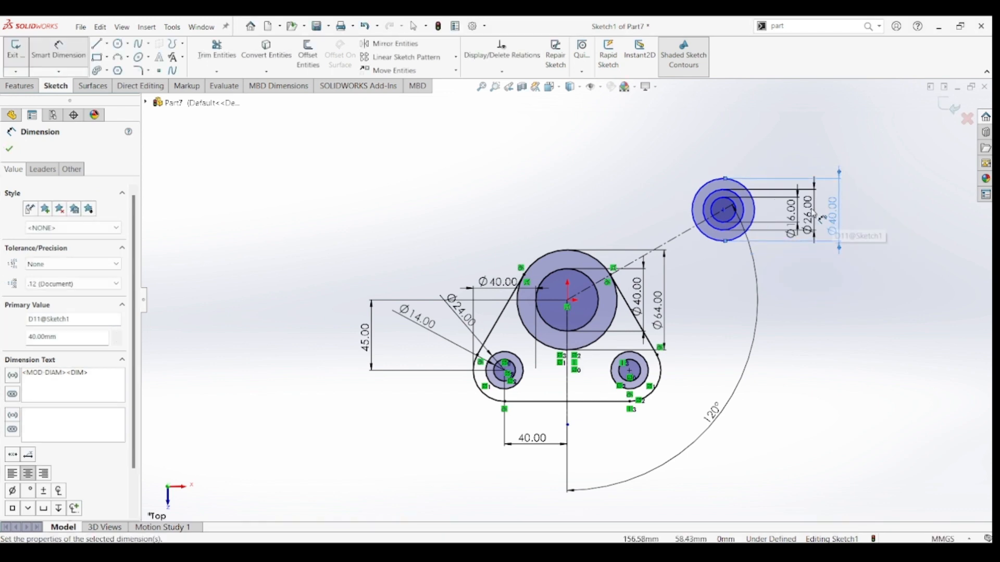
{"action": "left_click", "coordinate": [669, 241]}
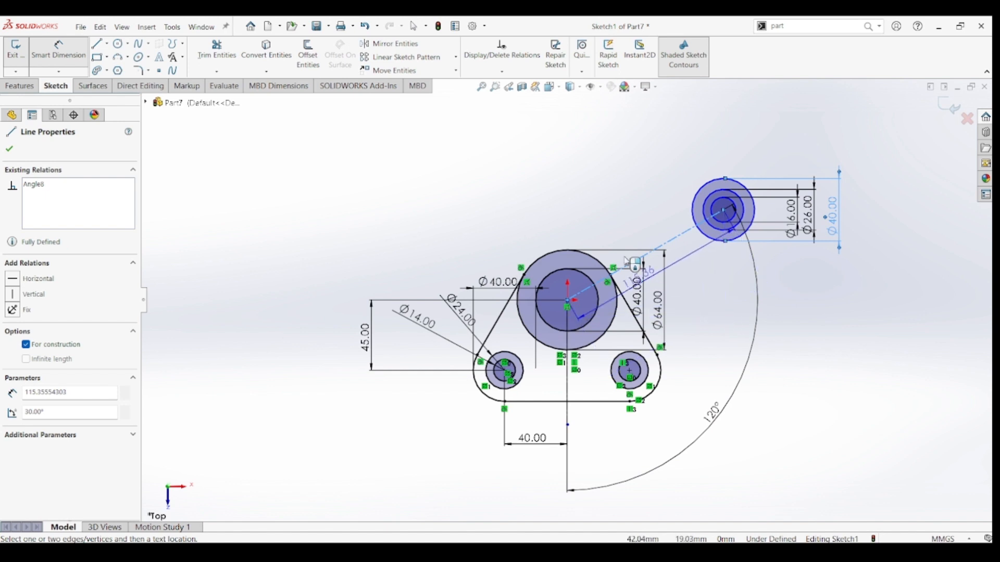
{"action": "left_click", "coordinate": [604, 199]}
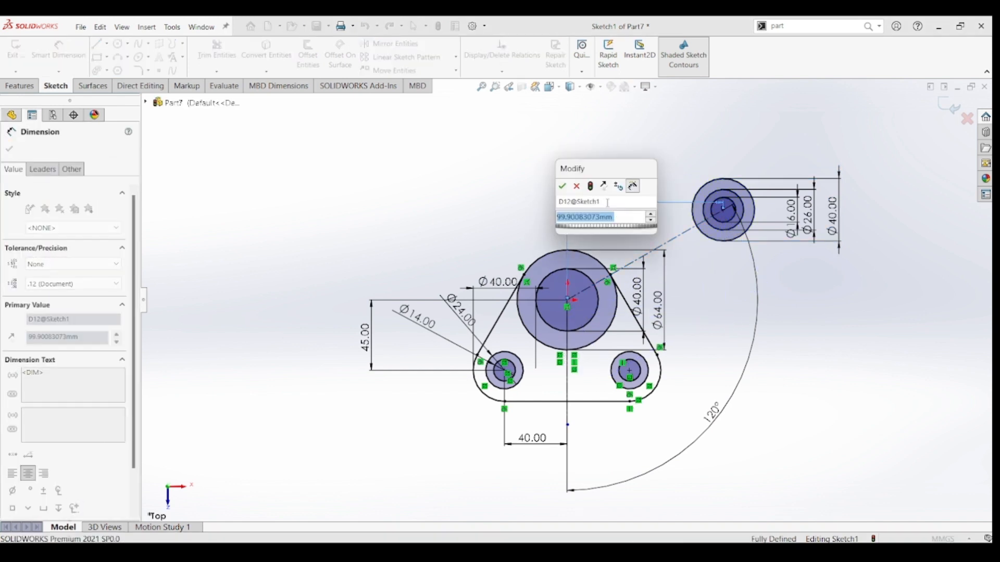
{"action": "left_click", "coordinate": [577, 188]}
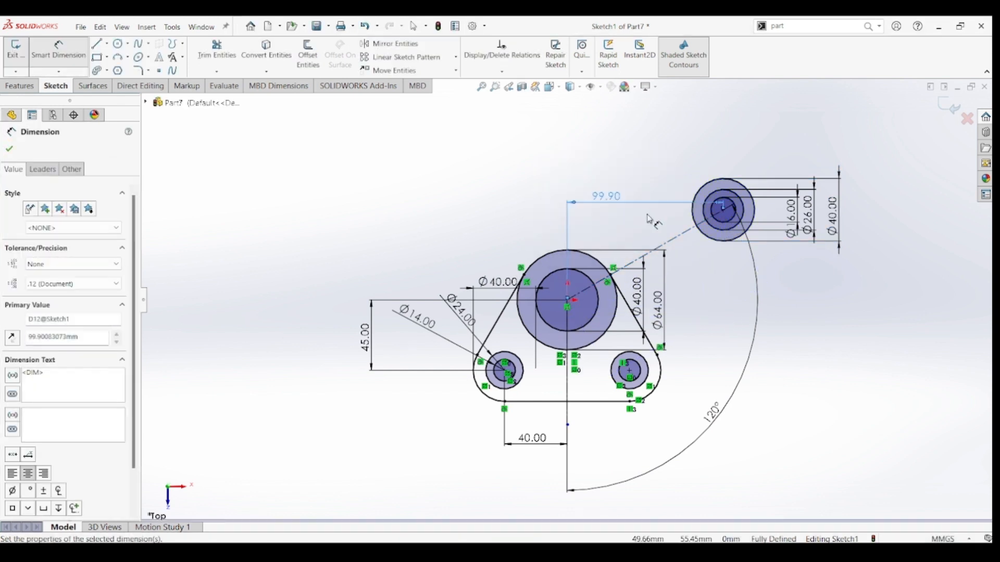
{"action": "key", "text": "Delete"}
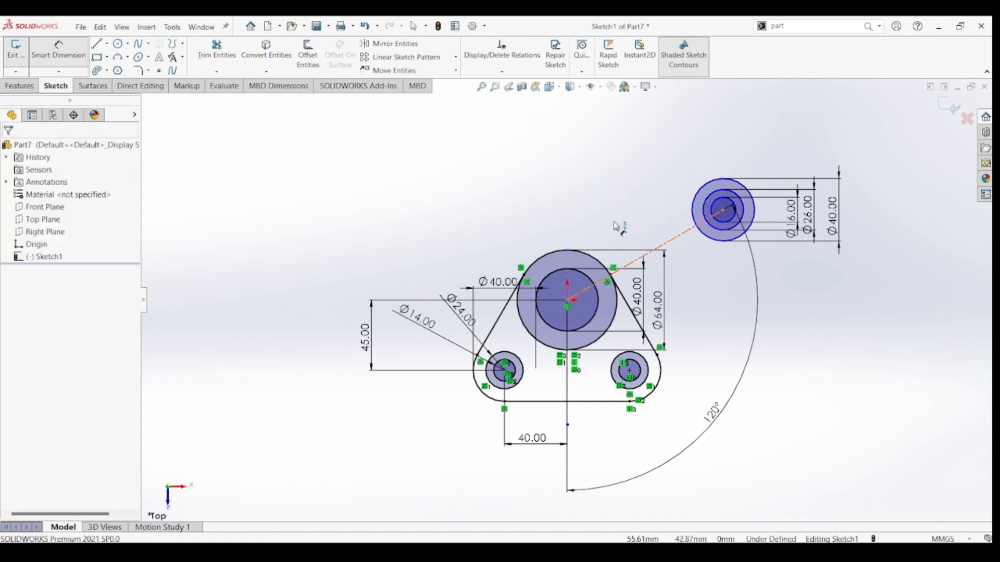
Dimension the distance along the slanted construction line from the hub centre to the upper-right circles' centre as 75 mm.
{"action": "left_click", "coordinate": [668, 247]}
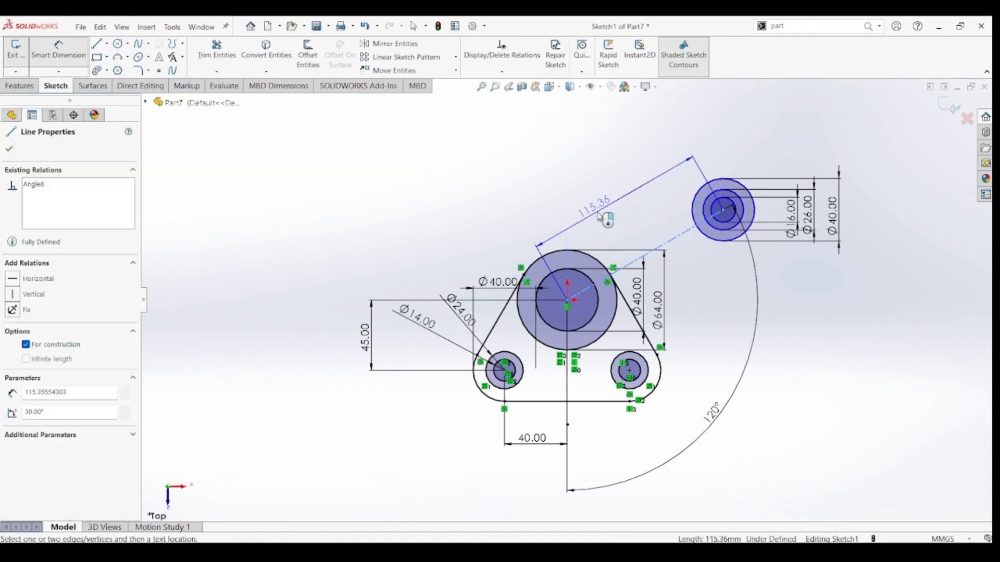
{"action": "left_click", "coordinate": [599, 216]}
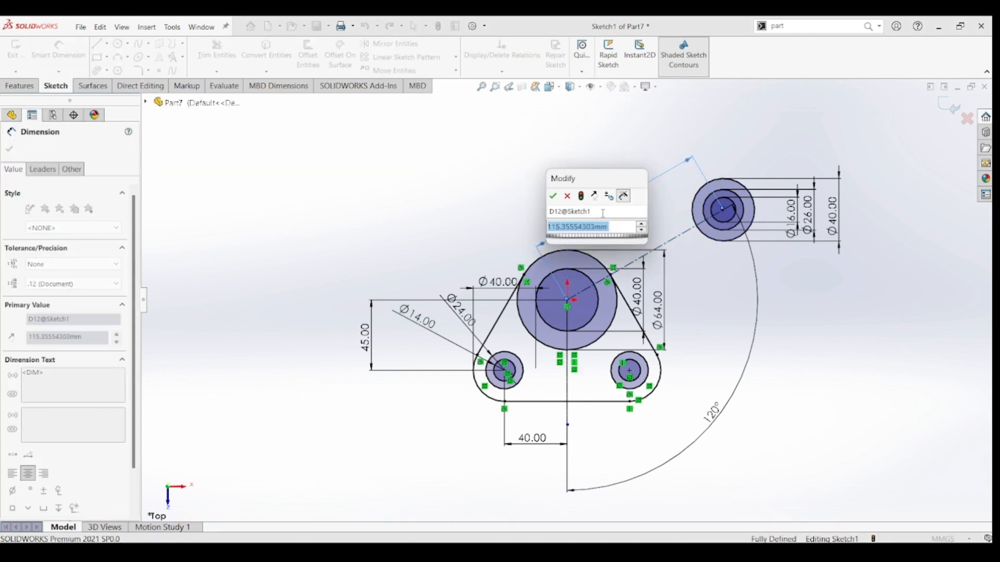
{"action": "type", "text": "75"}
{"action": "key", "text": "Return"}
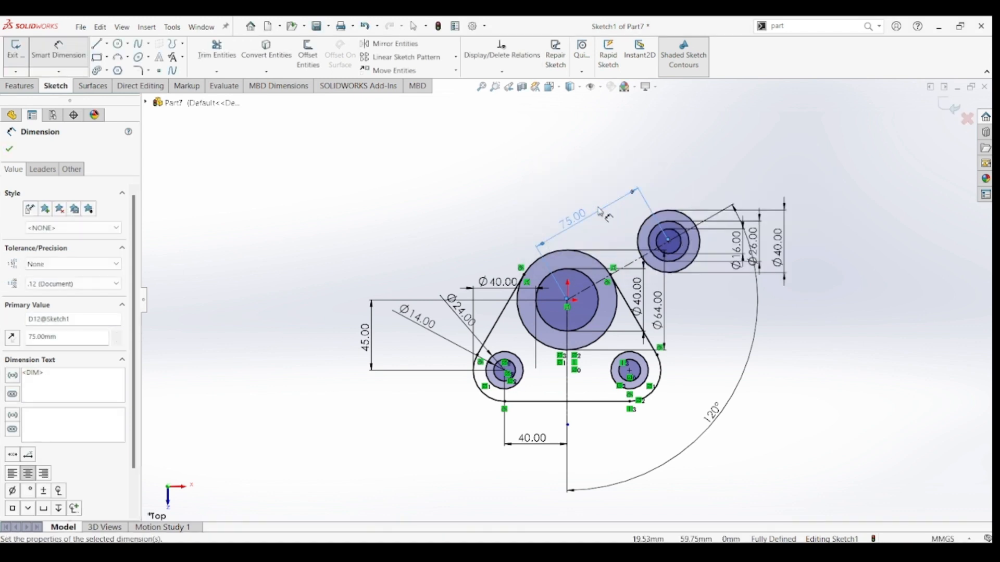
{"action": "key", "text": "Escape"}
Try to sketch a line from the outermost upper-right circle to the 64 mm hub circle, undoing each attempt.
{"action": "left_click", "coordinate": [96, 43]}
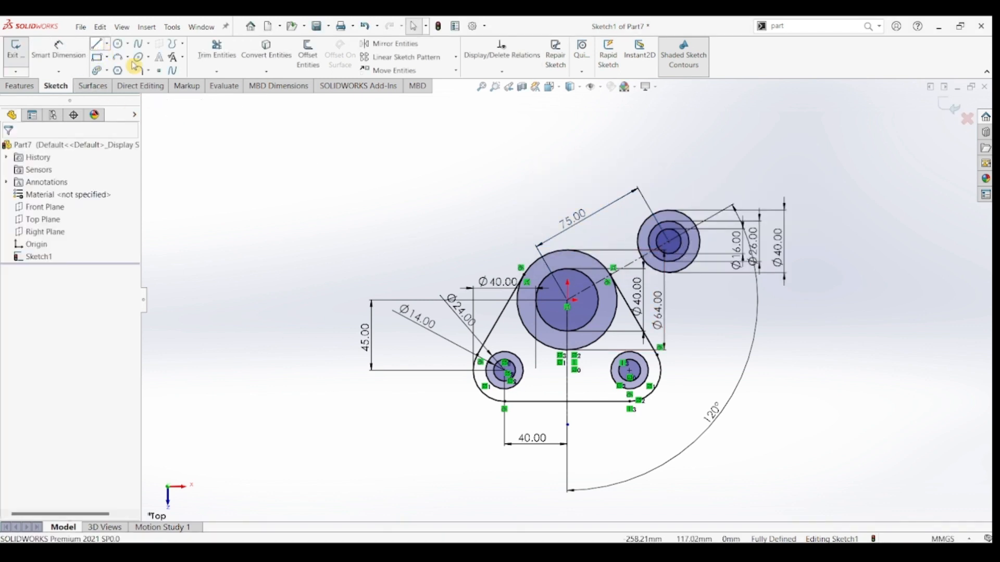
{"action": "scroll", "coordinate": [597, 243], "scroll_direction": "up", "scroll_amount": 2}
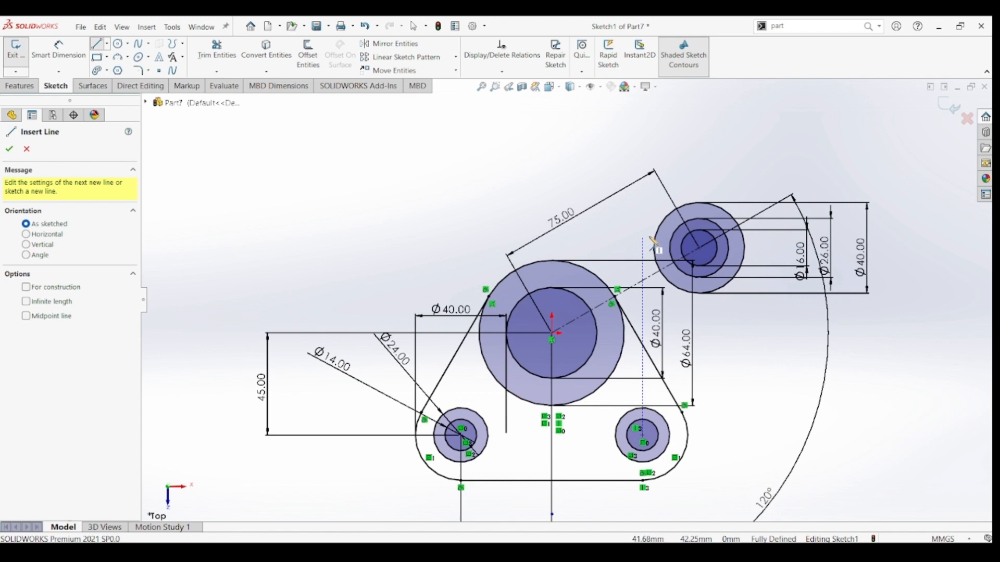
{"action": "left_click", "coordinate": [675, 211]}
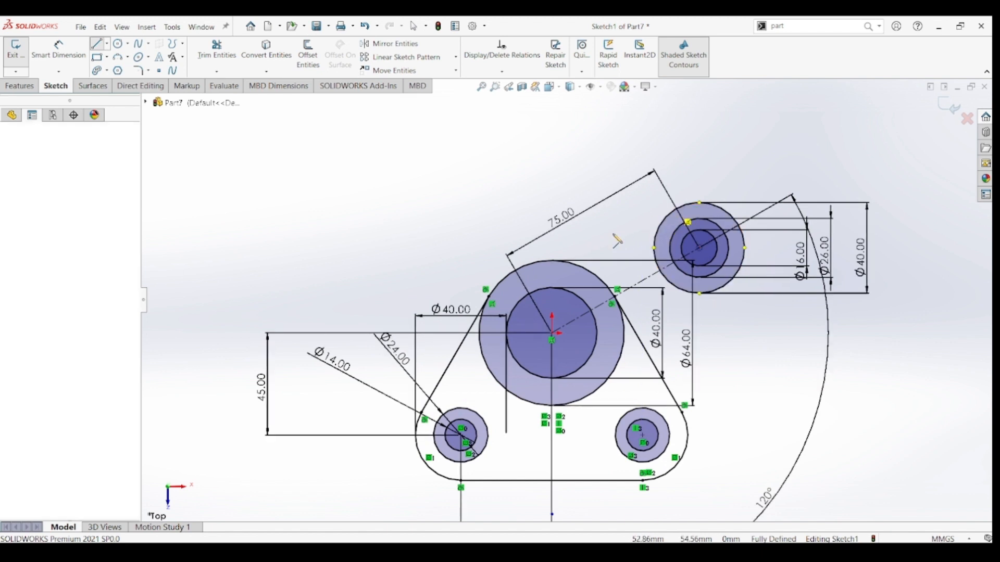
{"action": "left_click", "coordinate": [575, 268]}
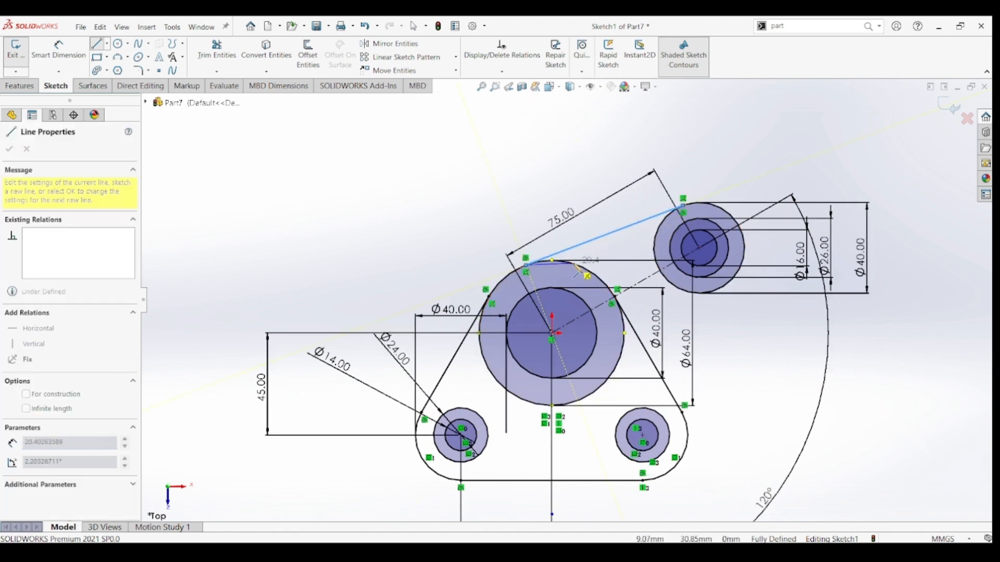
{"action": "key", "text": "Escape"}
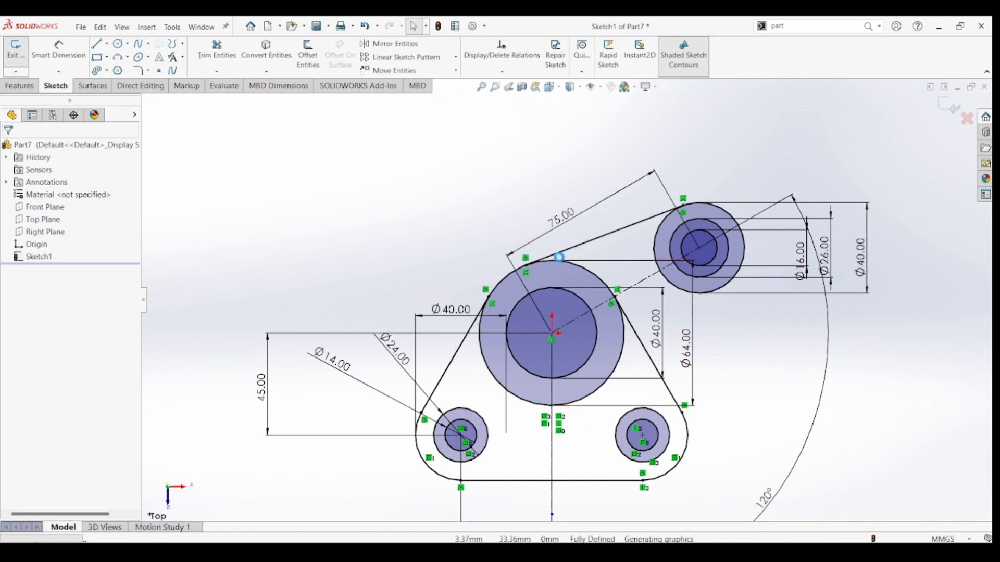
{"action": "key", "text": "ctrl+z"}
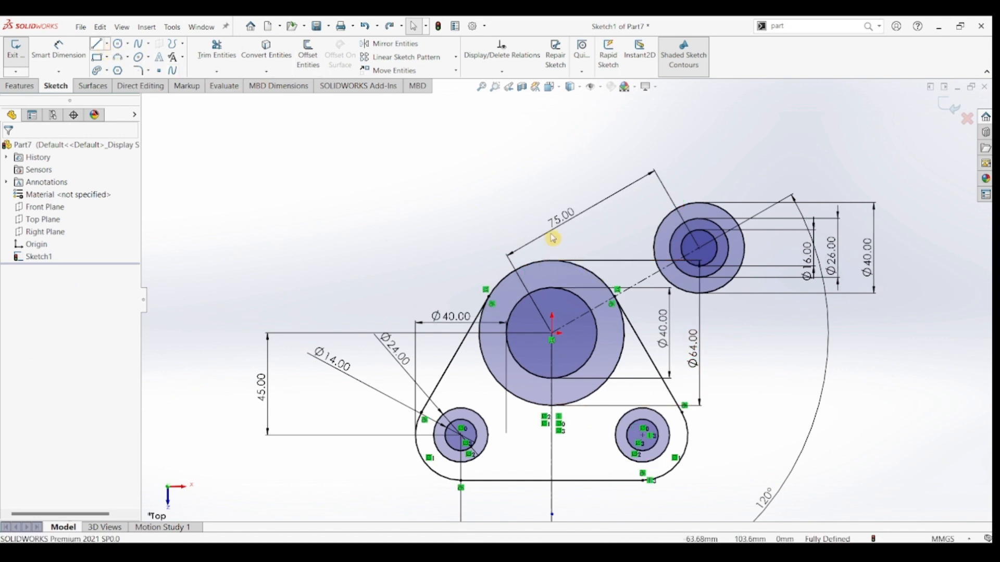
{"action": "key", "text": "l"}
{"action": "left_click", "coordinate": [673, 214]}
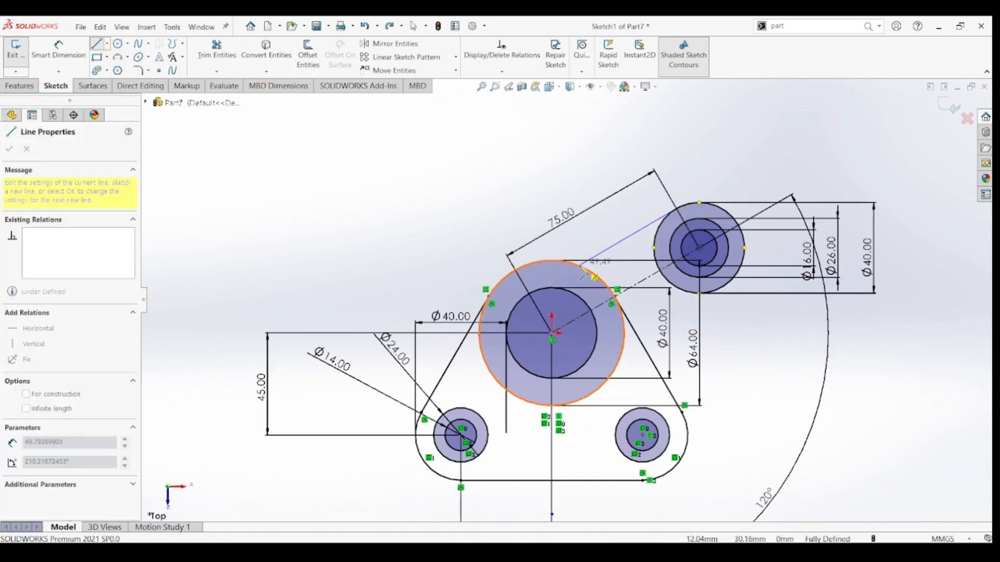
{"action": "left_click", "coordinate": [582, 271]}
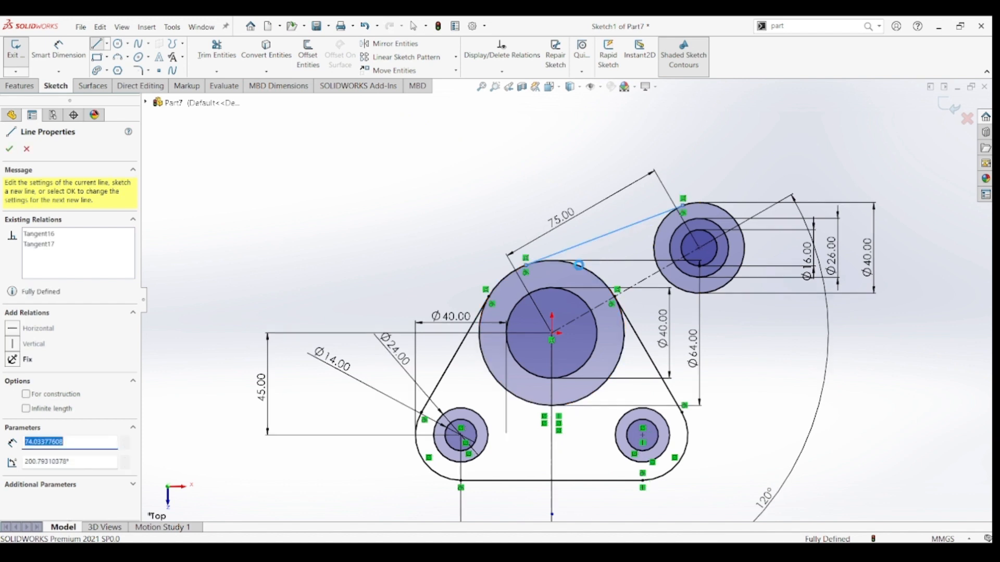
{"action": "key", "text": "Escape"}
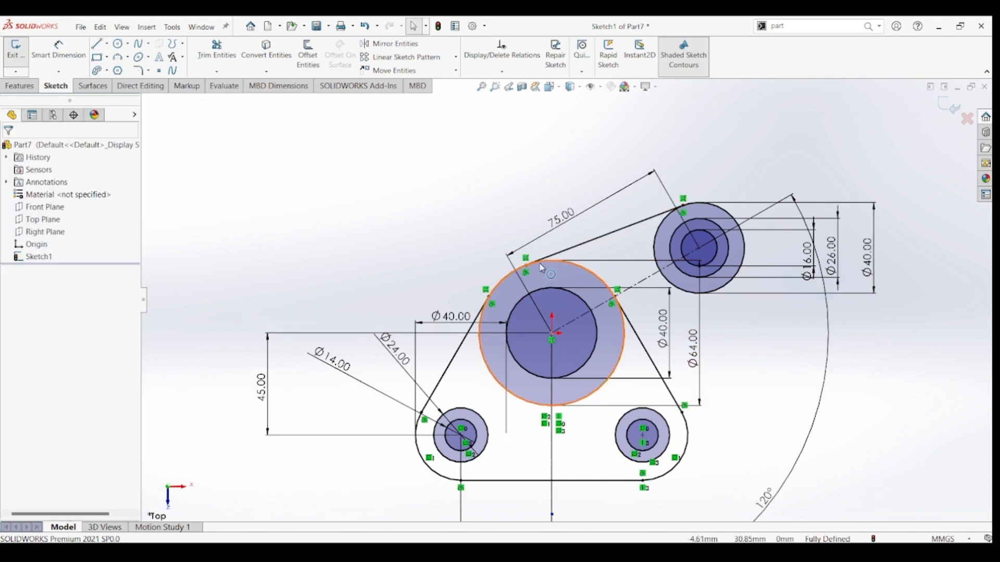
{"action": "double_click", "coordinate": [552, 246]}
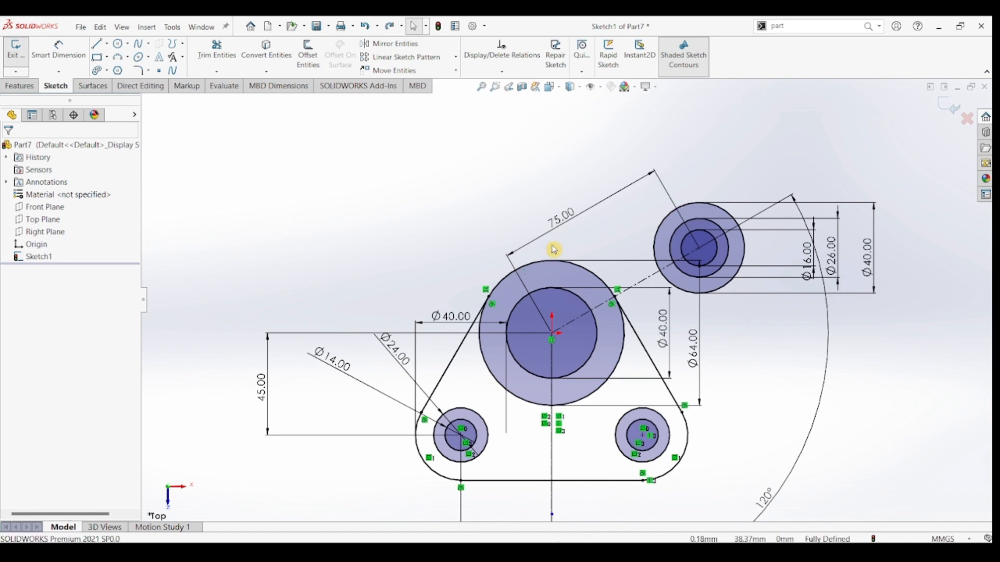
Sketch a line about 46 mm long, tangent to the outermost upper-right circle's upper side and ending just above the hub circle.
{"action": "left_click", "coordinate": [98, 46]}
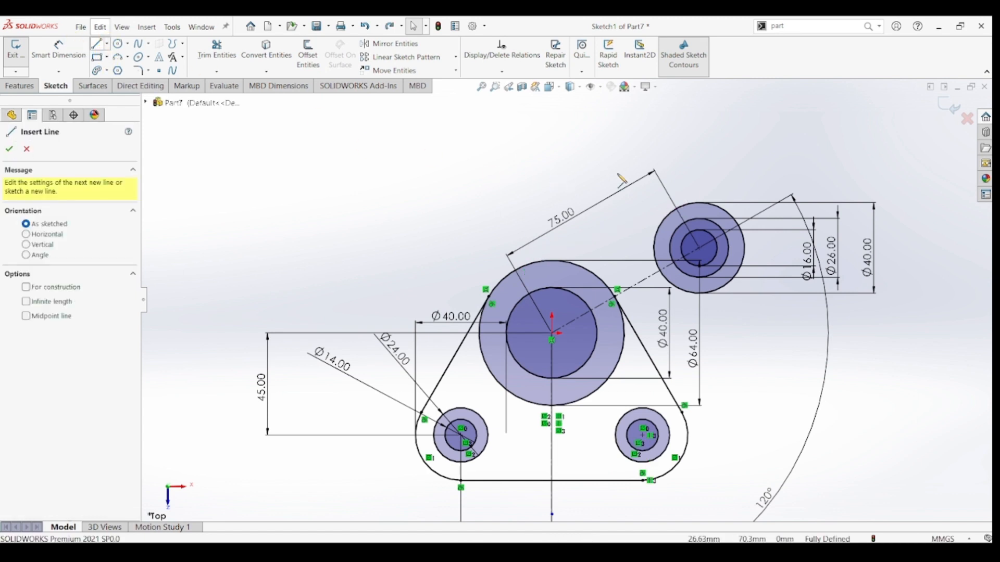
{"action": "left_click", "coordinate": [677, 214]}
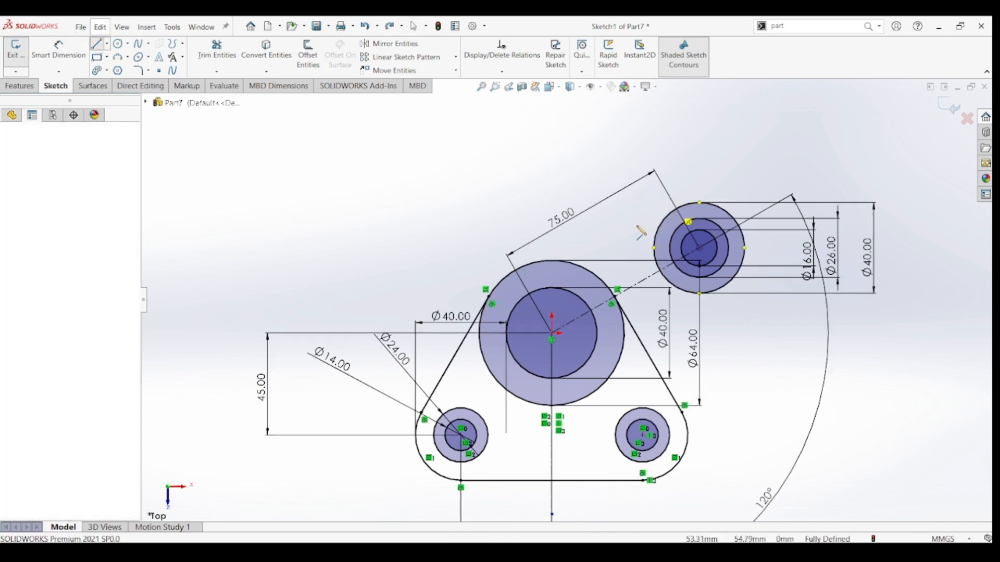
{"action": "left_click", "coordinate": [588, 258]}
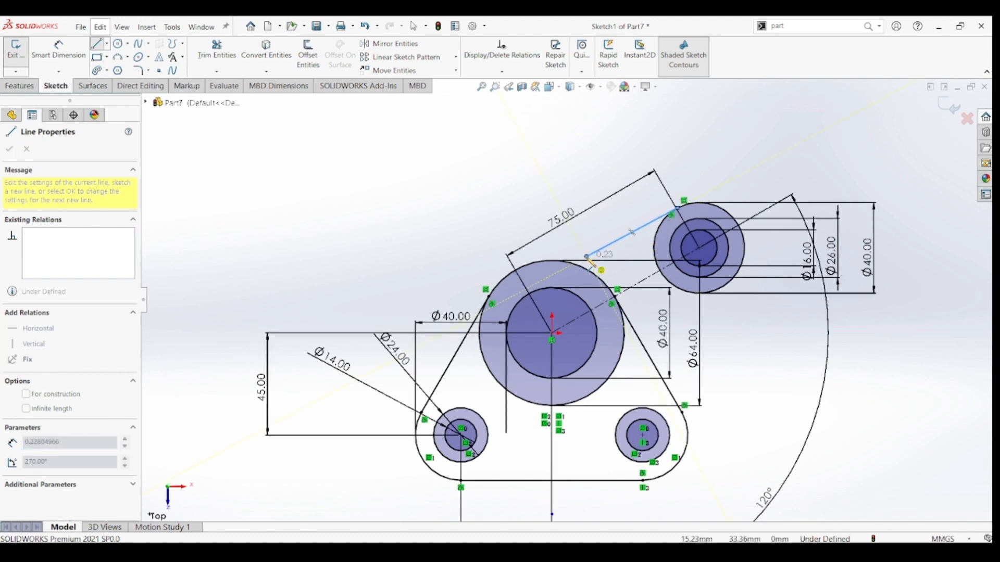
{"action": "key", "text": "Escape"}
Make the new tangent line parallel to the slanted construction line.
{"action": "left_click", "coordinate": [609, 246]}
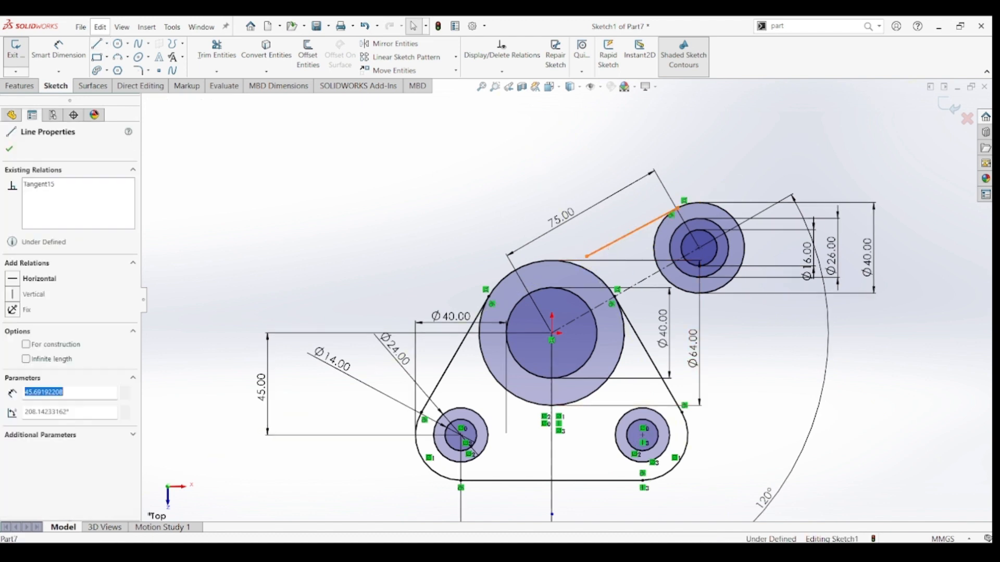
{"action": "left_click", "coordinate": [639, 285], "text": "ctrl"}
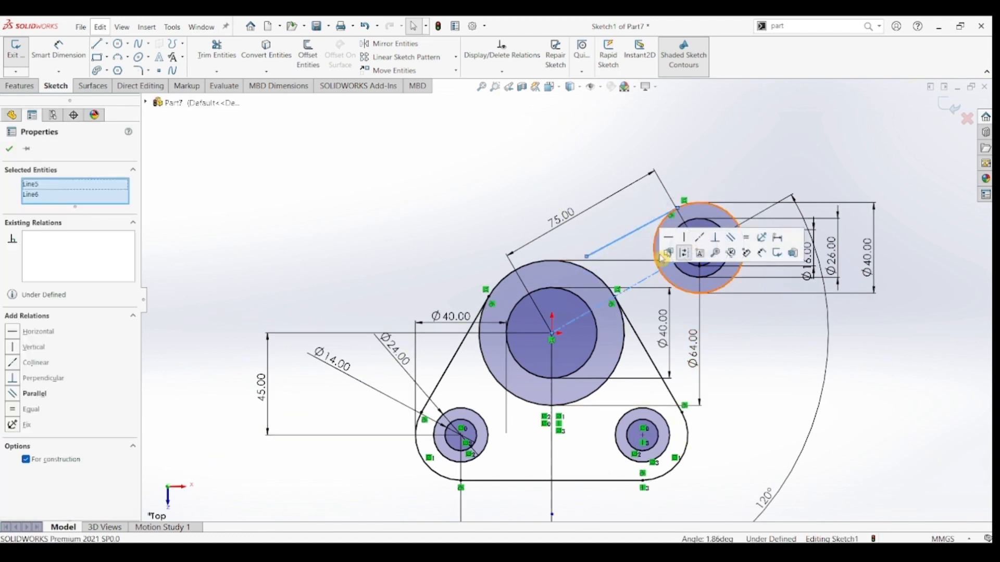
{"action": "left_click", "coordinate": [728, 238]}
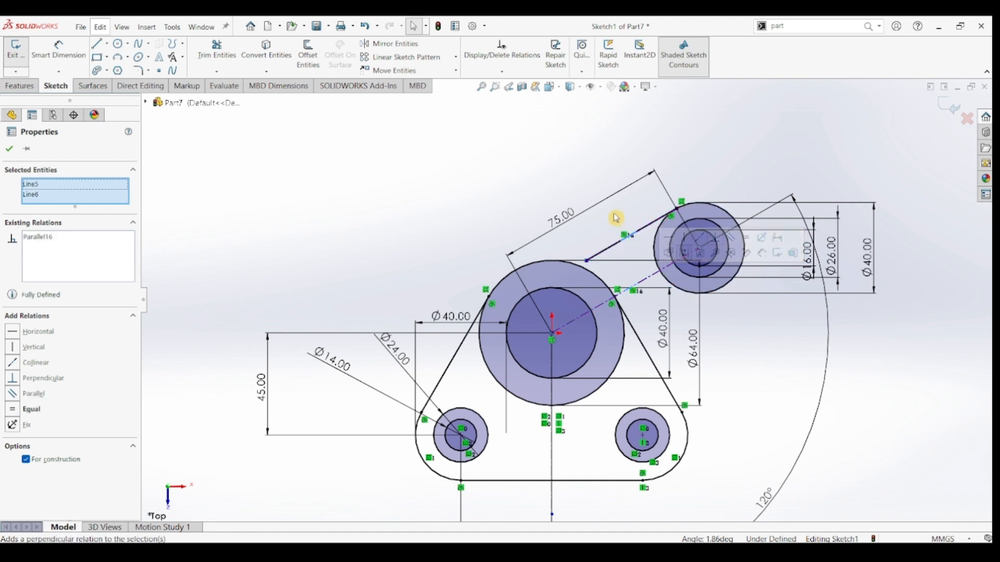
{"action": "key", "text": "Escape"}
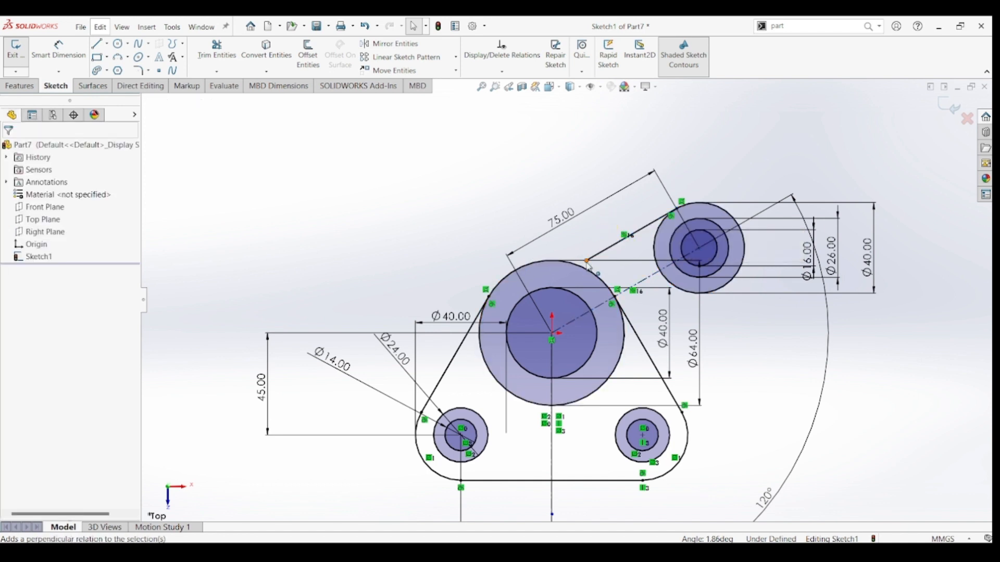
Make the tangent line's lower endpoint coincident with the 64 mm hub circle.
{"action": "left_click", "coordinate": [587, 261]}
{"action": "left_click", "coordinate": [579, 269], "text": "ctrl"}
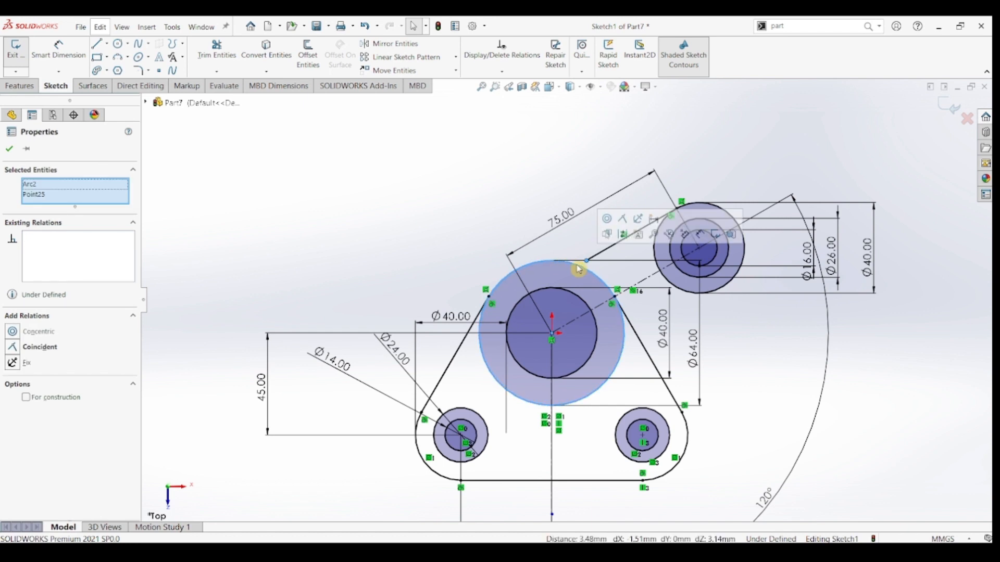
{"action": "left_click", "coordinate": [623, 218]}
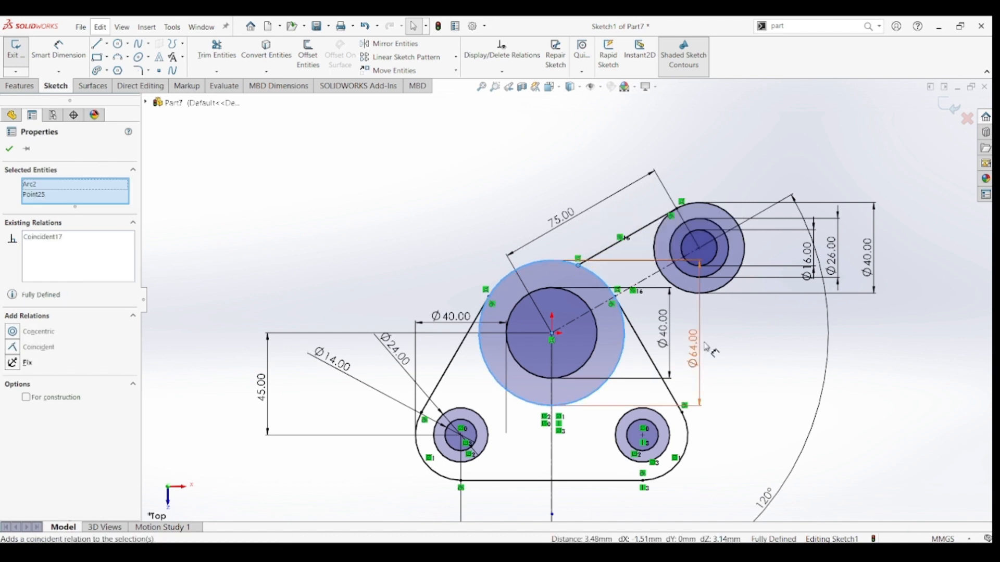
{"action": "left_click", "coordinate": [771, 340]}
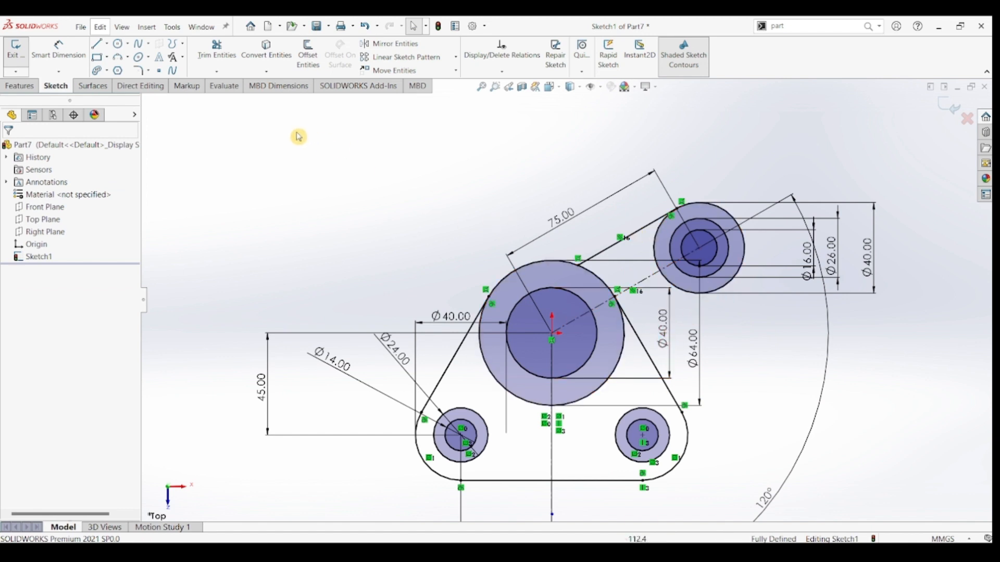
Mirror the arm's upper tangent line about the slanted construction line.
{"action": "left_click", "coordinate": [654, 281]}
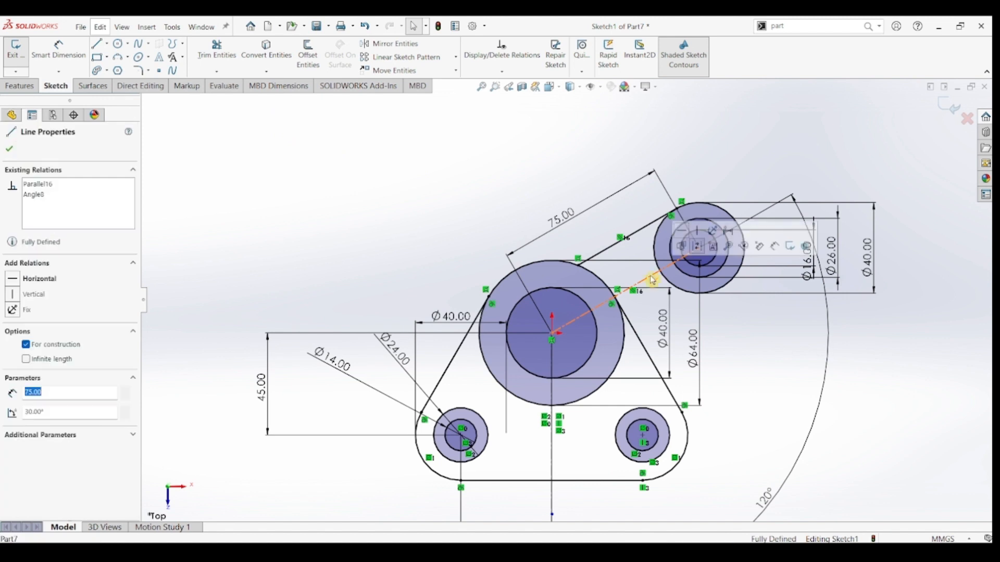
{"action": "left_click", "coordinate": [641, 235], "text": "ctrl"}
{"action": "left_click", "coordinate": [385, 46]}
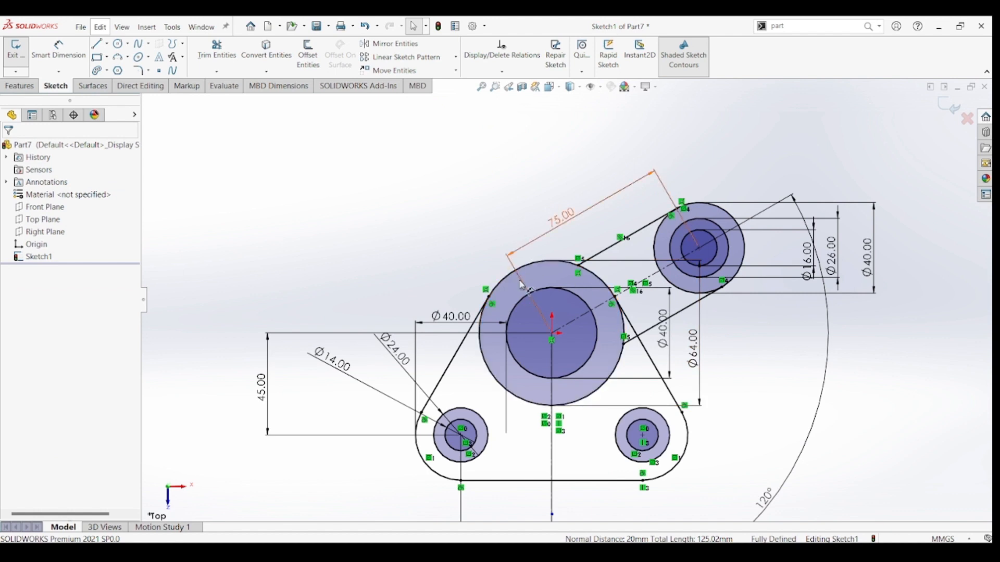
{"action": "left_click", "coordinate": [500, 237]}
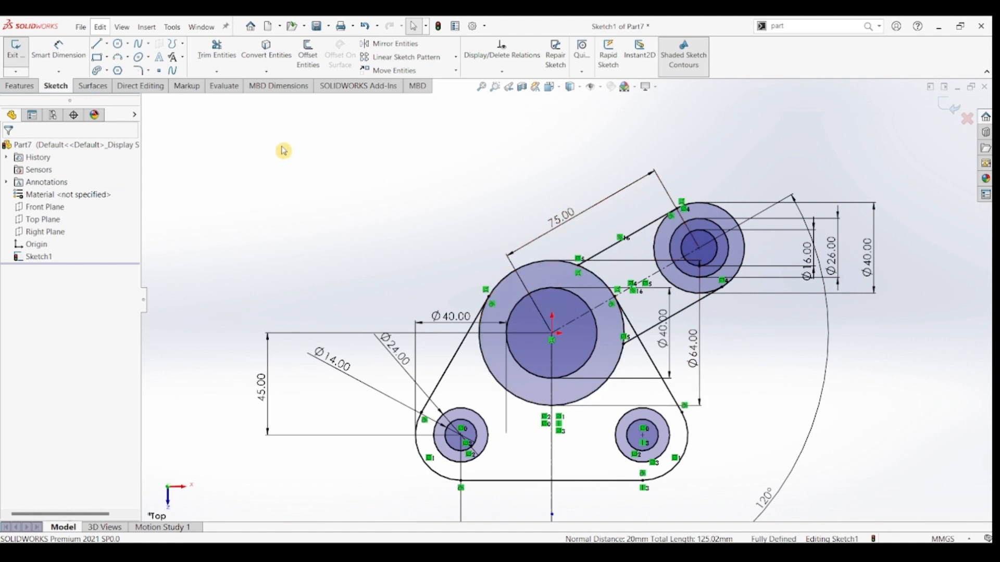
Trim away the inner arc of the 40 mm upper-right circle between the arm's two parallel lines.
{"action": "left_click", "coordinate": [217, 50]}
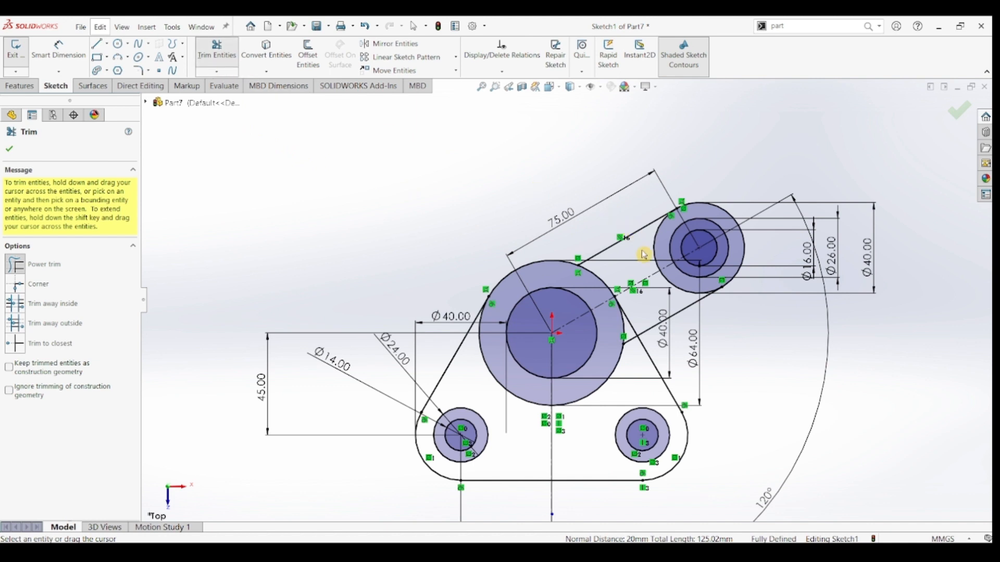
{"action": "left_click_drag", "start_coordinate": [644, 255], "coordinate": [692, 290]}
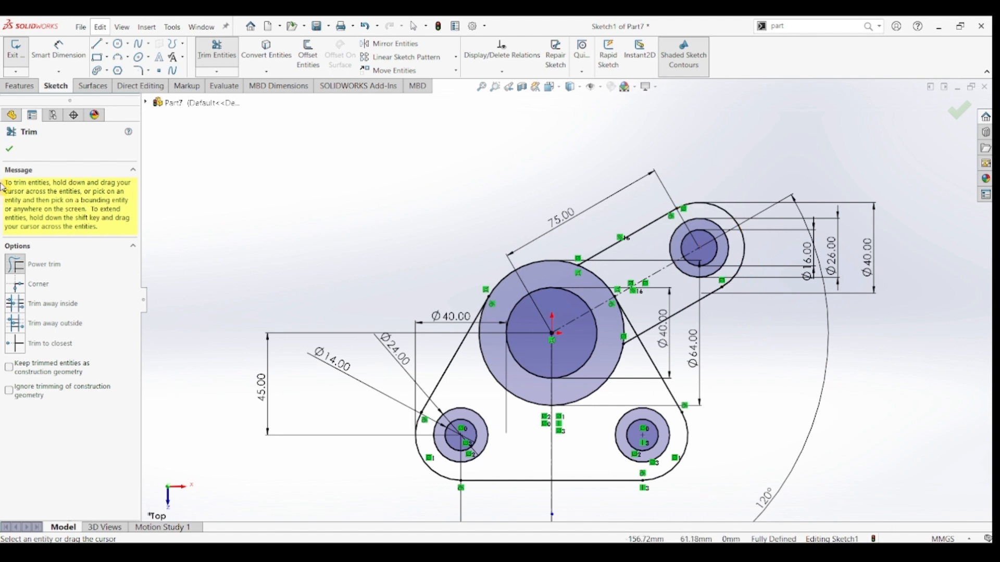
Circular-pattern the arm's two parallel lines, end arc, concentric circles and construction line about the origin as 3 equally spaced instances over 360 degrees.
{"action": "left_click", "coordinate": [11, 151]}
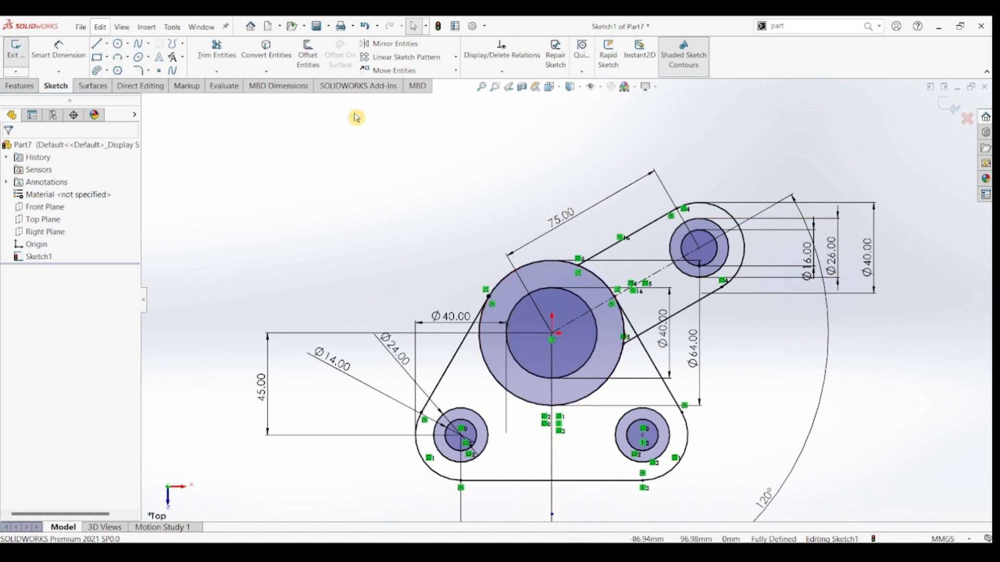
{"action": "left_click", "coordinate": [456, 59]}
{"action": "left_click", "coordinate": [426, 85]}
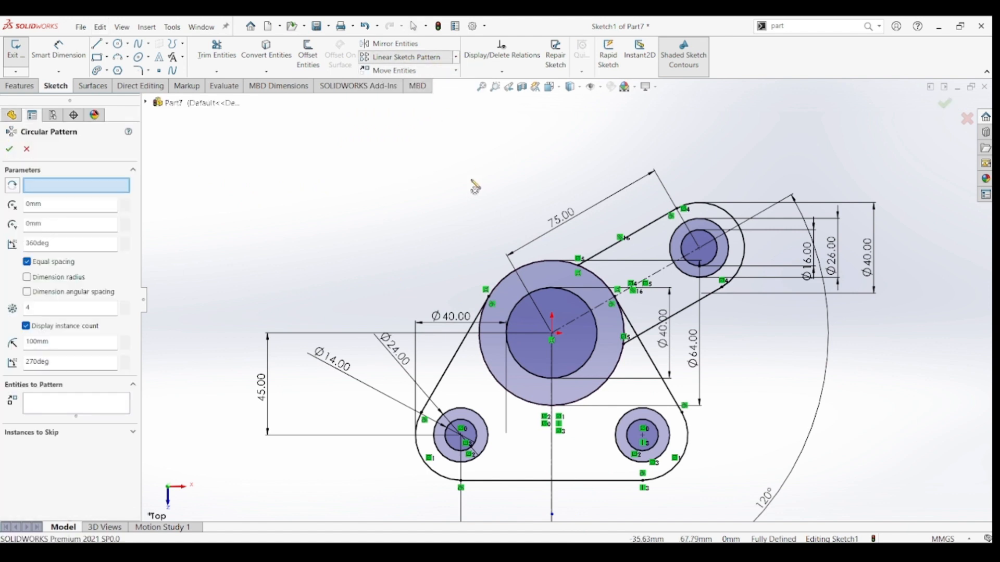
{"action": "left_click", "coordinate": [648, 232]}
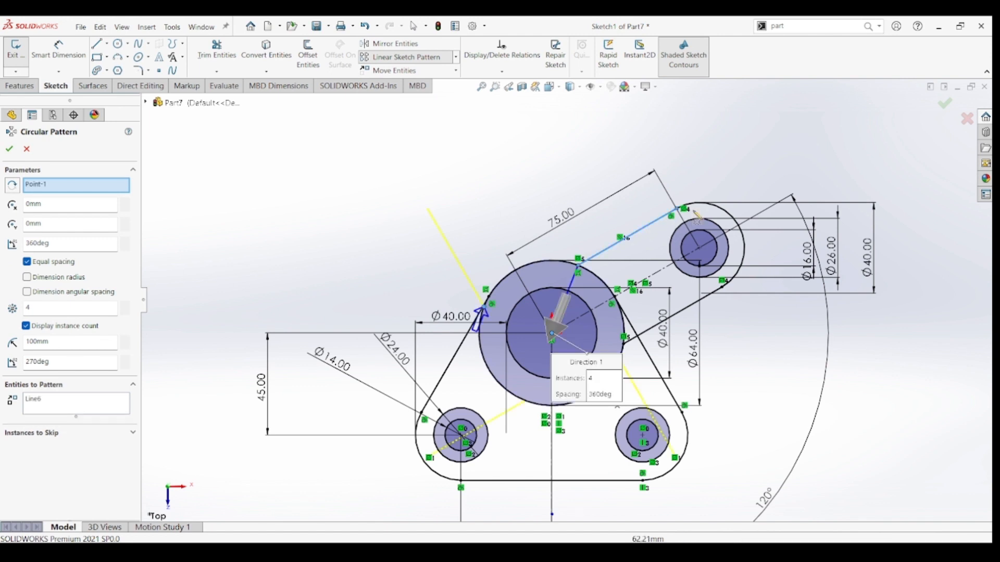
{"action": "left_click", "coordinate": [719, 210]}
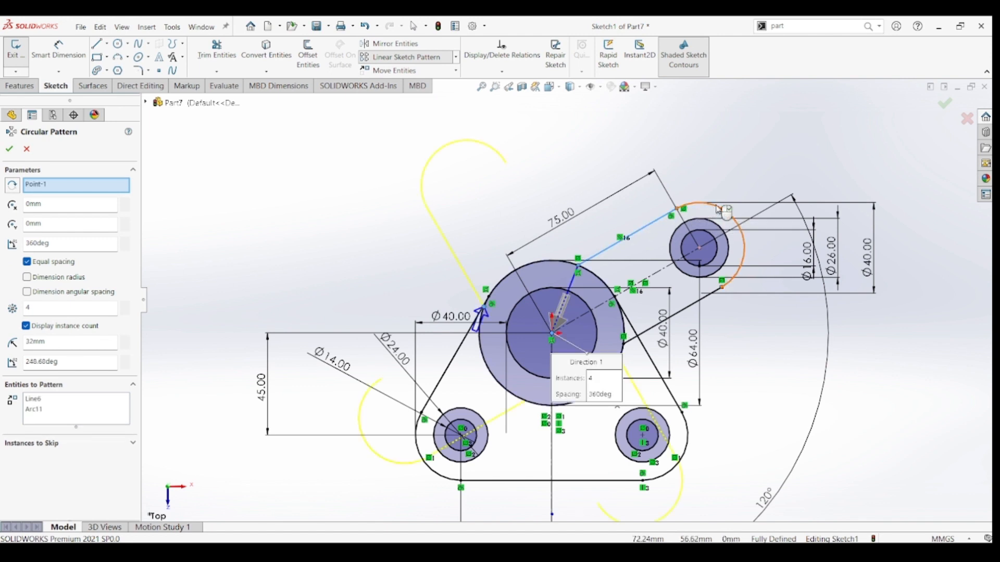
{"action": "left_click", "coordinate": [706, 302]}
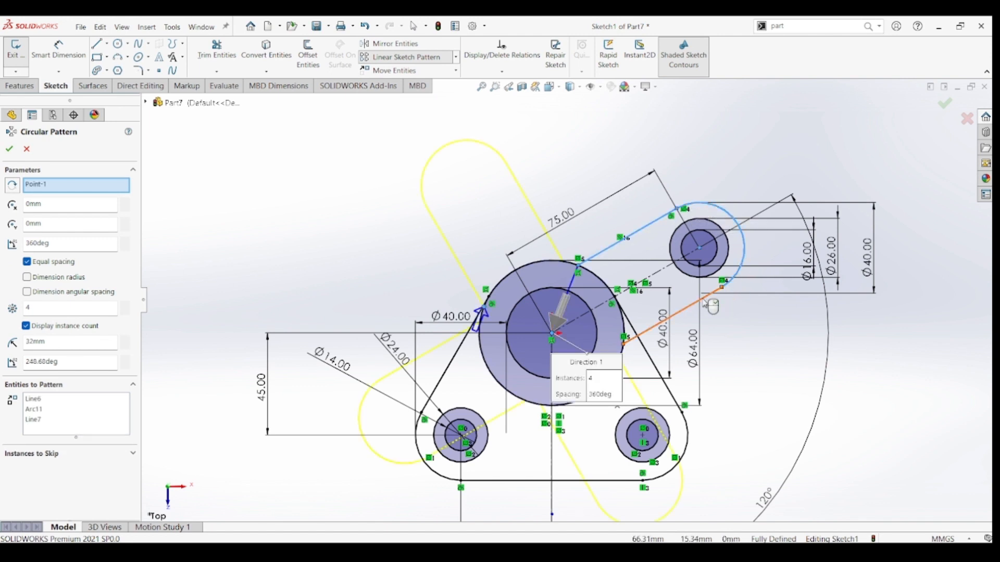
{"action": "left_click", "coordinate": [693, 235]}
{"action": "left_click", "coordinate": [694, 223]}
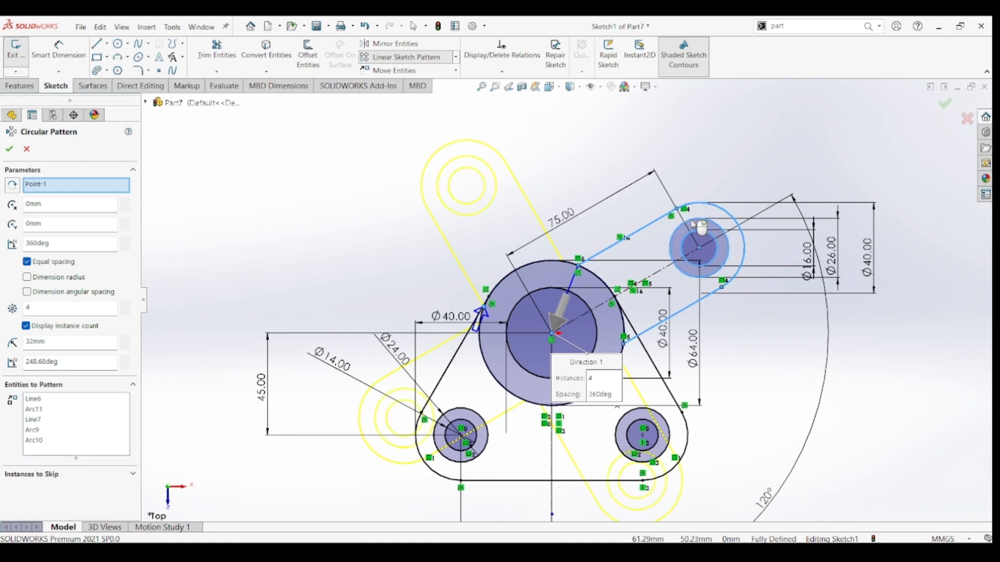
{"action": "left_click", "coordinate": [658, 279]}
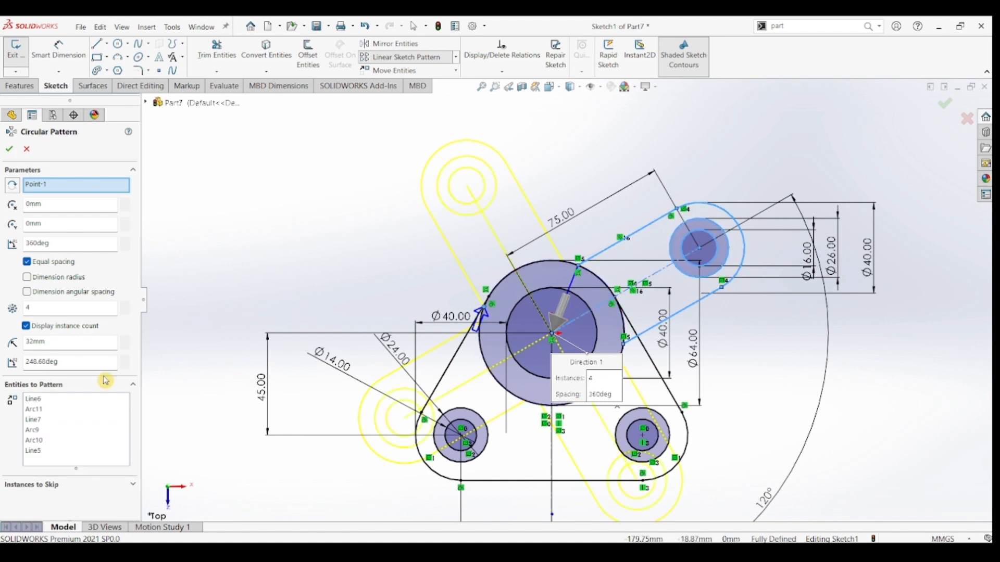
{"action": "double_click", "coordinate": [28, 308]}
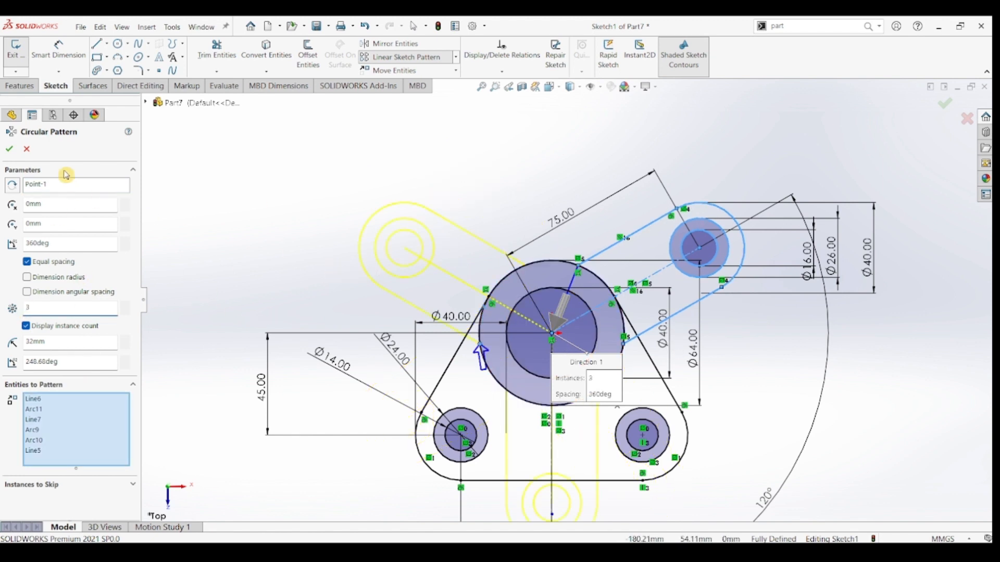
{"action": "left_click", "coordinate": [11, 153]}
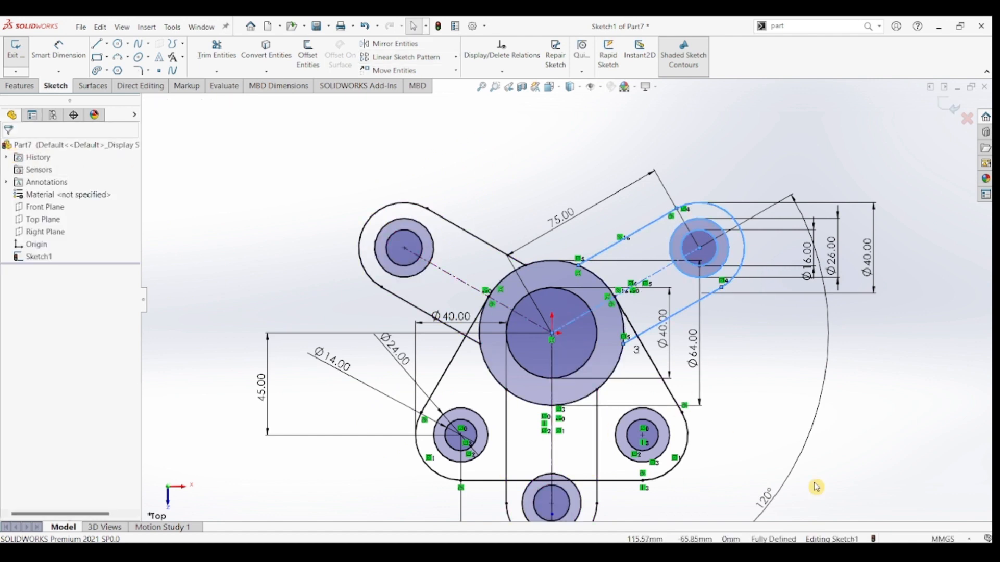
{"action": "scroll", "coordinate": [777, 428], "scroll_direction": "up", "scroll_amount": 2}
{"action": "left_click", "coordinate": [814, 388]}
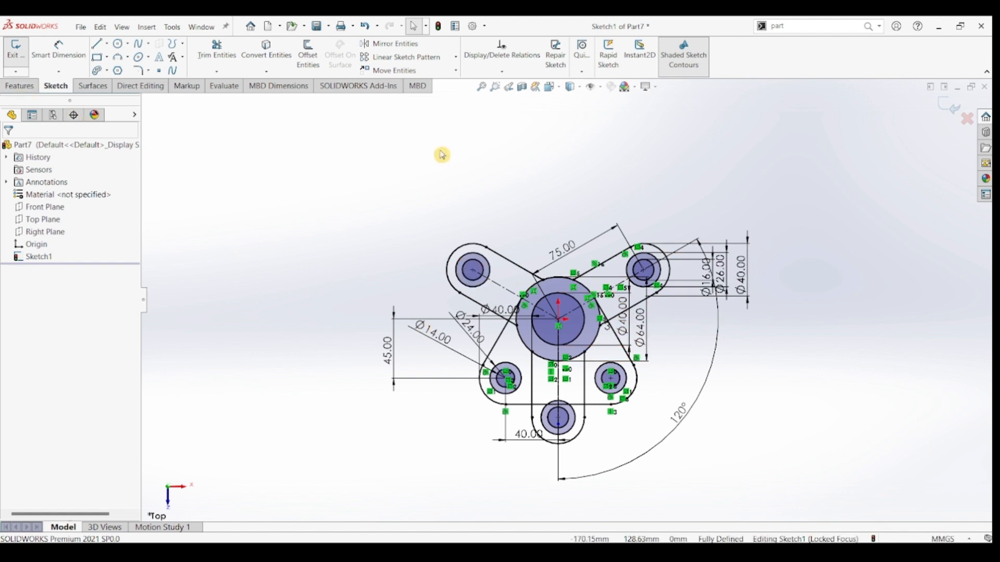
Start a reversed Boss-Extrude of the base, selecting all regions between its outline and the 24 mm circles, plus the 40–64 mm hub ring.
{"action": "left_click", "coordinate": [19, 86]}
{"action": "left_click", "coordinate": [19, 68]}
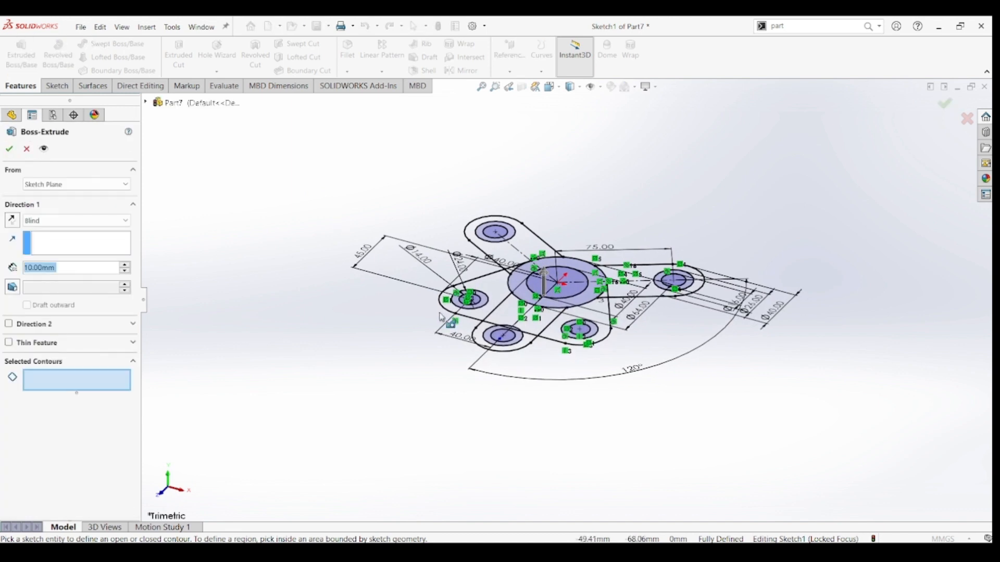
{"action": "left_click", "coordinate": [50, 240]}
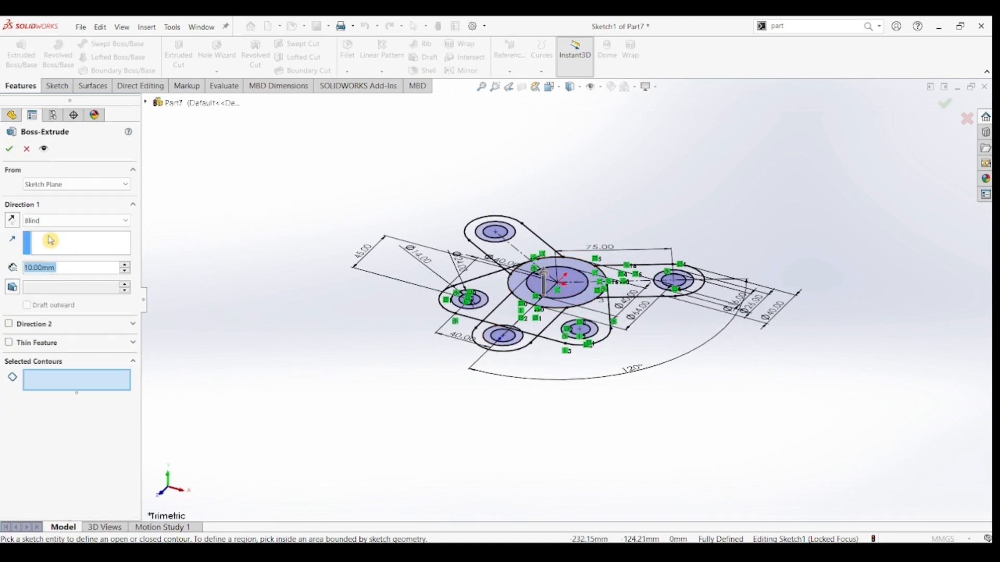
{"action": "left_click", "coordinate": [11, 220]}
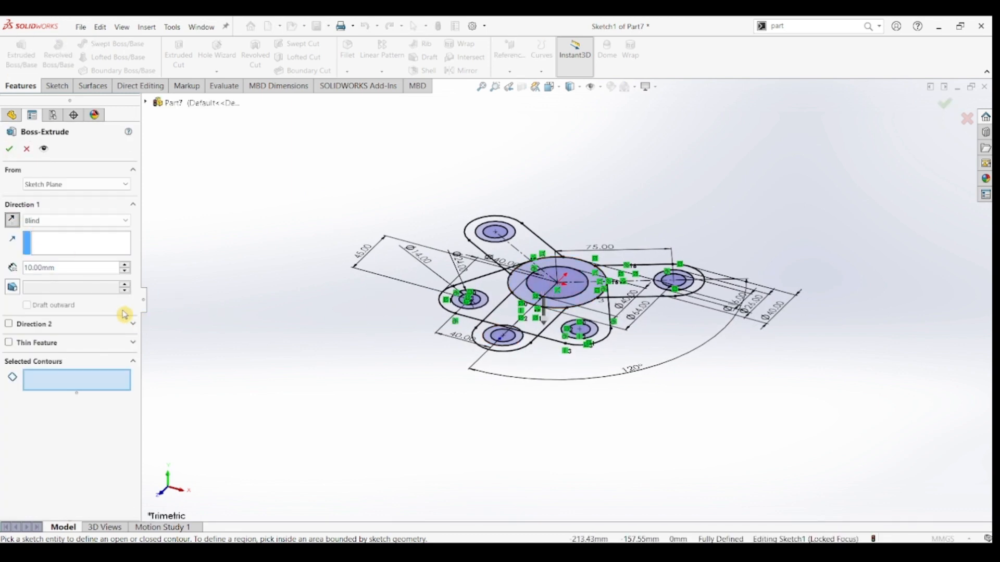
{"action": "left_click", "coordinate": [497, 287]}
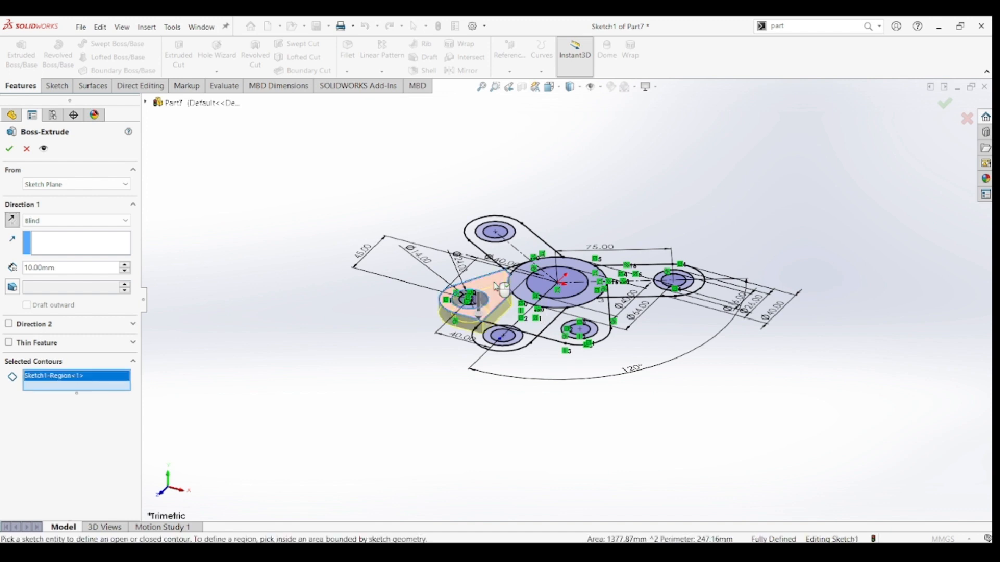
{"action": "scroll", "coordinate": [504, 282], "scroll_direction": "down", "scroll_amount": 4}
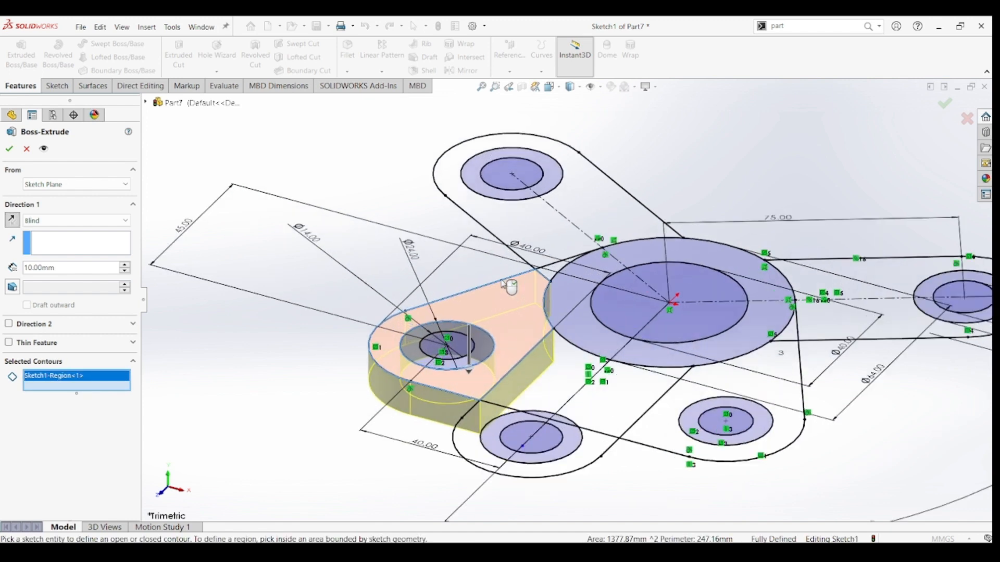
{"action": "left_click", "coordinate": [550, 282]}
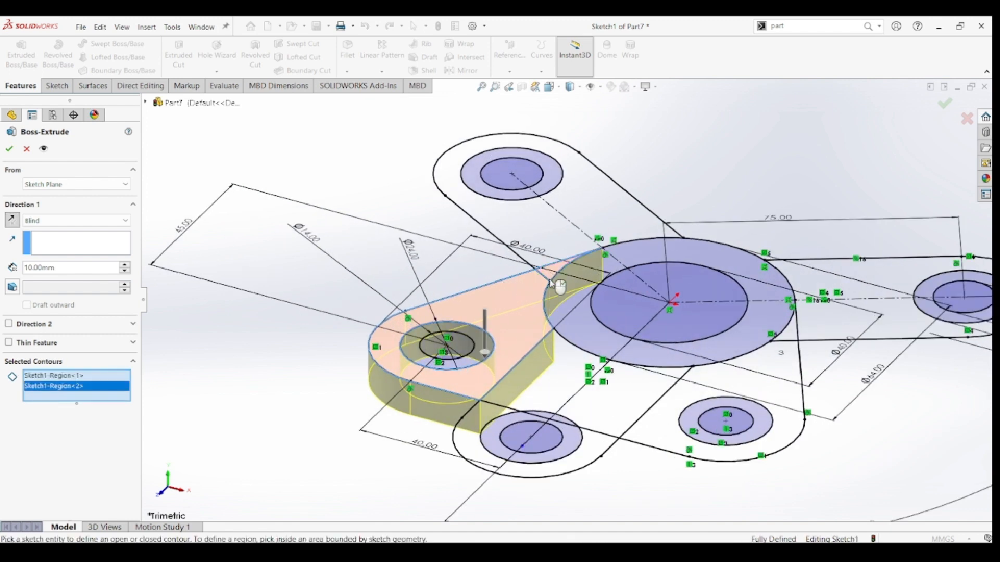
{"action": "left_click", "coordinate": [546, 371]}
{"action": "left_click", "coordinate": [546, 418]}
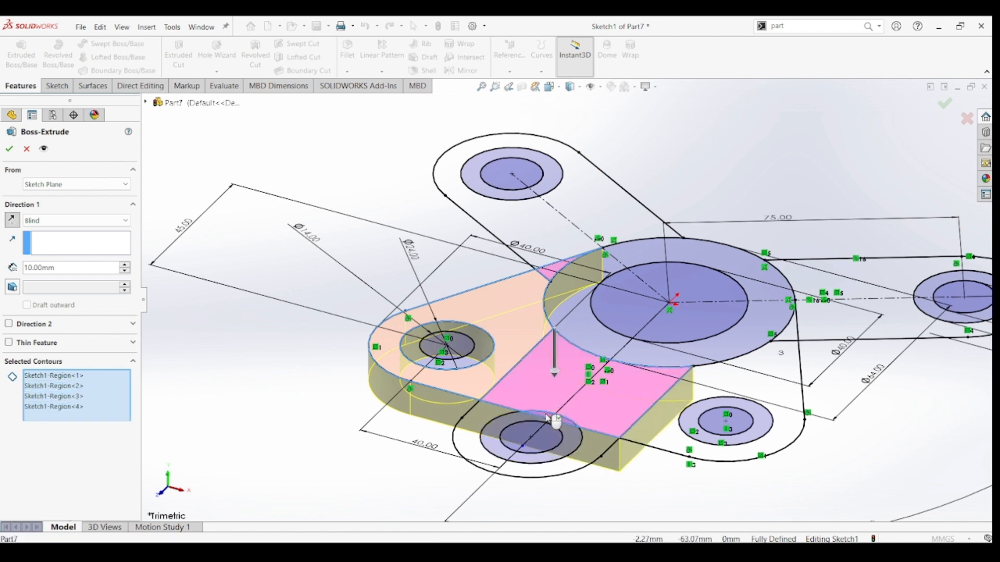
{"action": "left_click", "coordinate": [742, 377]}
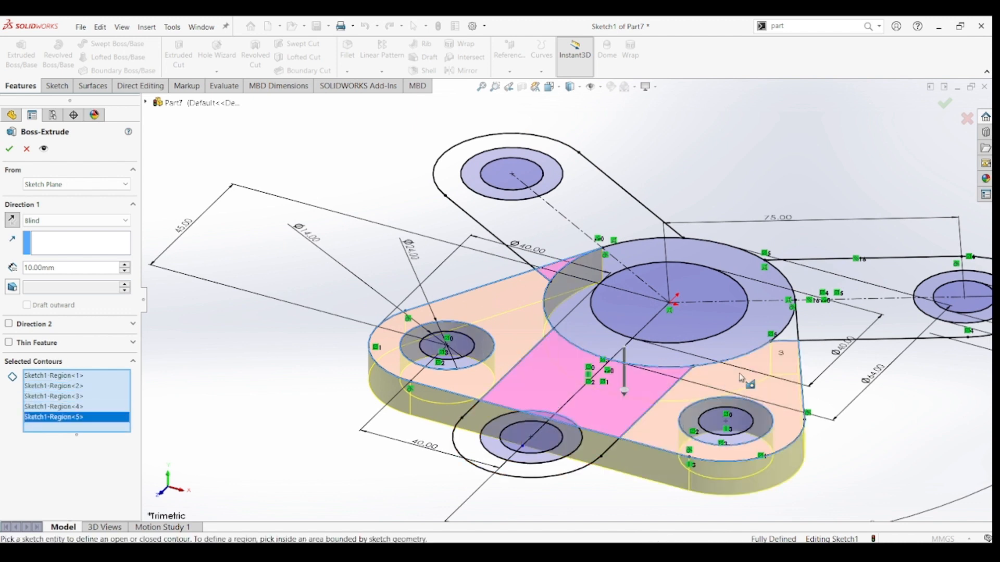
{"action": "left_click", "coordinate": [792, 336]}
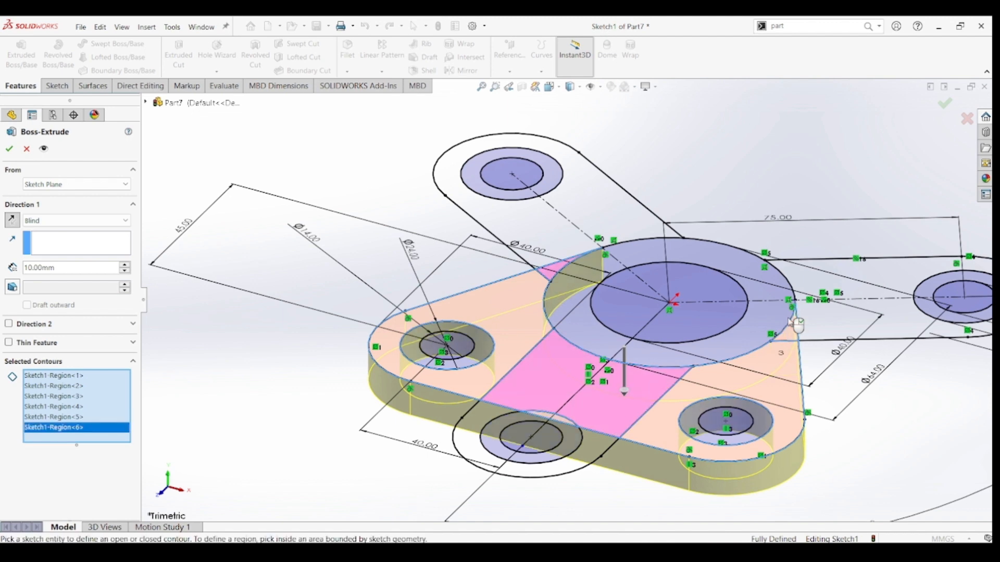
{"action": "left_click", "coordinate": [776, 286]}
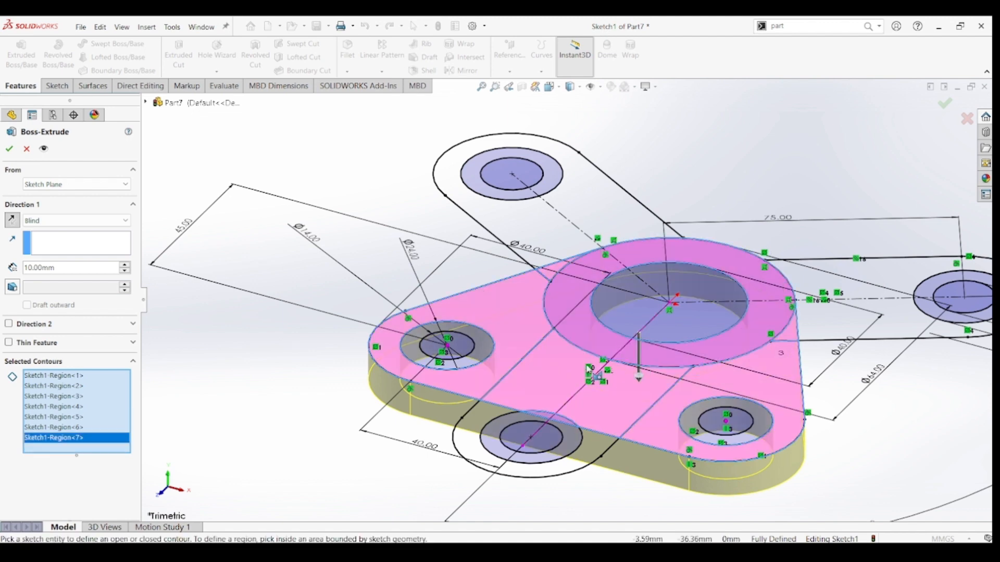
Set the base extrusion's blind depth to 25 mm and create it.
{"action": "scroll", "coordinate": [573, 299], "scroll_direction": "up", "scroll_amount": 3}
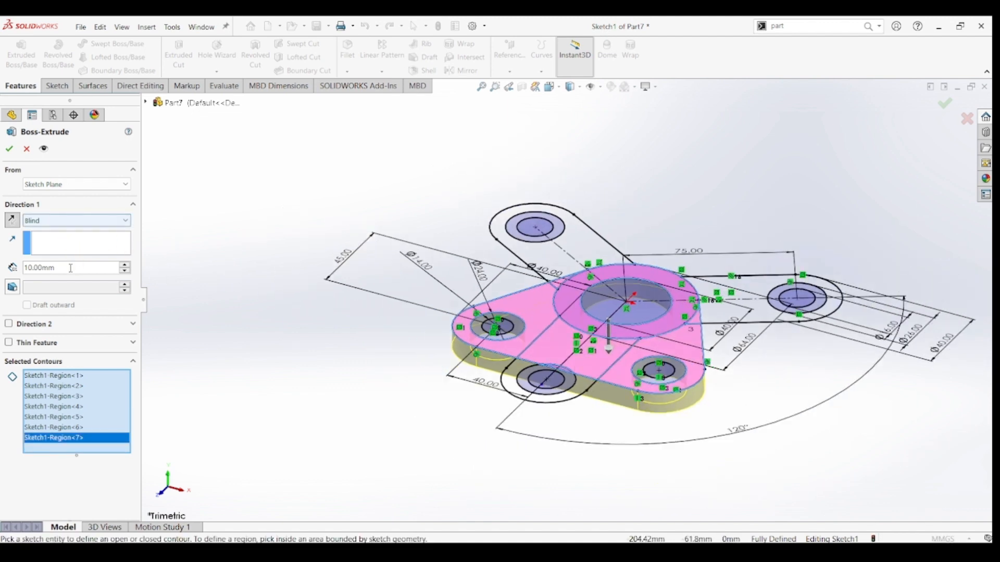
{"action": "left_click_drag", "start_coordinate": [57, 268], "coordinate": [2, 268]}
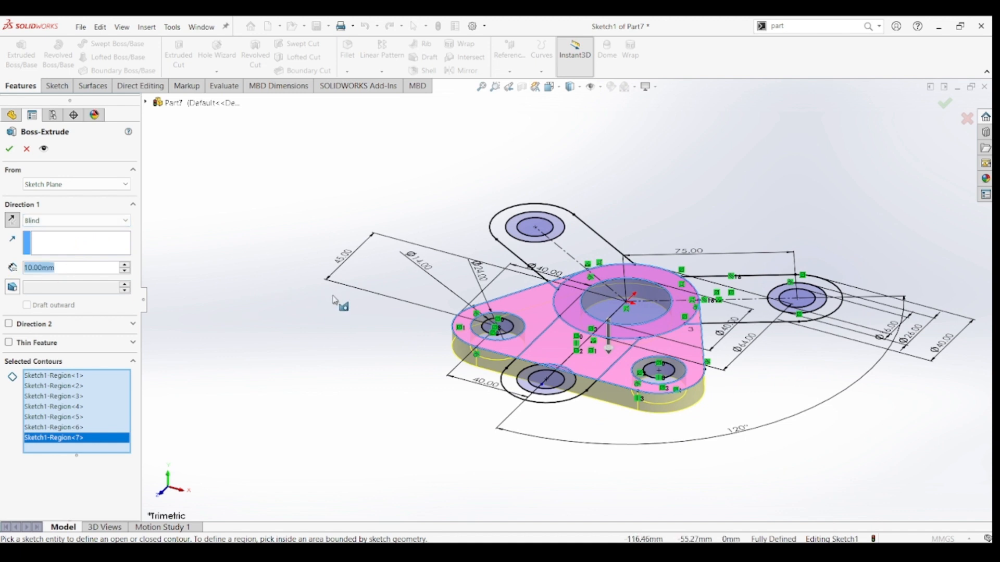
{"action": "type", "text": "25"}
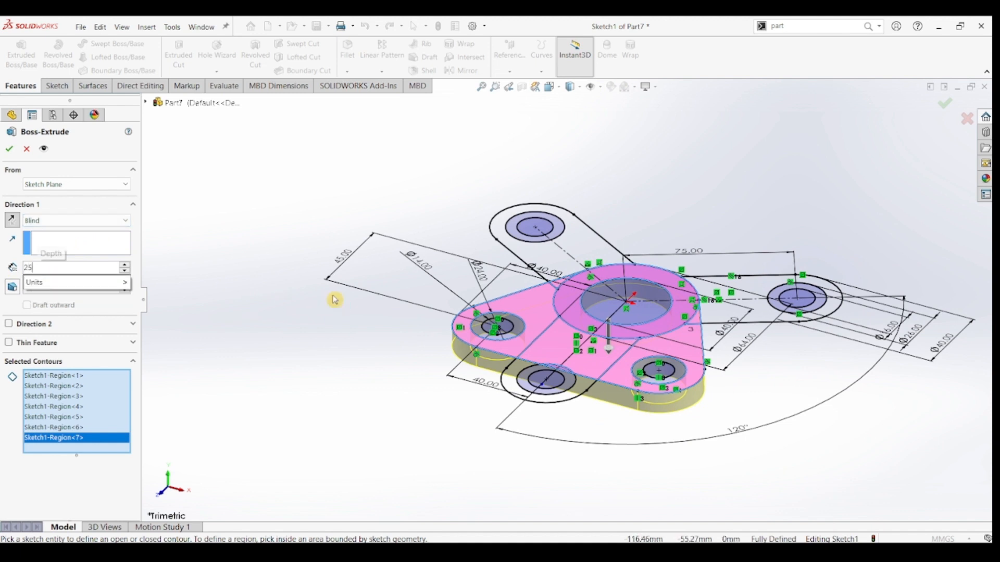
{"action": "key", "text": "Return"}
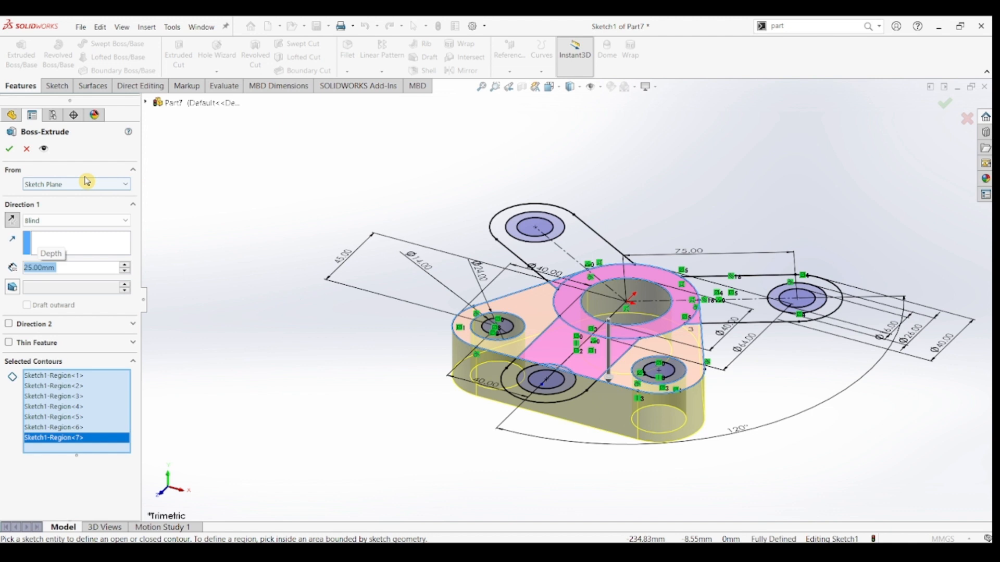
{"action": "left_click", "coordinate": [9, 149]}
{"action": "left_click", "coordinate": [322, 382]}
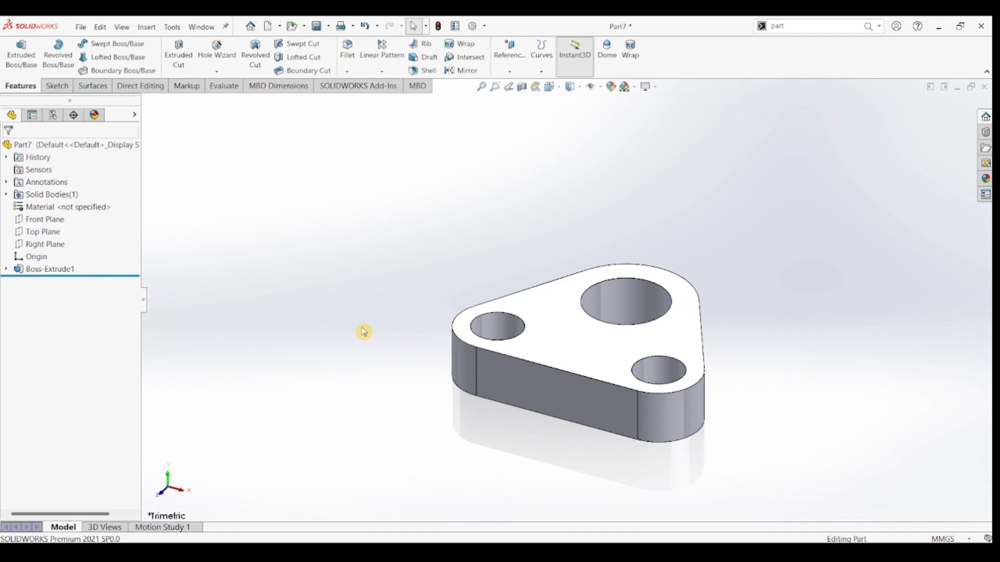
Edit the base extrusion to include the rings between the 14 mm and 24 mm circles at both lower corners.
{"action": "middle_click_drag", "start_coordinate": [425, 346], "coordinate": [441, 361]}
{"action": "left_click", "coordinate": [56, 271]}
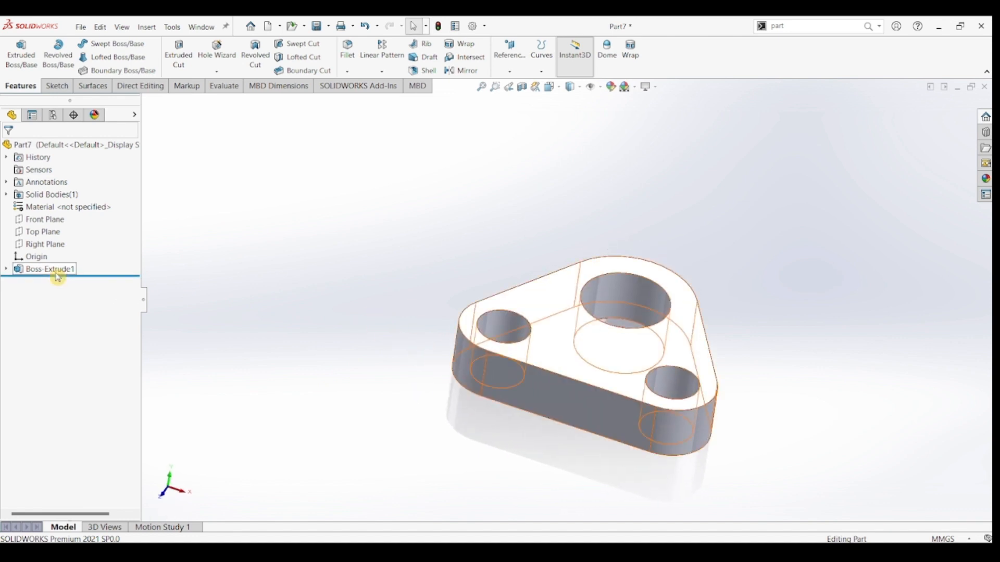
{"action": "left_click", "coordinate": [64, 239]}
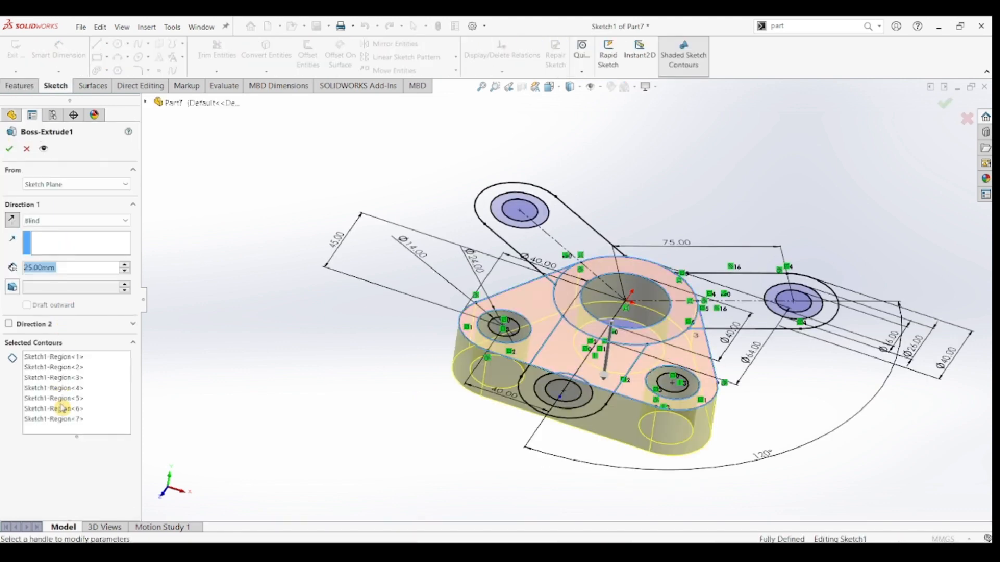
{"action": "left_click", "coordinate": [95, 423]}
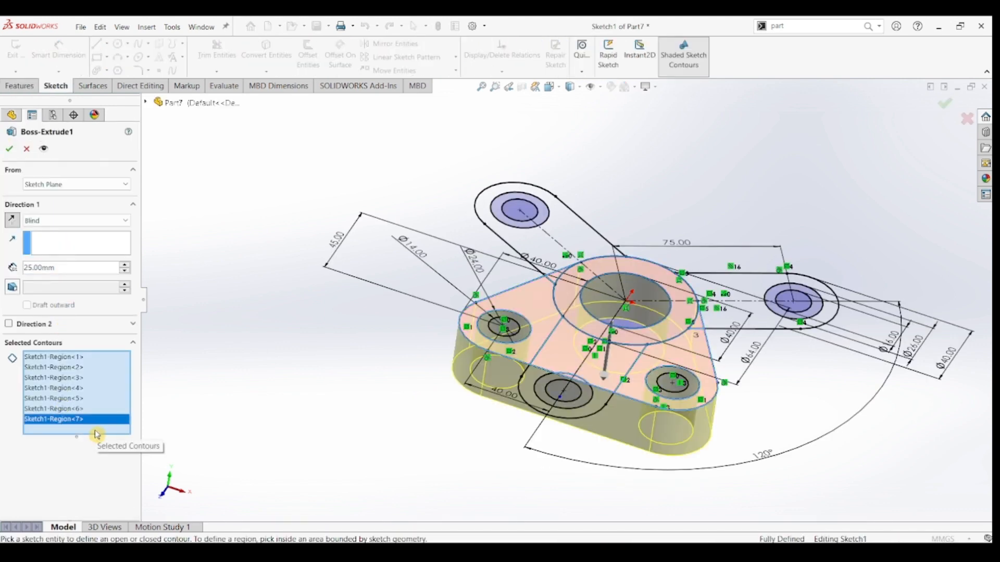
{"action": "left_click", "coordinate": [494, 336]}
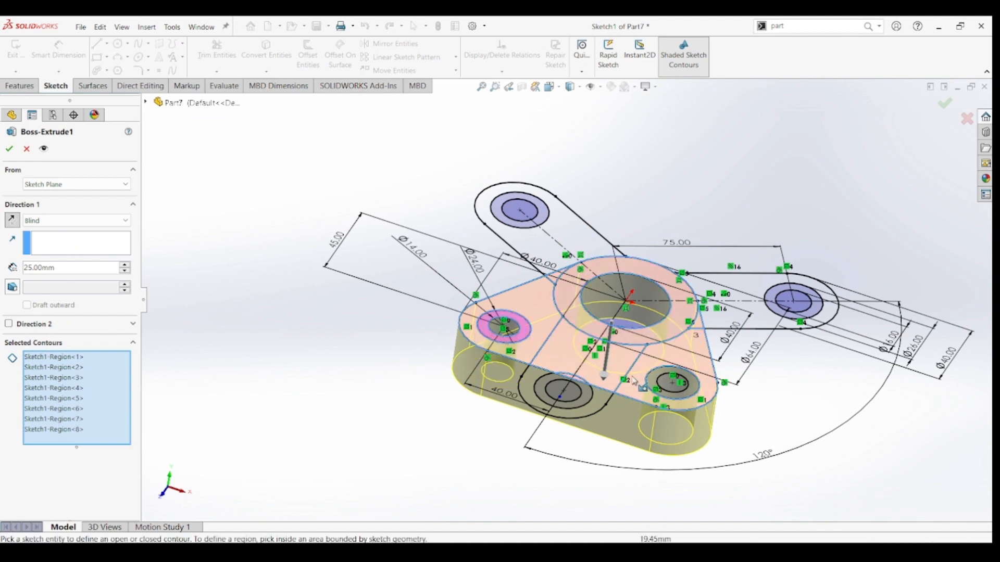
{"action": "left_click", "coordinate": [673, 400]}
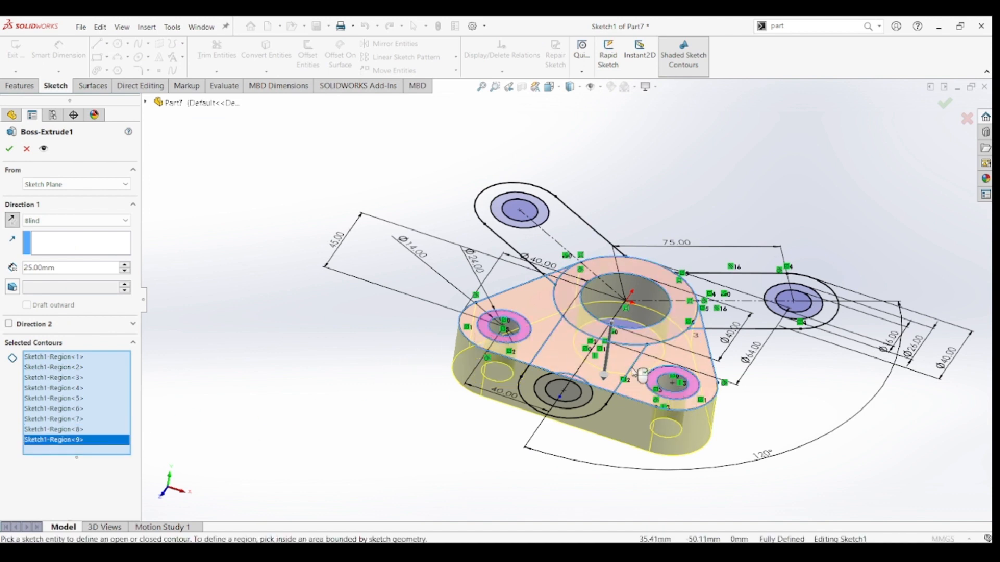
{"action": "left_click", "coordinate": [11, 150]}
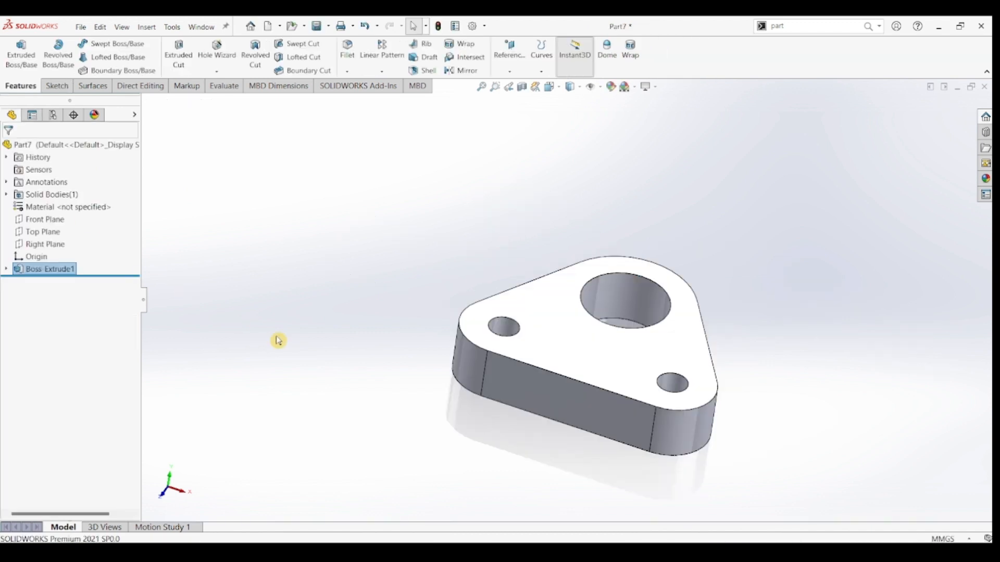
Extrude the hub ring between the 40 mm and 64 mm circles of the base sketch upward to a blind depth of 35 mm.
{"action": "left_click", "coordinate": [6, 269]}
{"action": "left_click", "coordinate": [48, 281]}
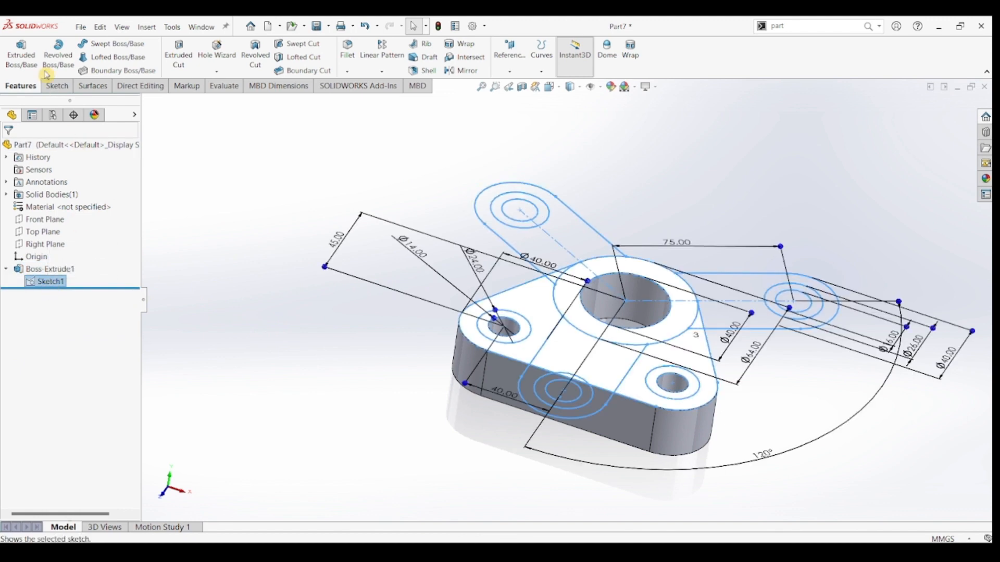
{"action": "left_click", "coordinate": [22, 55]}
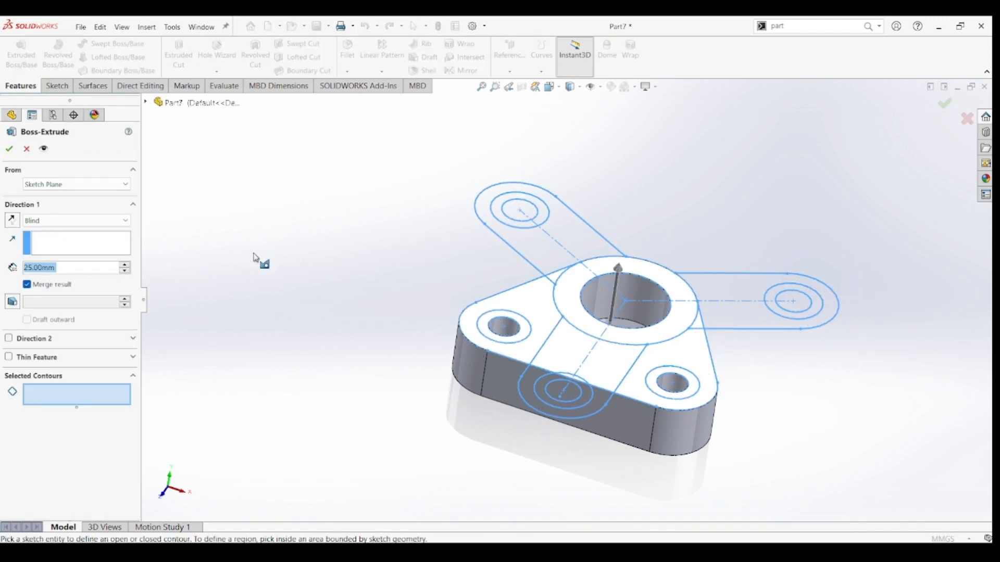
{"action": "left_click", "coordinate": [566, 294]}
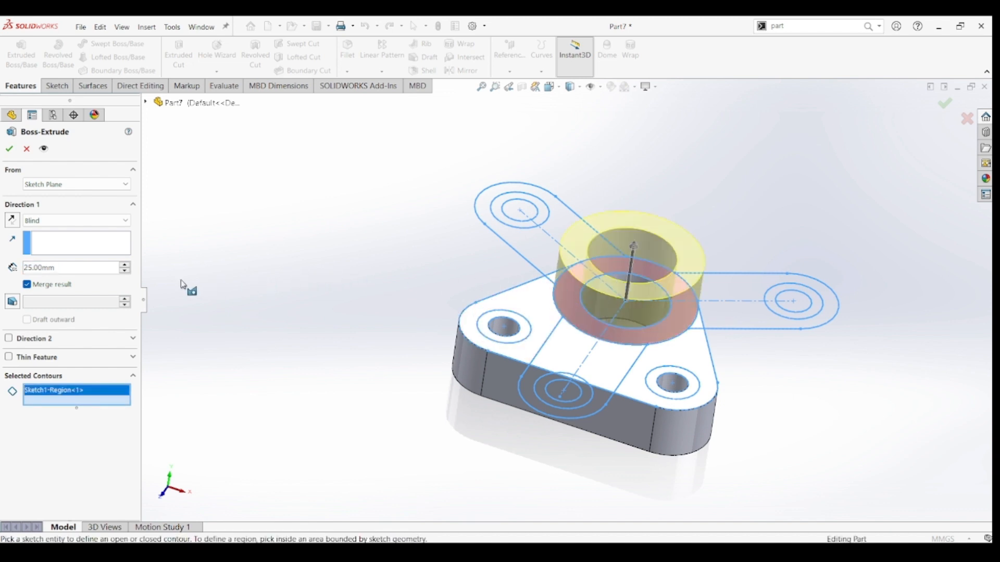
{"action": "left_click_drag", "start_coordinate": [54, 267], "coordinate": [19, 266]}
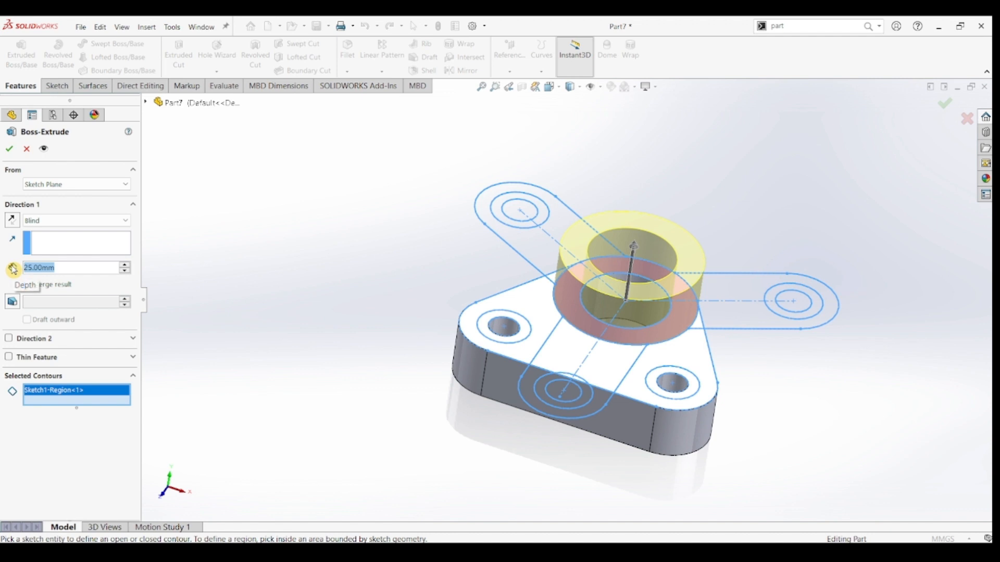
{"action": "type", "text": "35"}
{"action": "key", "text": "Return"}
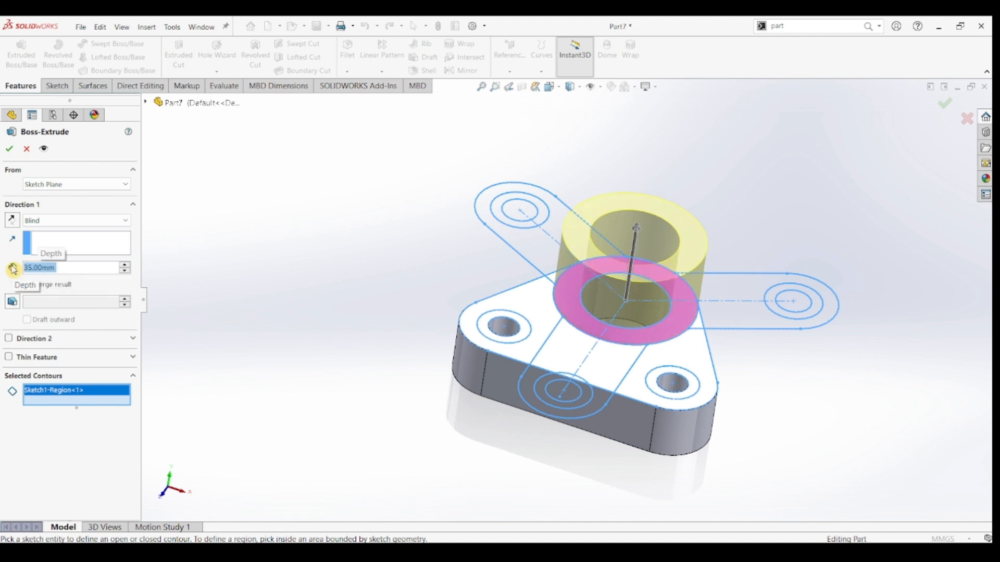
{"action": "left_click", "coordinate": [9, 149]}
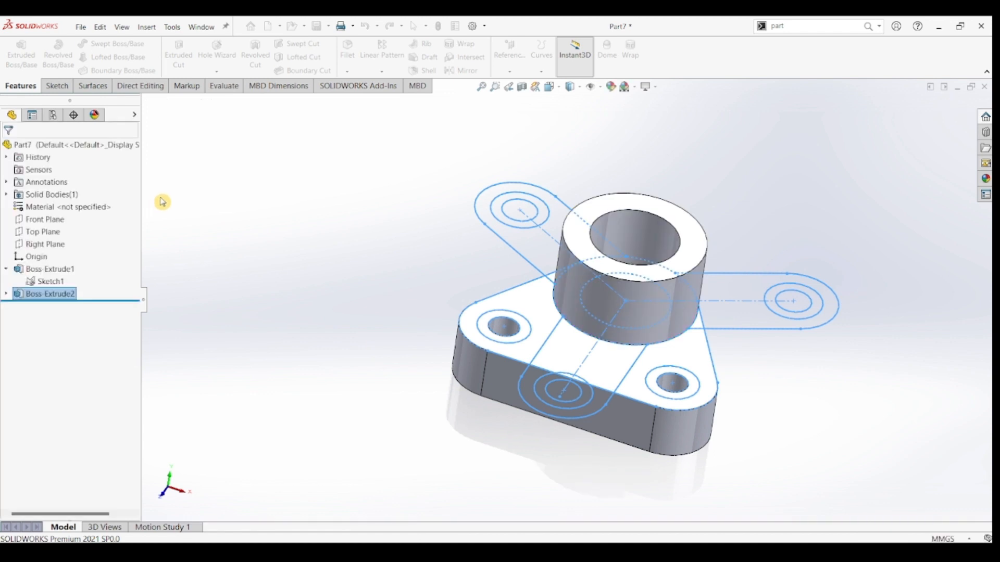
{"action": "left_click", "coordinate": [243, 232]}
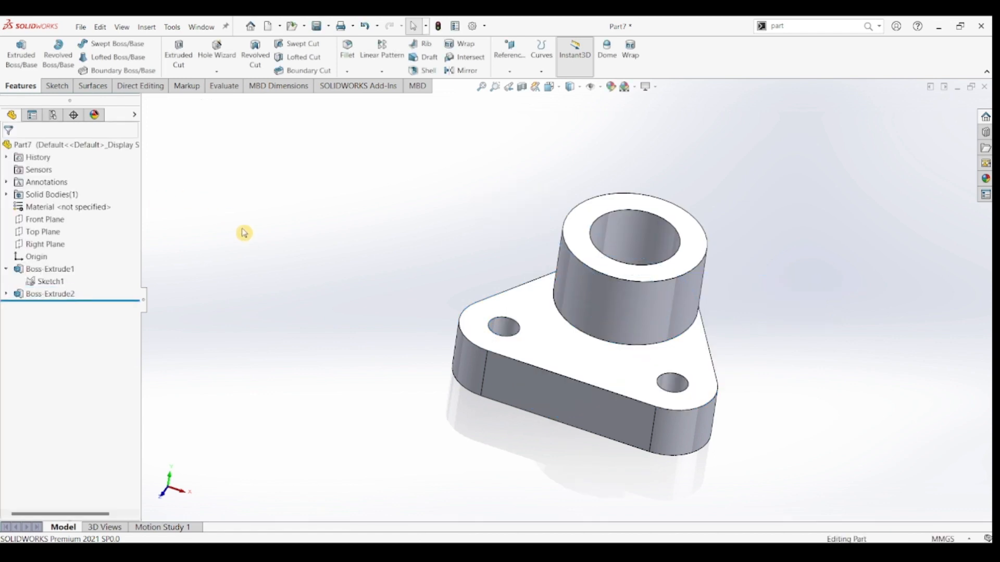
Start a Boss-Extrude from the base sketch, selecting all regions of the three arms between the hub and their end arcs, excluding the 26 mm circles.
{"action": "left_click", "coordinate": [45, 282]}
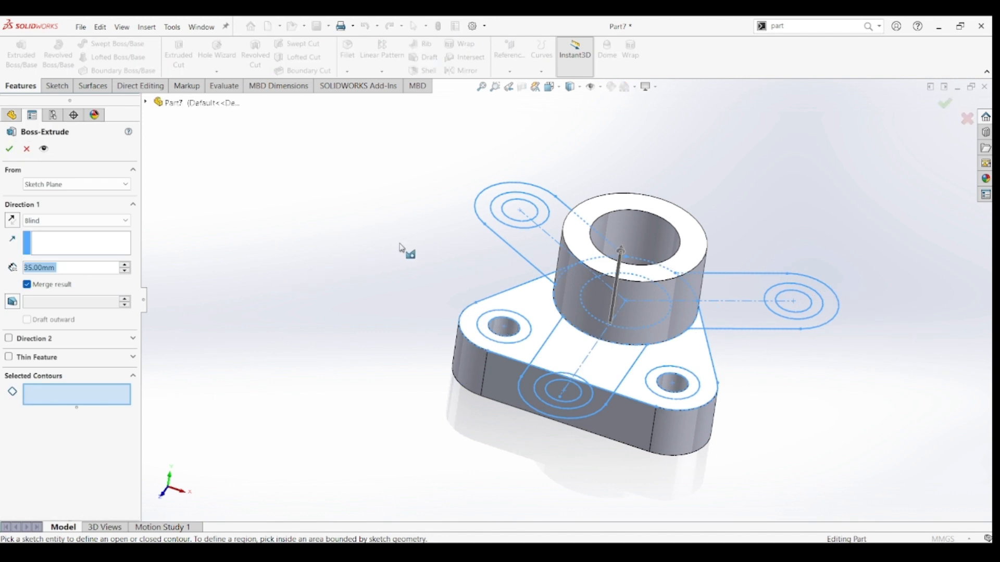
{"action": "left_click", "coordinate": [541, 256]}
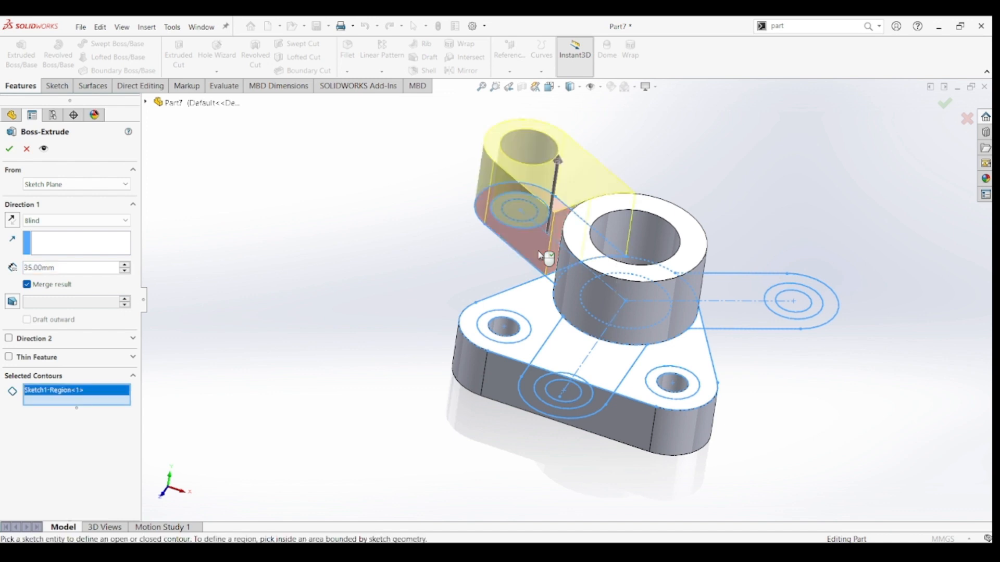
{"action": "left_click", "coordinate": [554, 281]}
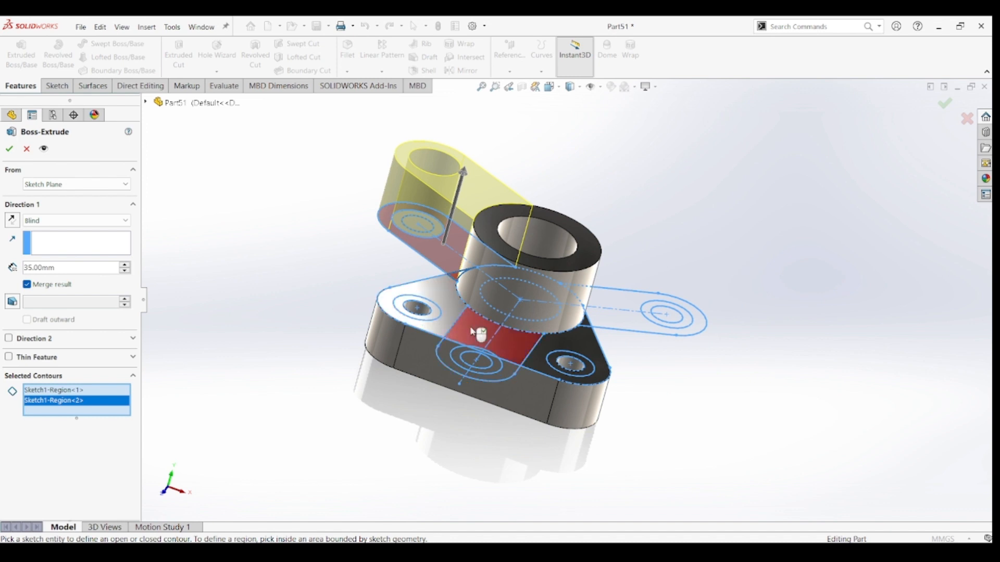
{"action": "left_click", "coordinate": [476, 336]}
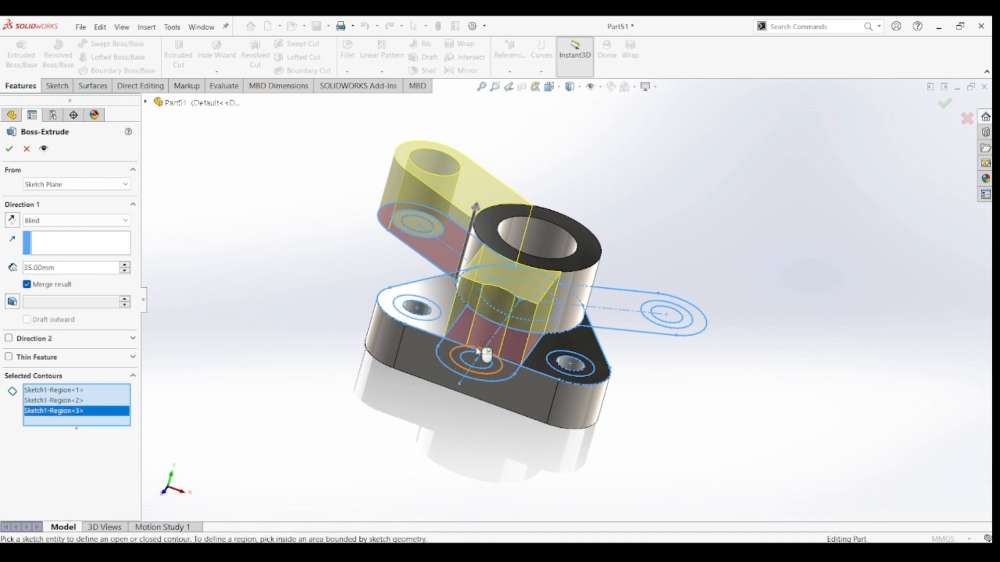
{"action": "scroll", "coordinate": [478, 353], "scroll_direction": "down", "scroll_amount": 5}
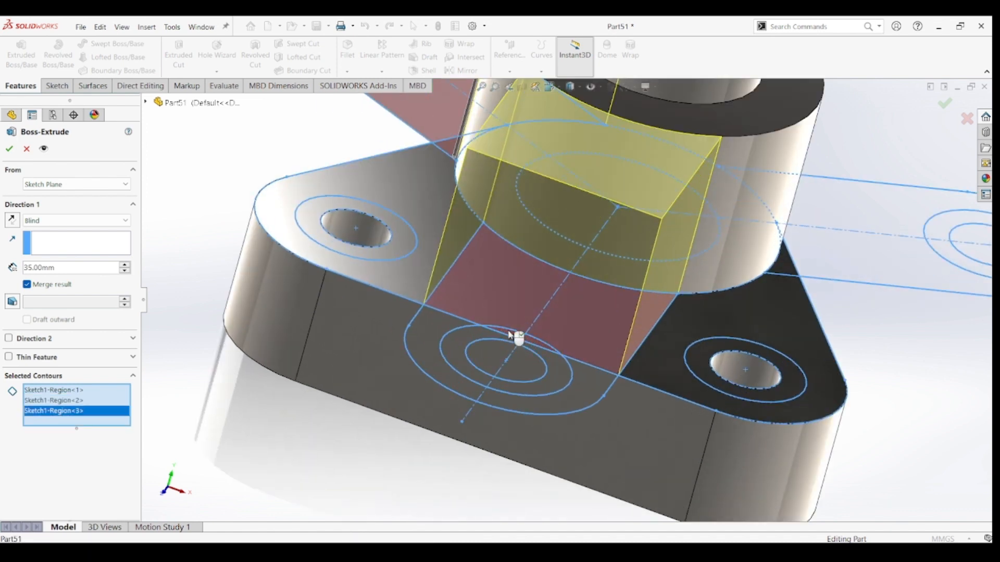
{"action": "left_click", "coordinate": [435, 336]}
{"action": "left_click", "coordinate": [434, 335]}
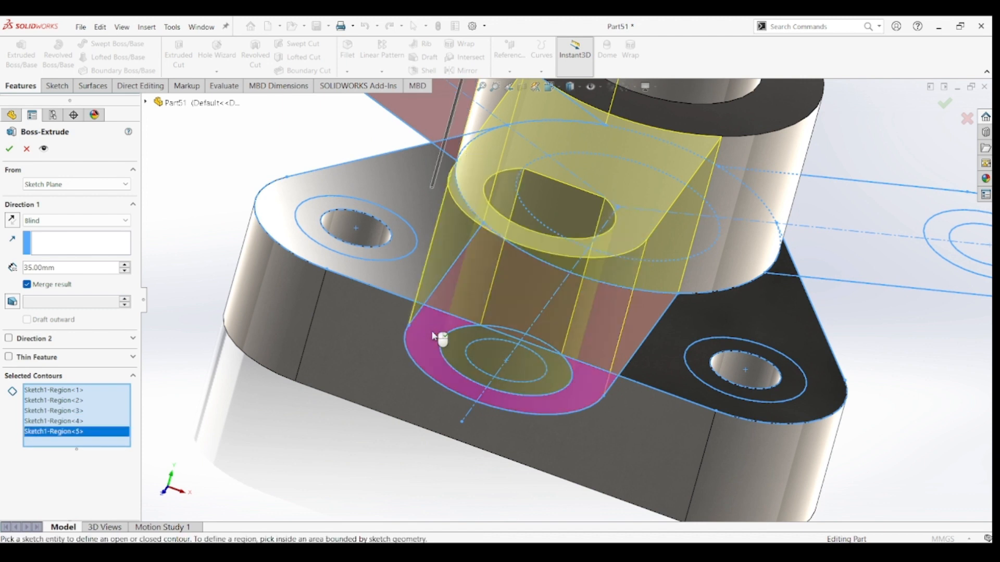
{"action": "left_click", "coordinate": [507, 332]}
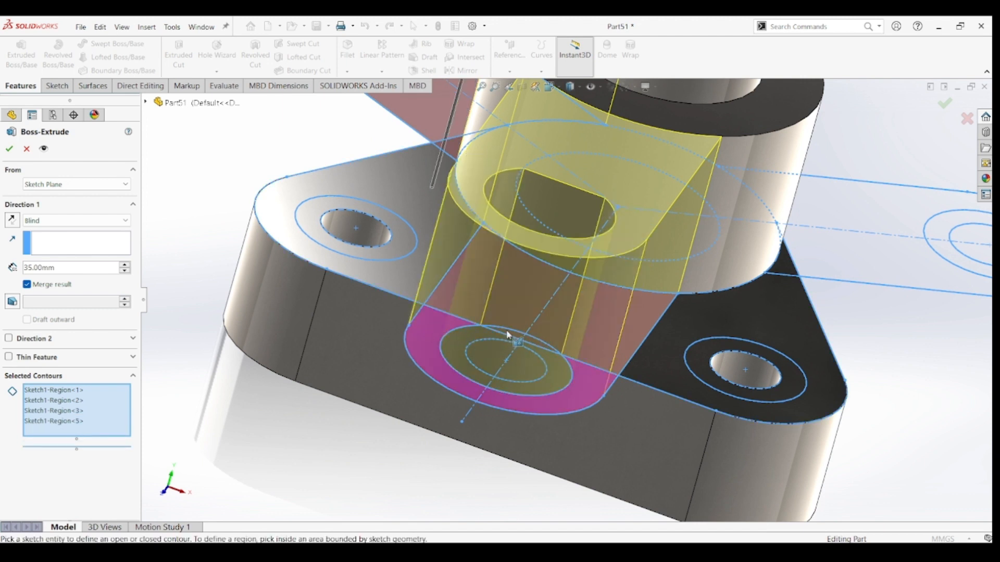
{"action": "scroll", "coordinate": [645, 365], "scroll_direction": "up", "scroll_amount": 5}
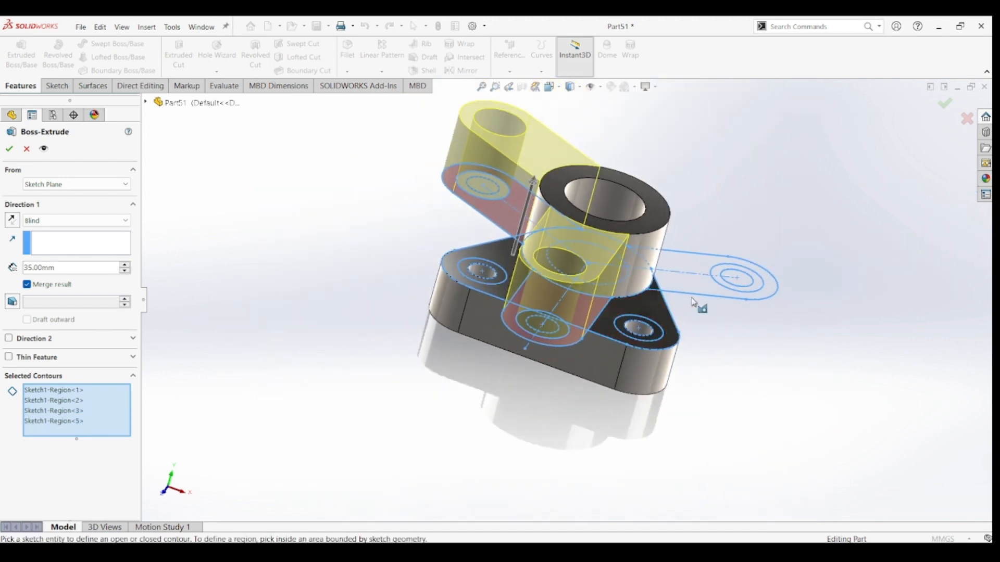
{"action": "left_click", "coordinate": [695, 281]}
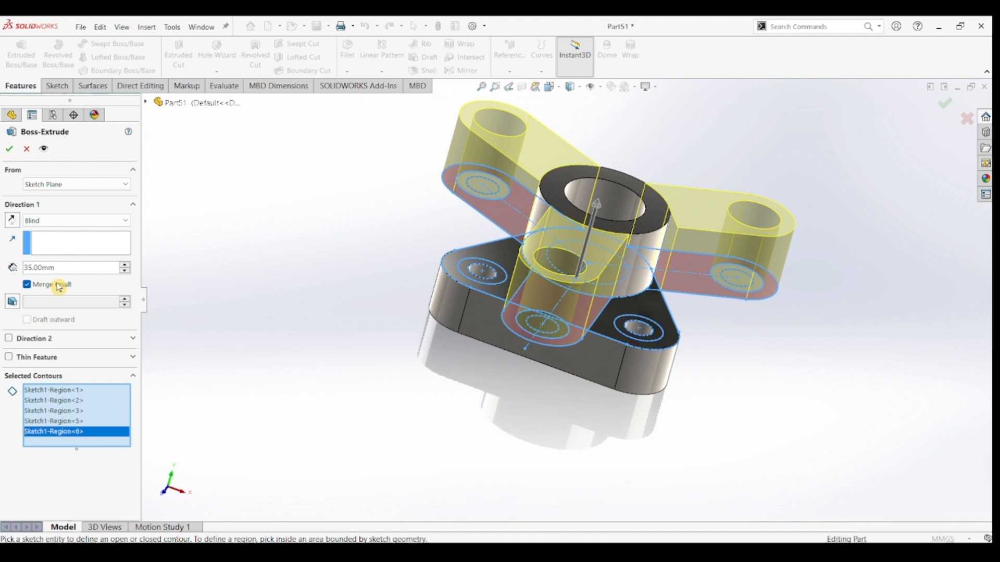
Set the arms' blind depth to 20 mm, start the extrusion from an 11 mm offset, and create it.
{"action": "left_click_drag", "start_coordinate": [65, 270], "coordinate": [2, 273]}
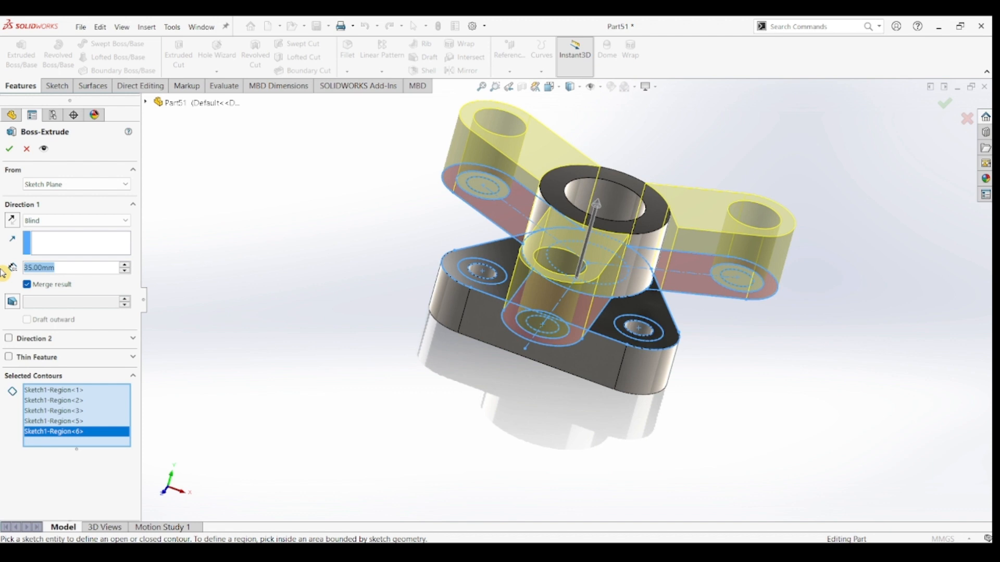
{"action": "type", "text": "20"}
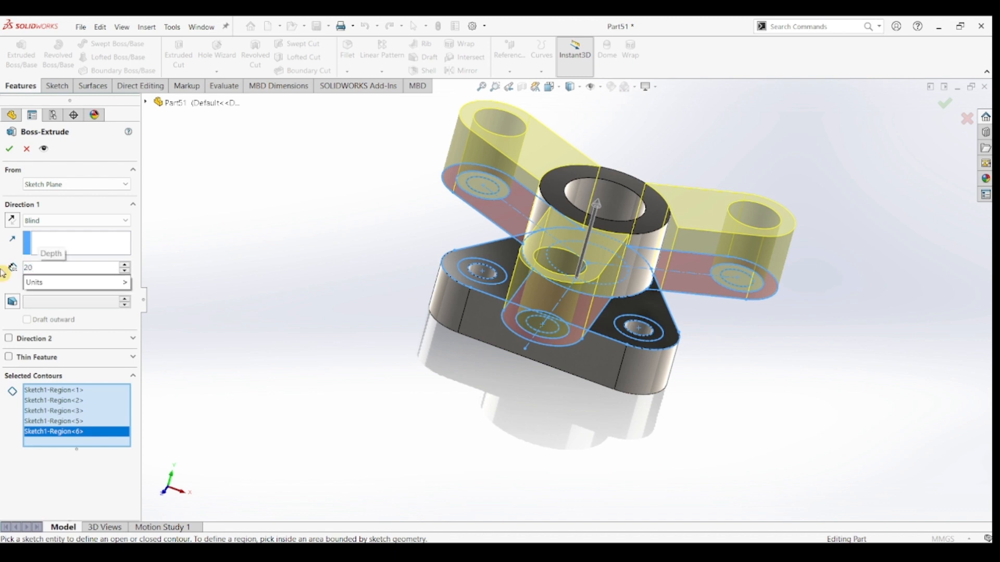
{"action": "key", "text": "Return"}
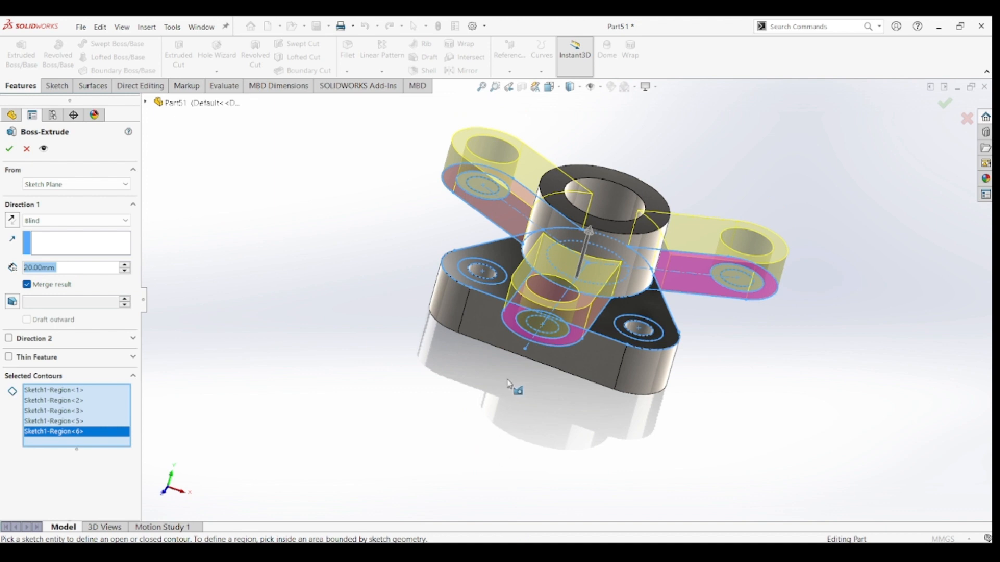
{"action": "middle_click_drag", "start_coordinate": [516, 388], "coordinate": [536, 350]}
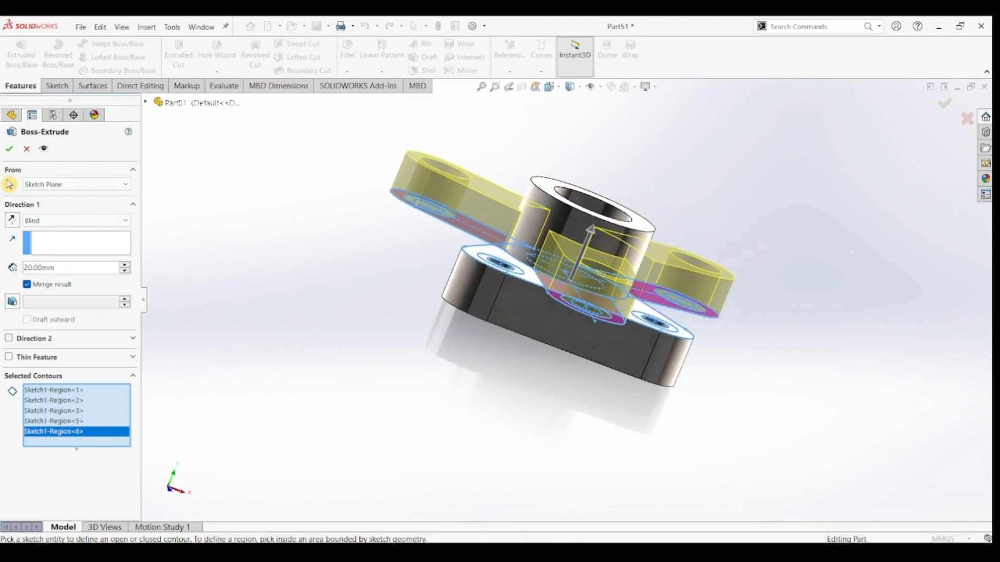
{"action": "left_click", "coordinate": [58, 185]}
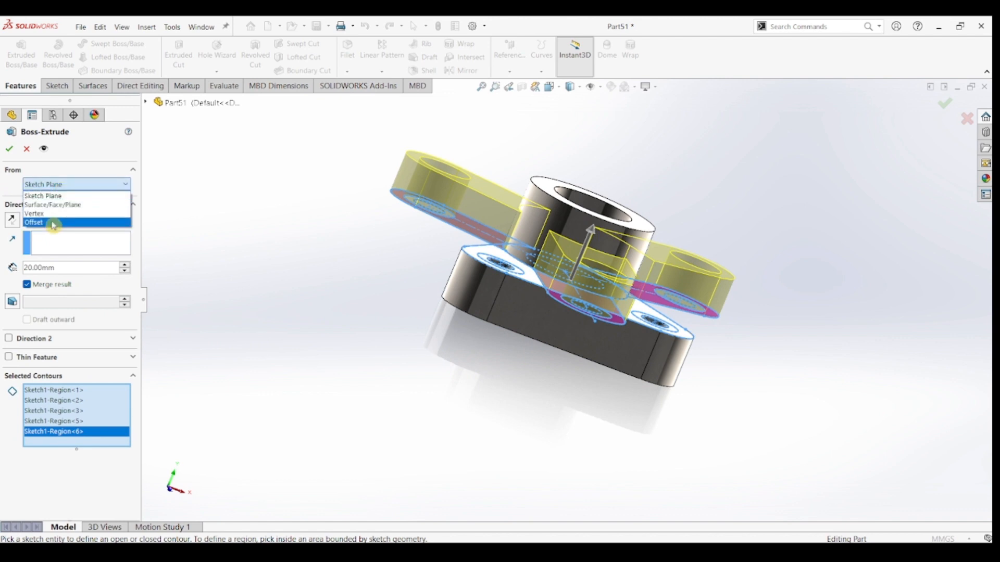
{"action": "left_click", "coordinate": [55, 222]}
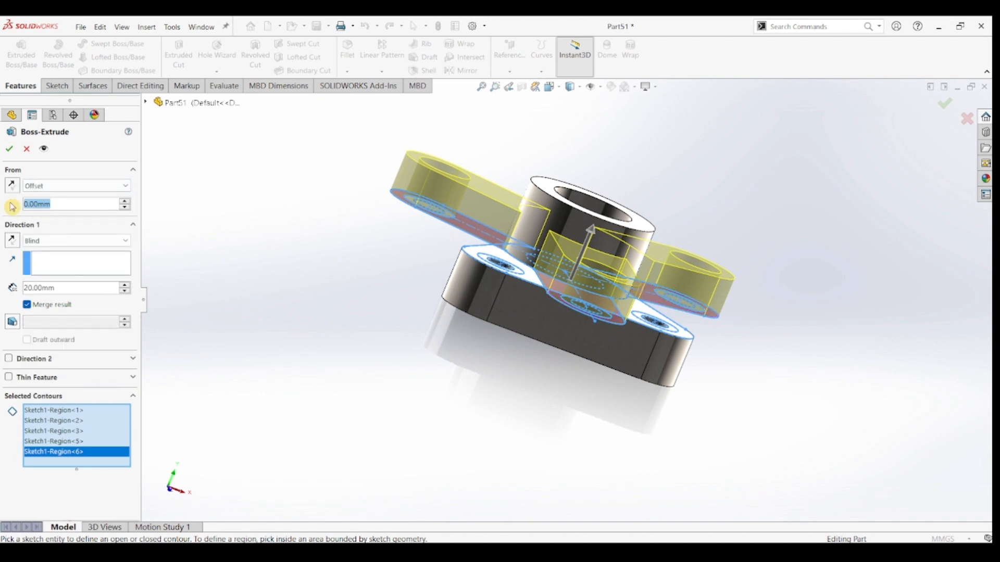
{"action": "type", "text": "11"}
{"action": "key", "text": "Return"}
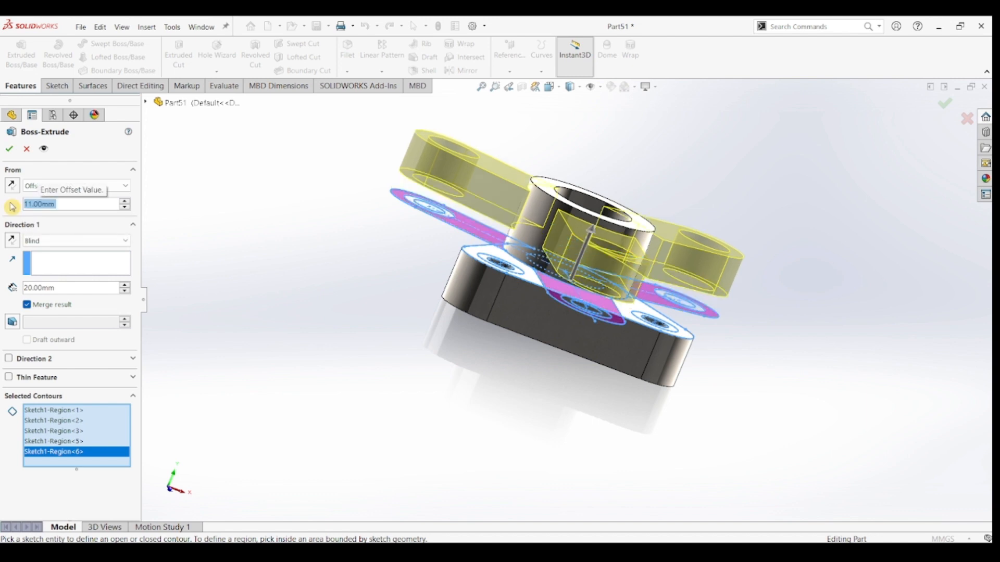
{"action": "left_click", "coordinate": [8, 149]}
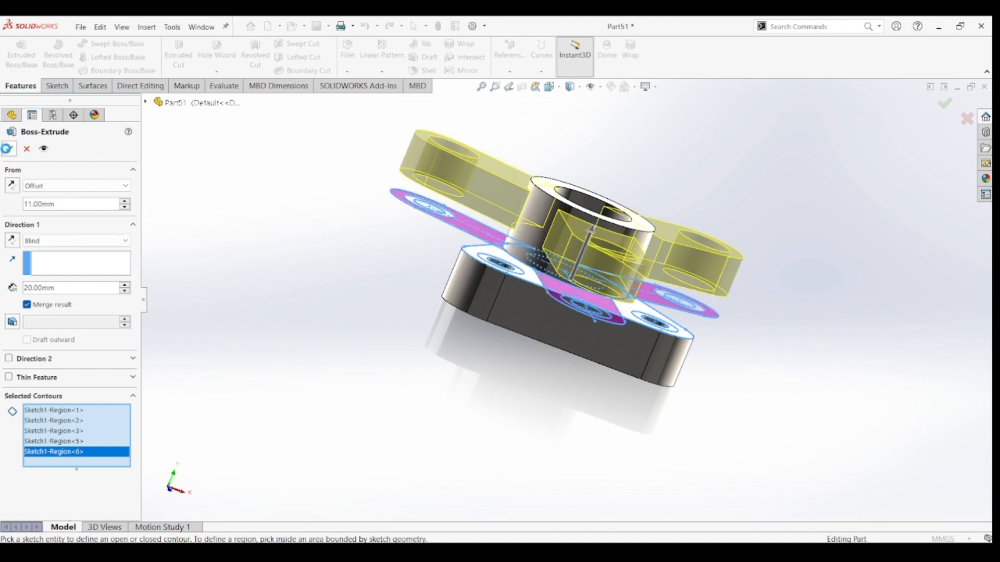
Start a Boss-Extrude from the base sketch, selecting both parts of the ring inside the 26 mm circle at the front-left arm's end.
{"action": "middle_click_drag", "start_coordinate": [779, 352], "coordinate": [746, 363]}
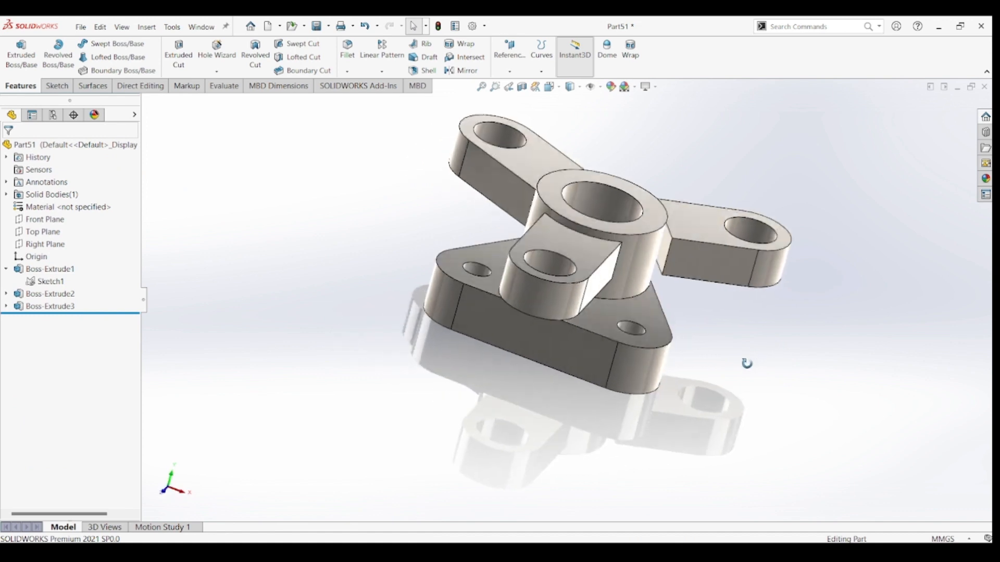
{"action": "key", "text": "ctrl+7"}
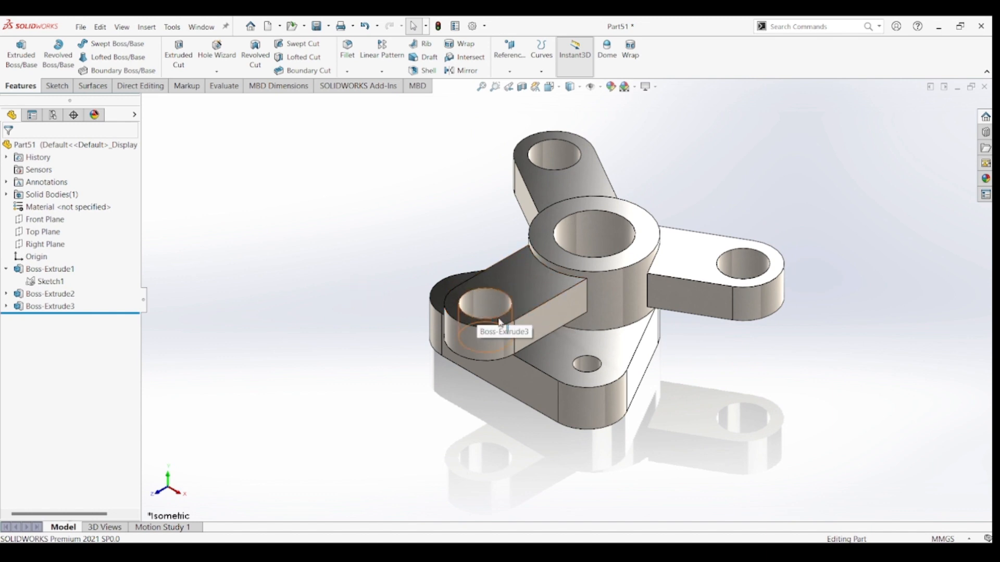
{"action": "left_click", "coordinate": [51, 281]}
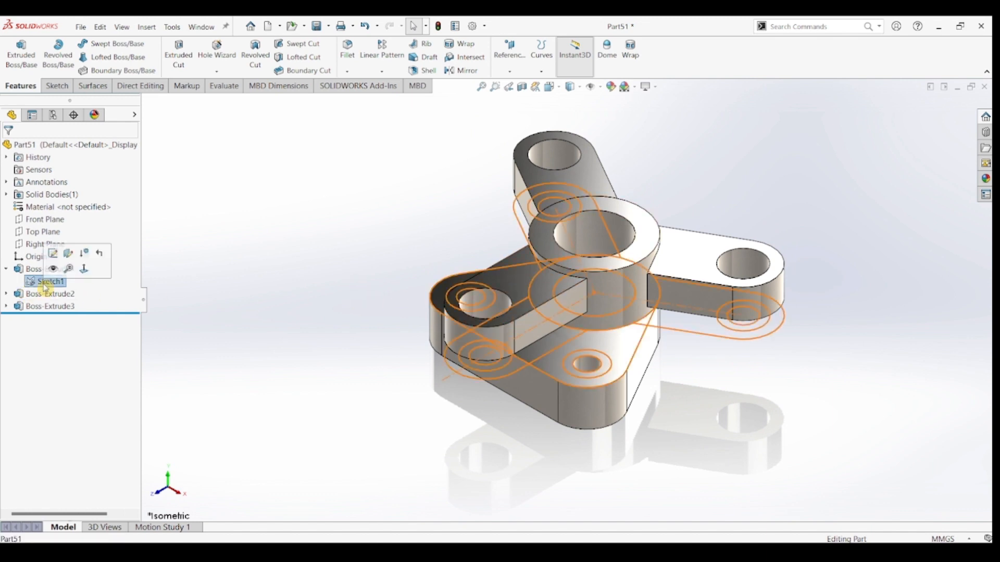
{"action": "left_click", "coordinate": [15, 61]}
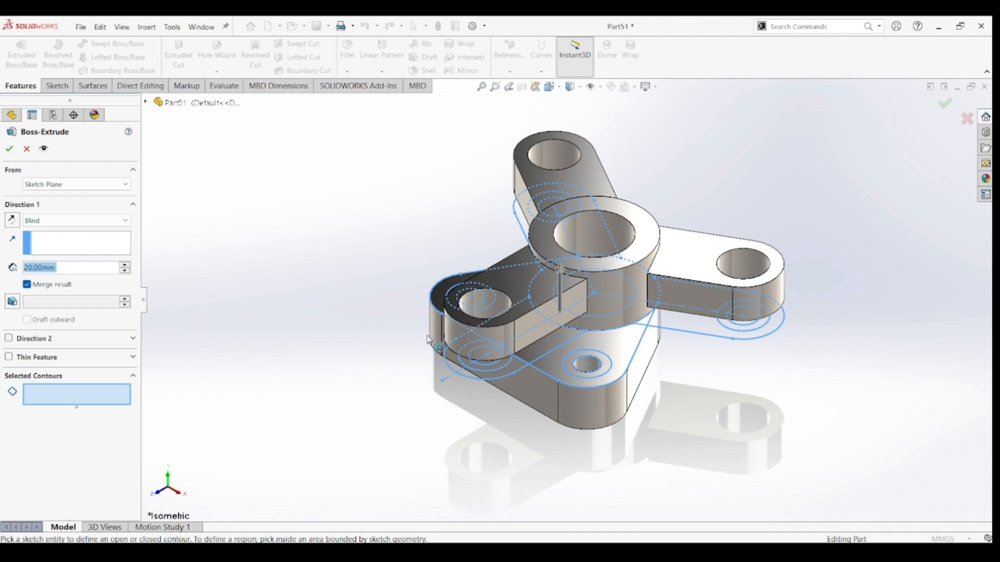
{"action": "middle_click_drag", "start_coordinate": [415, 344], "coordinate": [415, 424]}
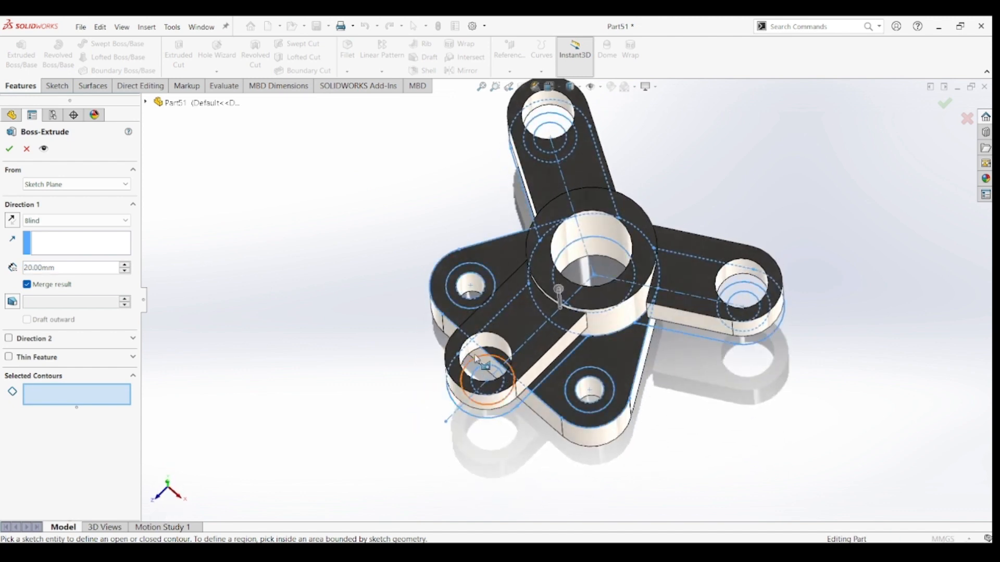
{"action": "left_click", "coordinate": [490, 369]}
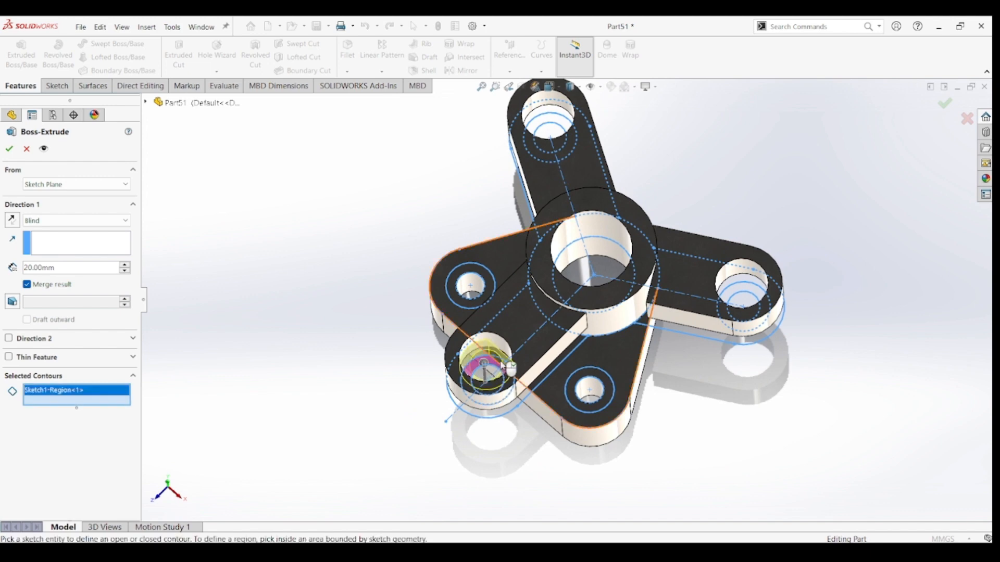
{"action": "scroll", "coordinate": [490, 369], "scroll_direction": "down", "scroll_amount": 5}
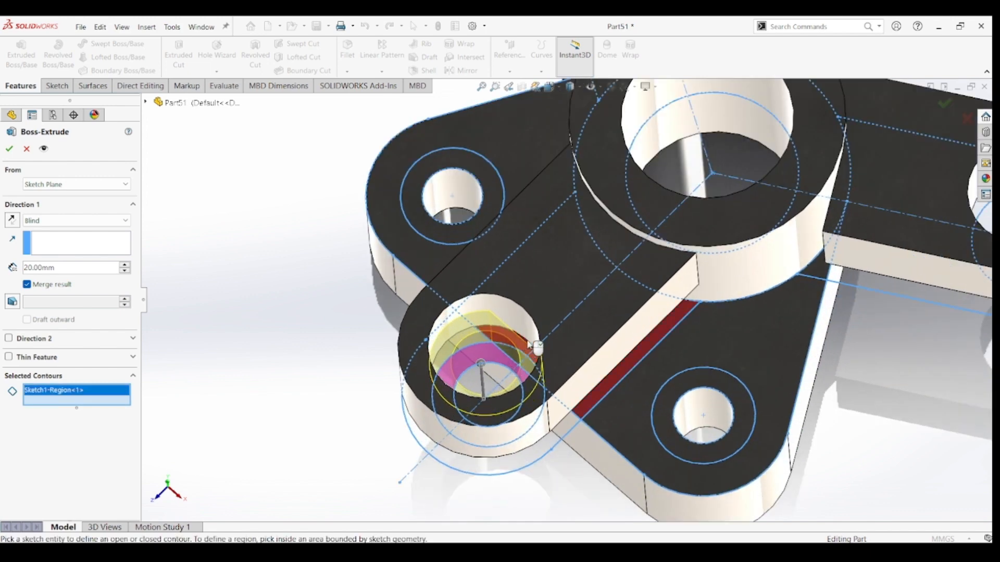
{"action": "middle_click_drag", "start_coordinate": [527, 345], "coordinate": [548, 342]}
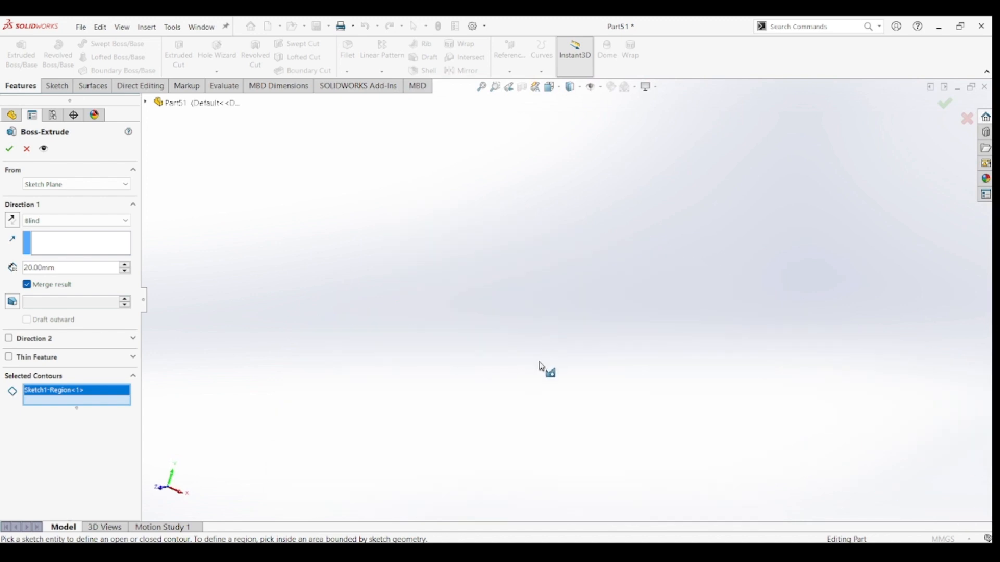
{"action": "key", "text": "ctrl+7"}
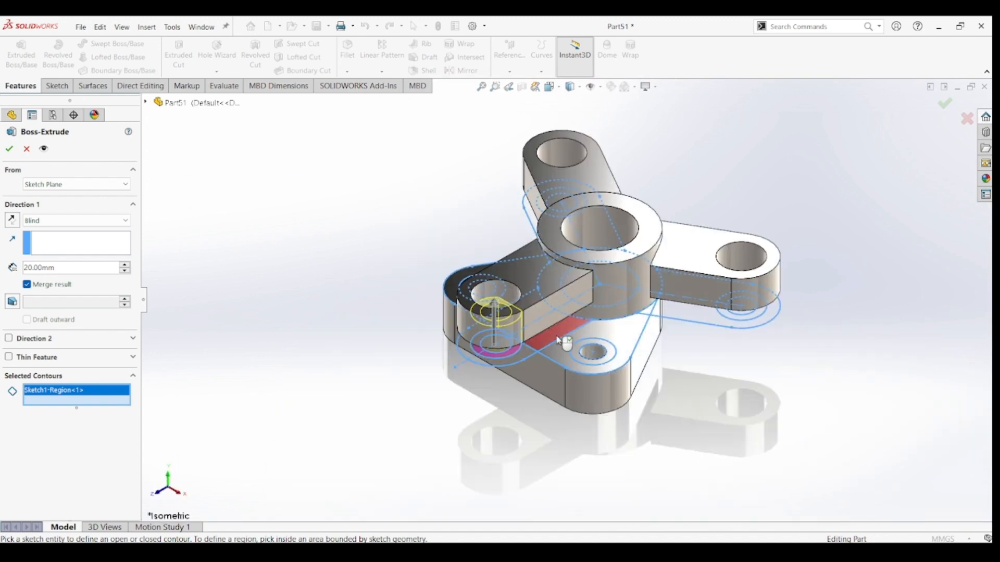
{"action": "scroll", "coordinate": [527, 319], "scroll_direction": "down", "scroll_amount": 4}
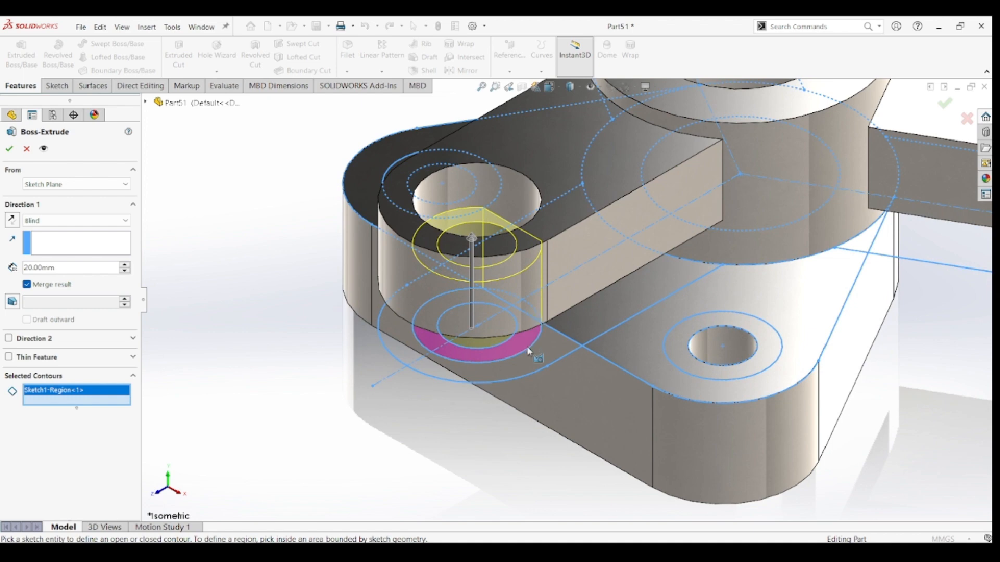
{"action": "middle_click_drag", "start_coordinate": [527, 319], "coordinate": [518, 385]}
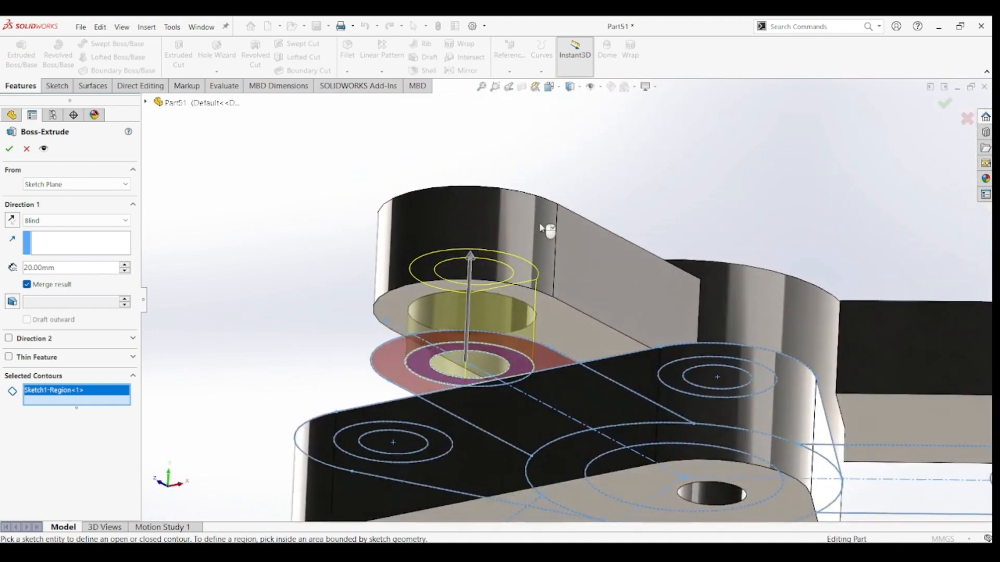
{"action": "left_click", "coordinate": [515, 382]}
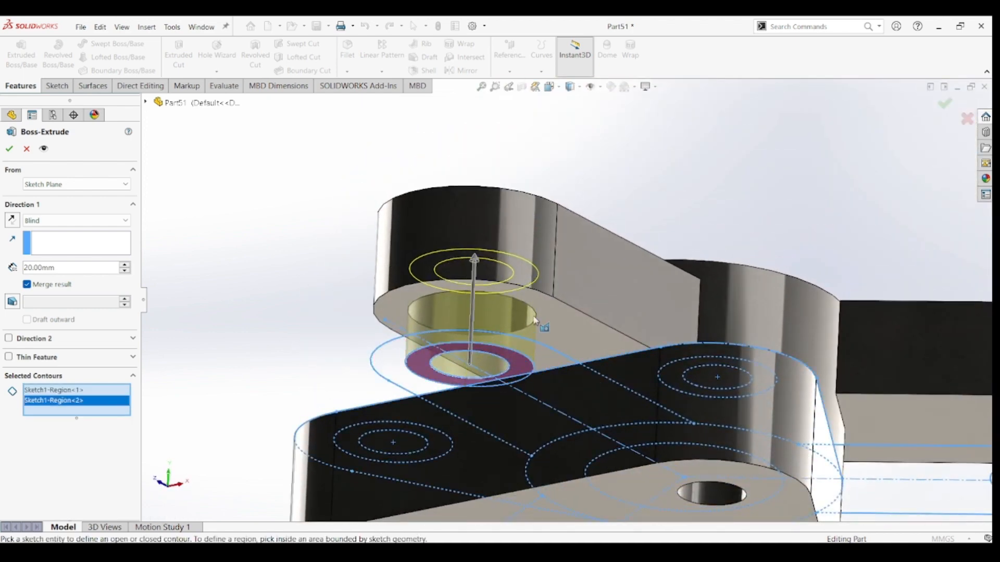
Add the matching ring regions inside the 26 mm circles at the other two arm ends to the extrusion.
{"action": "middle_click_drag", "start_coordinate": [543, 326], "coordinate": [495, 440]}
{"action": "scroll", "coordinate": [510, 416], "scroll_direction": "up", "scroll_amount": 4}
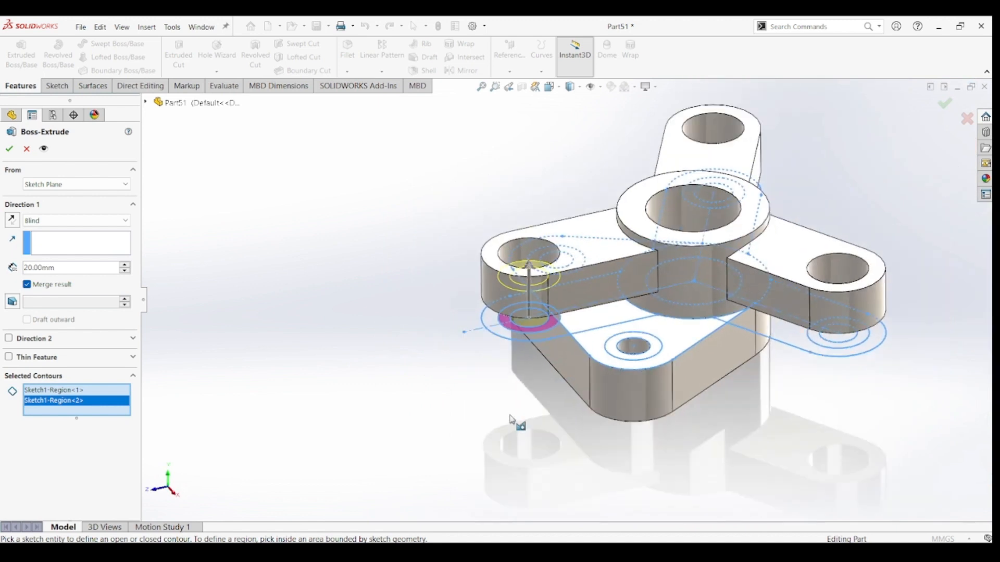
{"action": "left_click", "coordinate": [864, 344]}
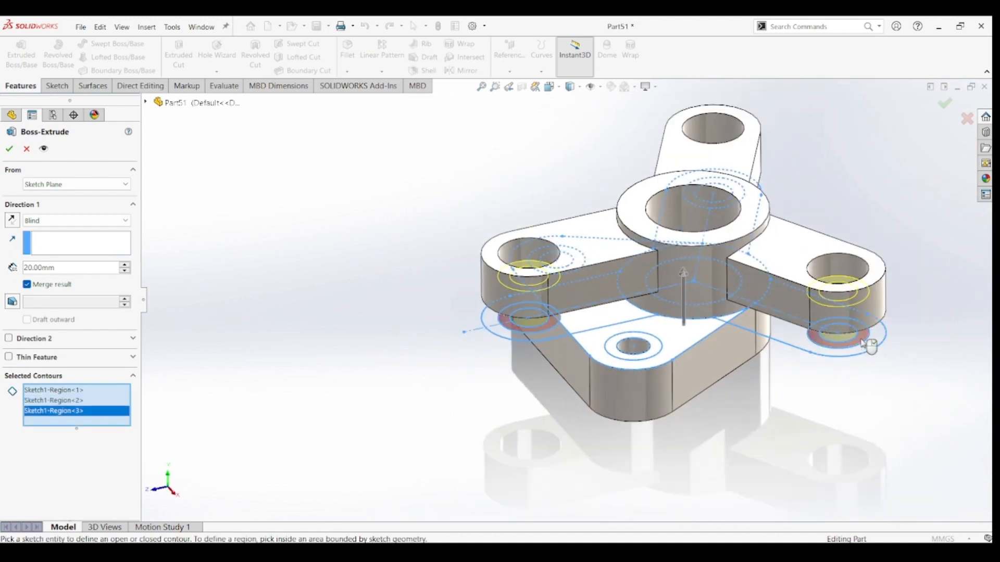
{"action": "left_click", "coordinate": [742, 200]}
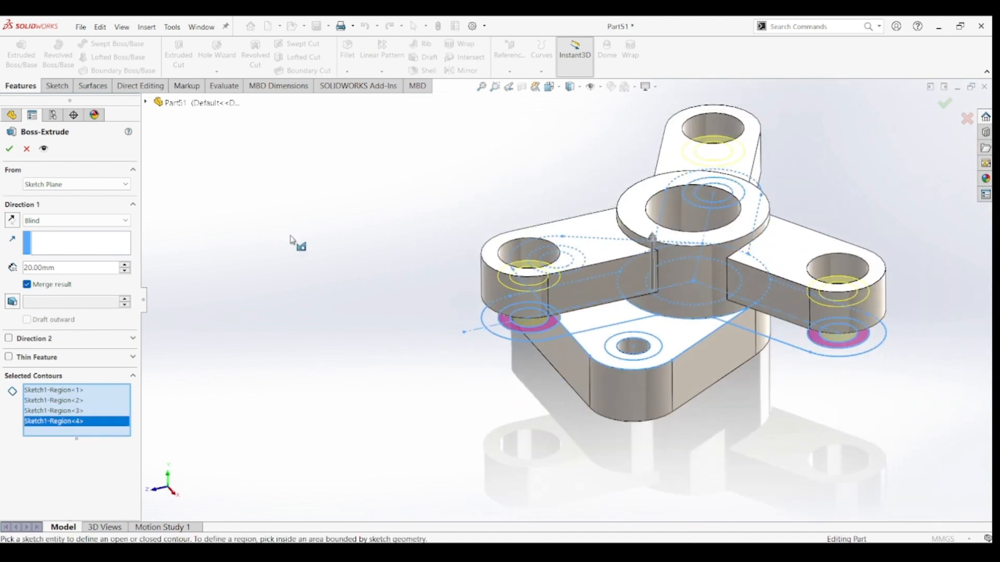
Set the ring bosses' blind depth to 24 mm, start the extrusion from an 11 mm offset, and create it.
{"action": "left_click_drag", "start_coordinate": [76, 267], "coordinate": [32, 280]}
{"action": "type", "text": "24"}
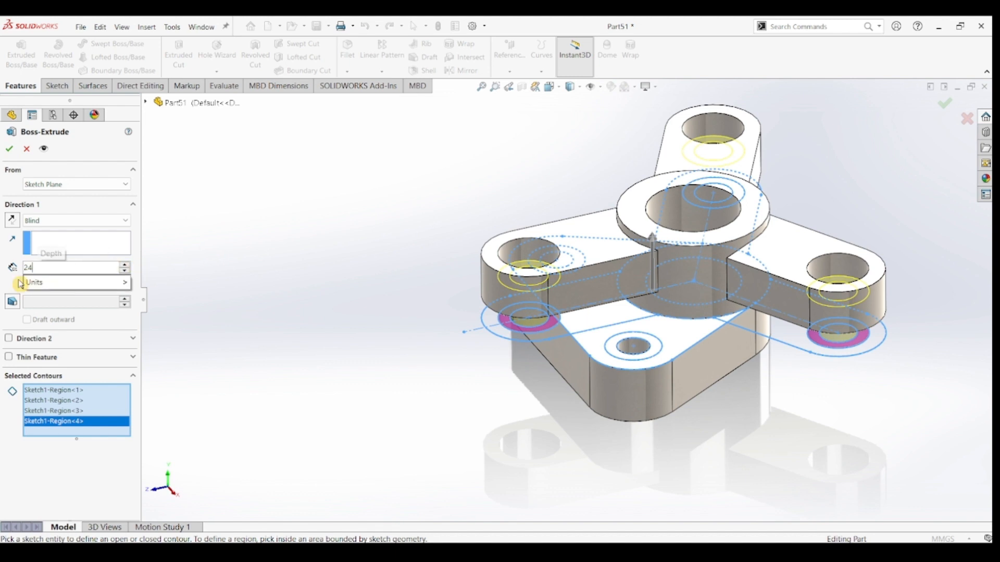
{"action": "key", "text": "Return"}
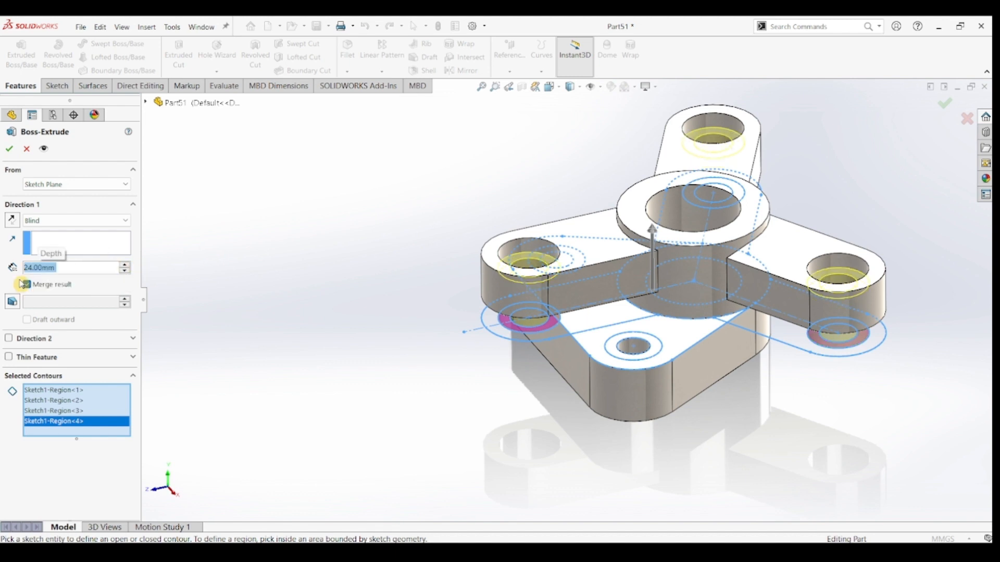
{"action": "left_click", "coordinate": [65, 185]}
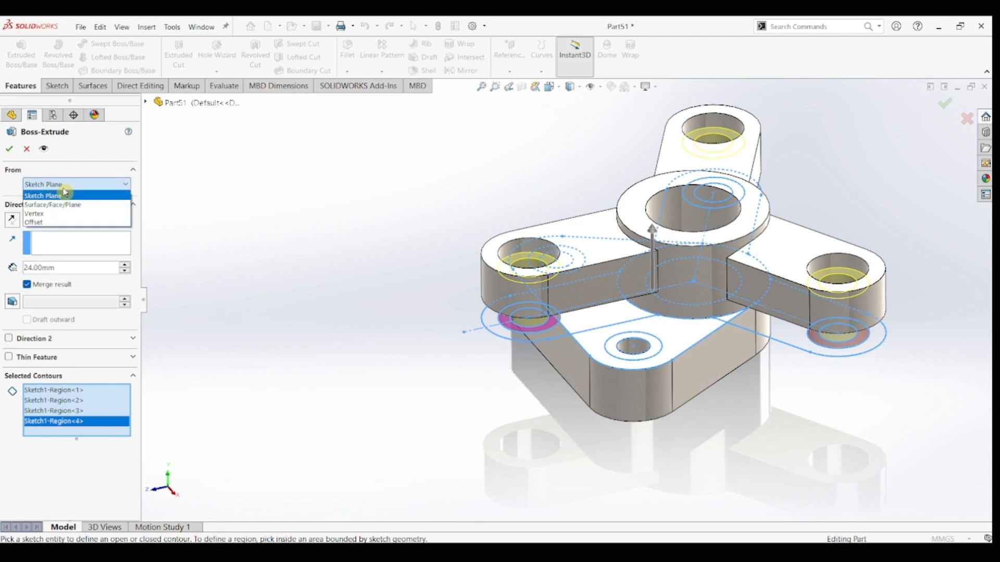
{"action": "left_click", "coordinate": [52, 223]}
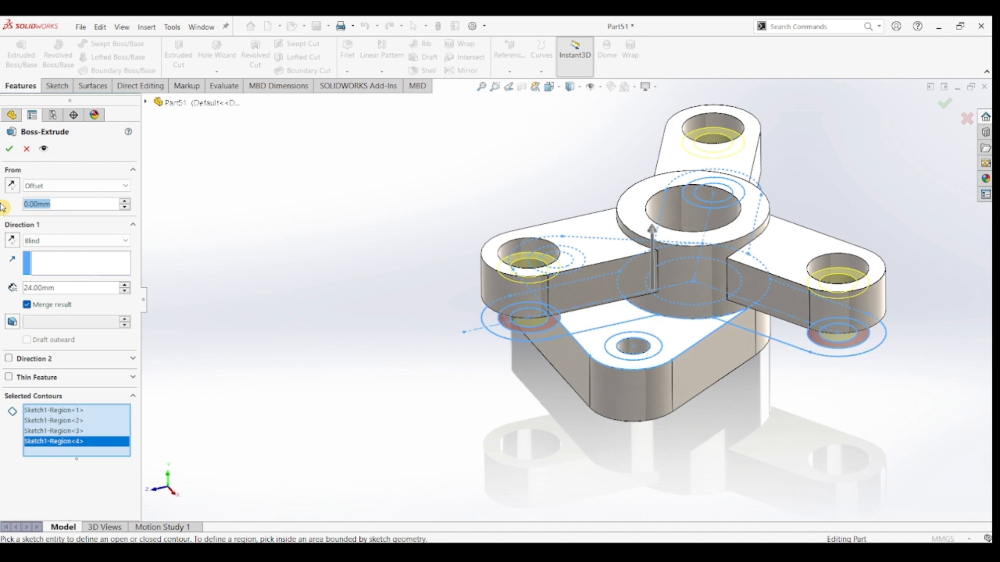
{"action": "type", "text": "11"}
{"action": "key", "text": "Return"}
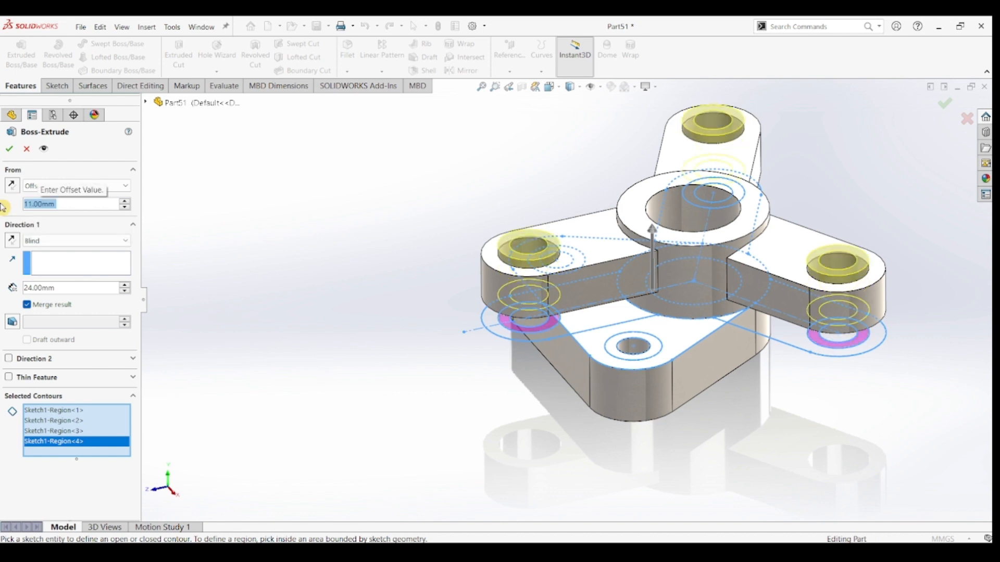
{"action": "left_click", "coordinate": [12, 150]}
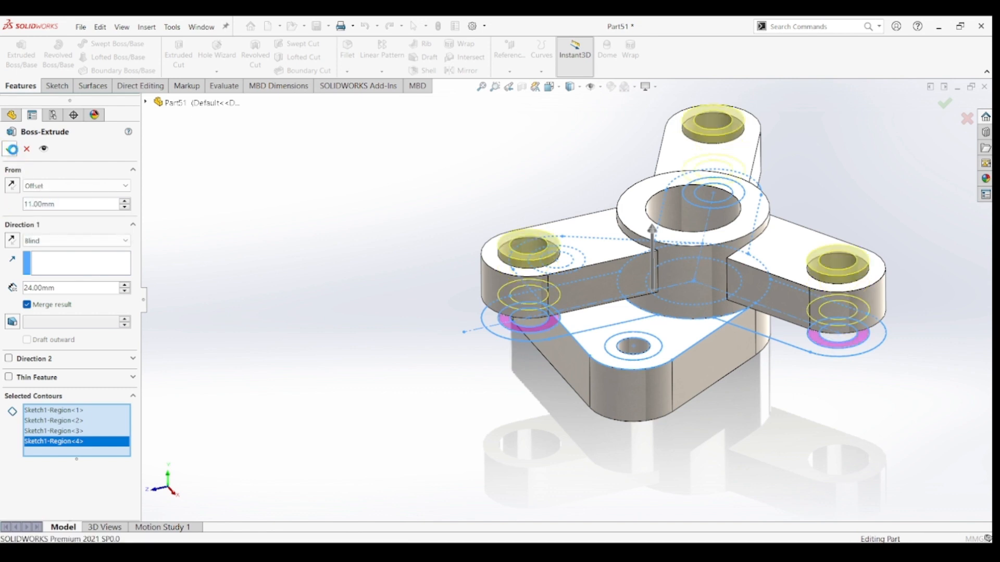
{"action": "left_click", "coordinate": [413, 323]}
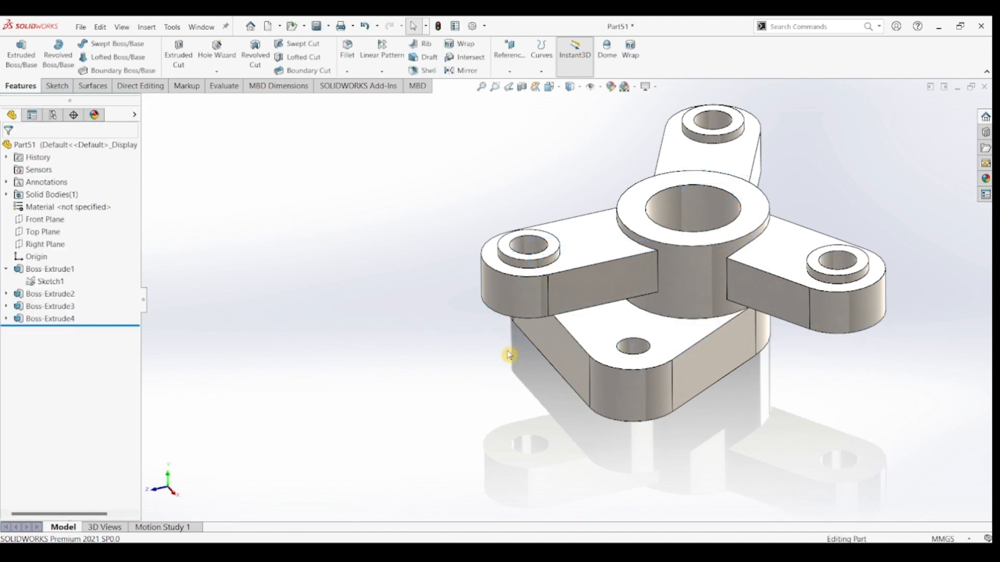
{"action": "key", "text": "ctrl+7"}
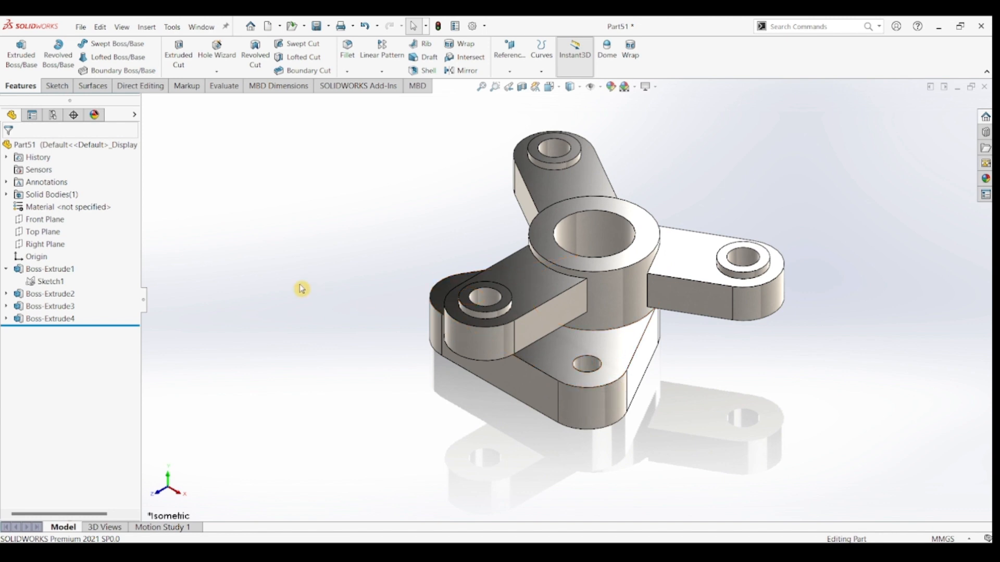
Cut-extrude the rings between the 14 mm and 24 mm circles at both base corners to a blind depth of 6 mm as counterbores.
{"action": "left_click", "coordinate": [51, 282]}
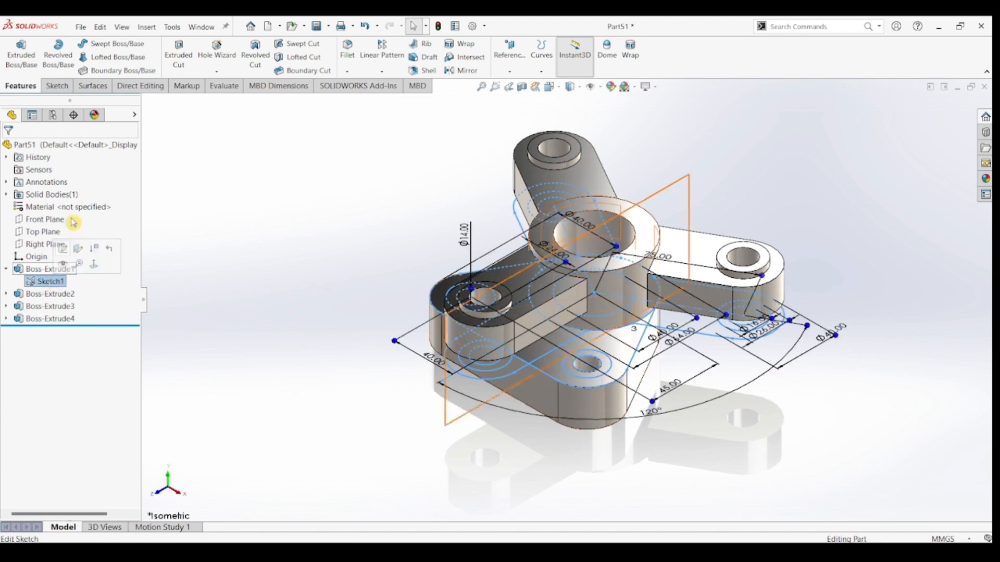
{"action": "left_click", "coordinate": [178, 52]}
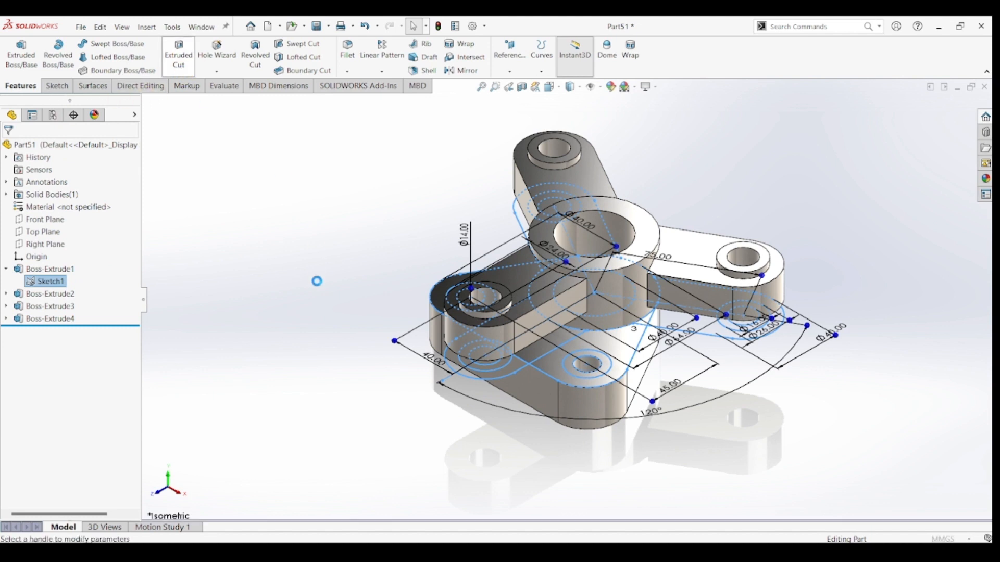
{"action": "left_click", "coordinate": [579, 374]}
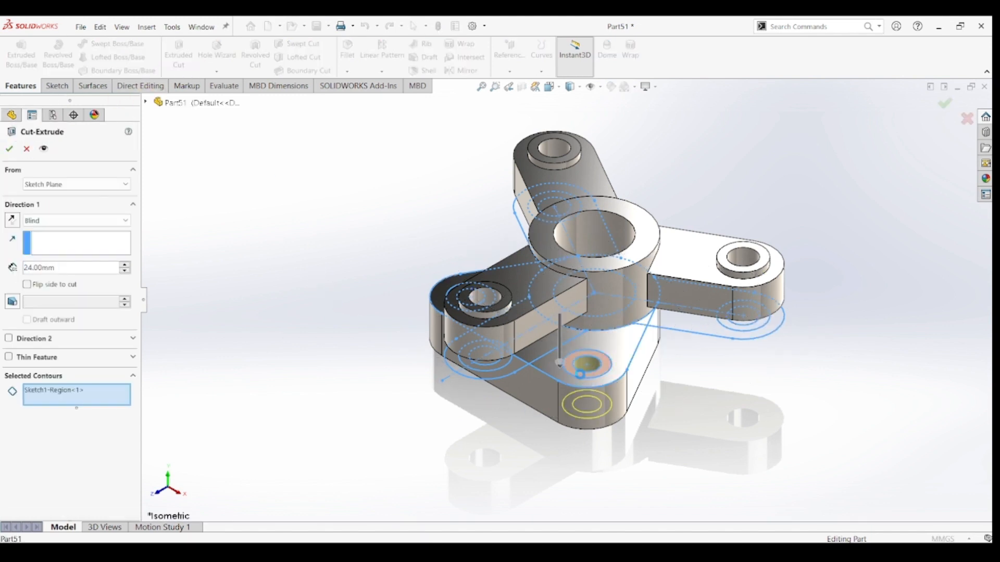
{"action": "left_click", "coordinate": [471, 336]}
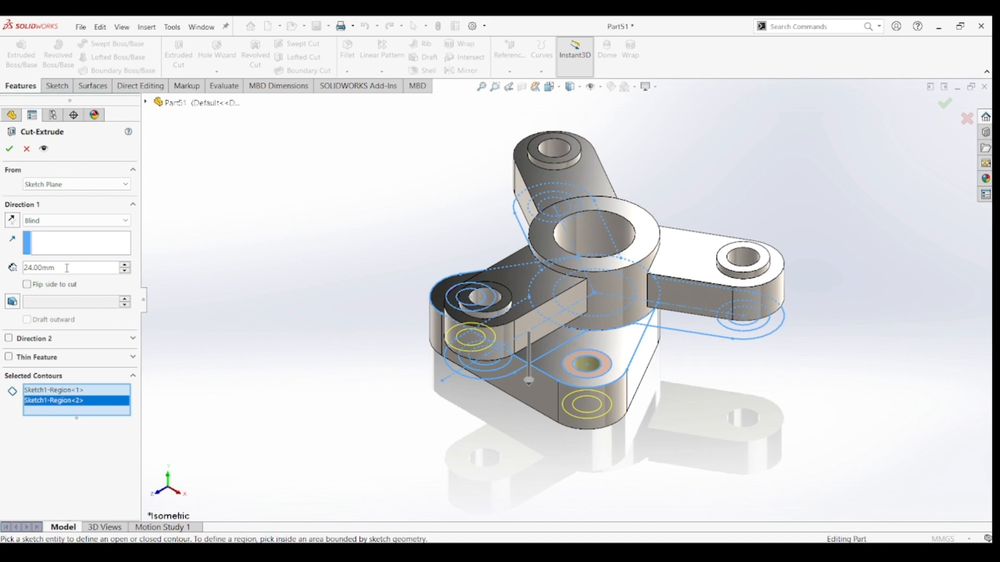
{"action": "left_click_drag", "start_coordinate": [66, 268], "coordinate": [11, 272]}
{"action": "type", "text": "6"}
{"action": "key", "text": "Return"}
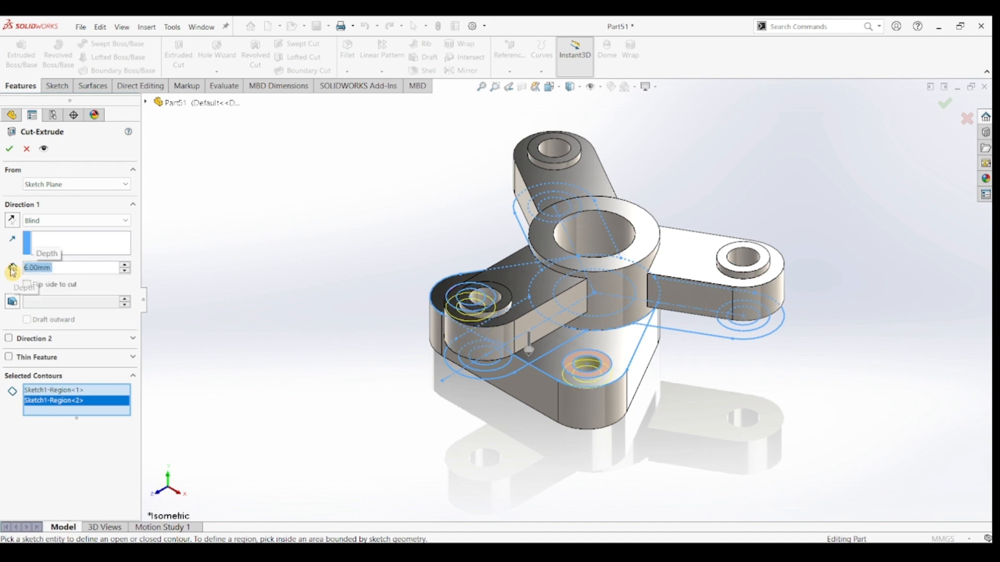
{"action": "left_click", "coordinate": [11, 150]}
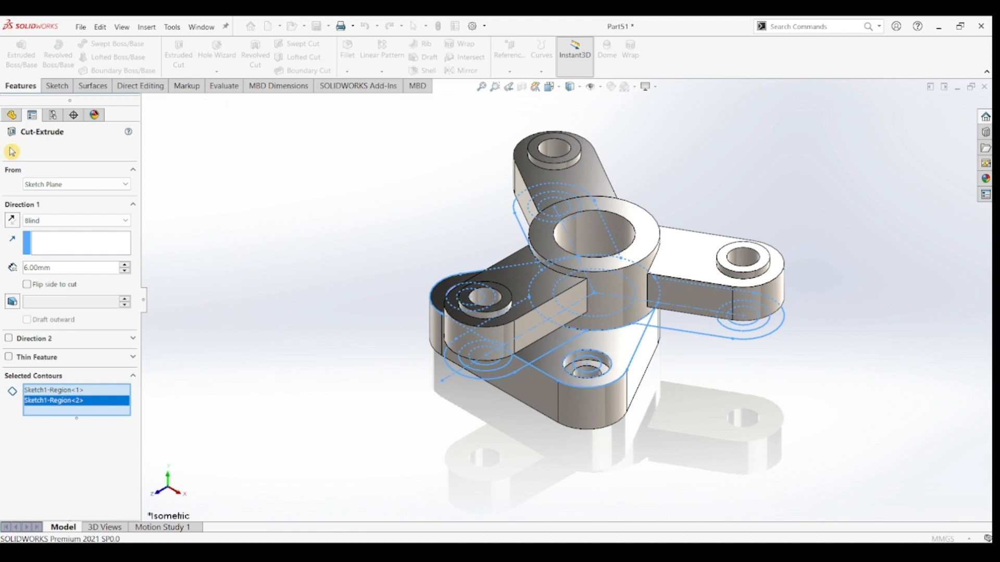
{"action": "left_click", "coordinate": [772, 417]}
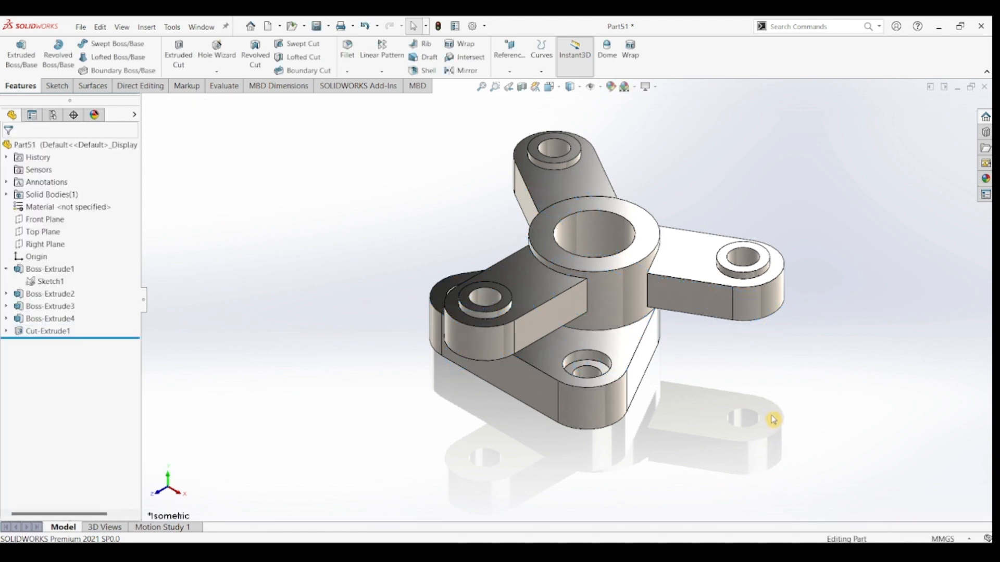